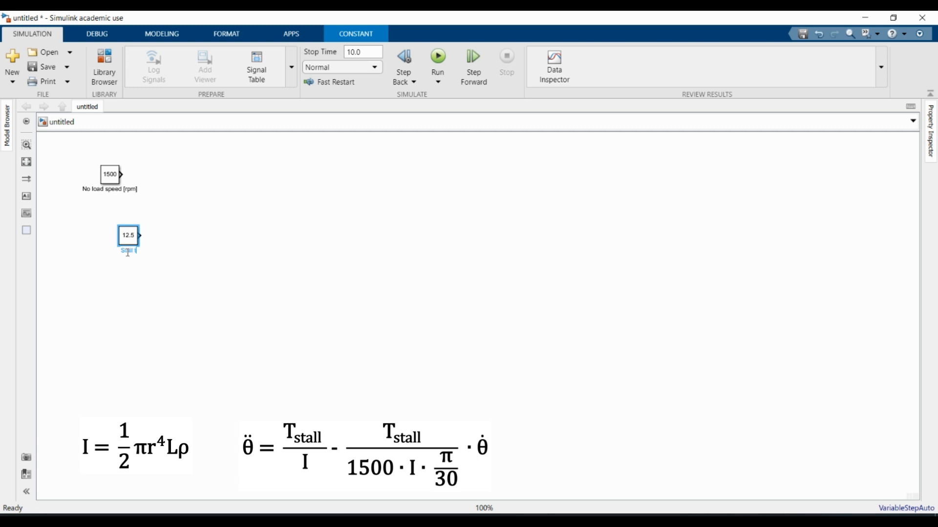
Finish naming the 12.5 constant "Stall torque [Nm]" and align it beneath the no load speed constant
{"action": "type", "text": "orque [Nm]"}
{"action": "left_click_drag", "start_coordinate": [136, 241], "coordinate": [119, 218]}
Add a Constant block with value 7850 named "Material density [kg/m3]" and align it beneath the stall torque constant
{"action": "left_click", "coordinate": [132, 271]}
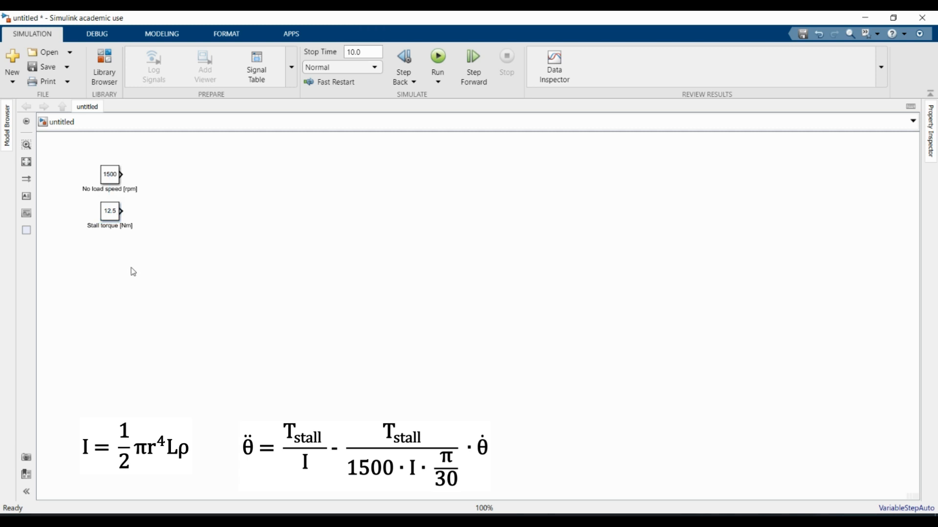
{"action": "type", "text": "cons"}
{"action": "key", "text": "Return"}
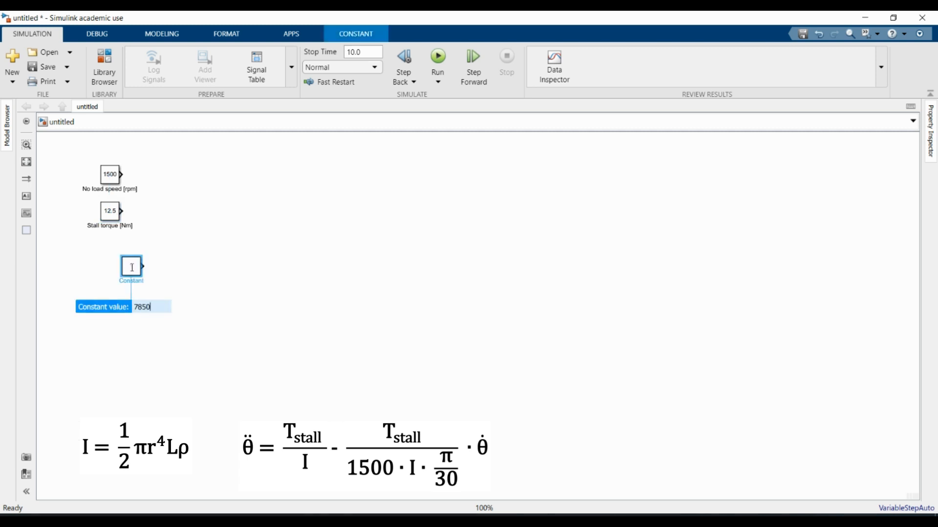
{"action": "key", "text": "Return"}
{"action": "double_click", "coordinate": [130, 281]}
{"action": "type", "text": "M"}
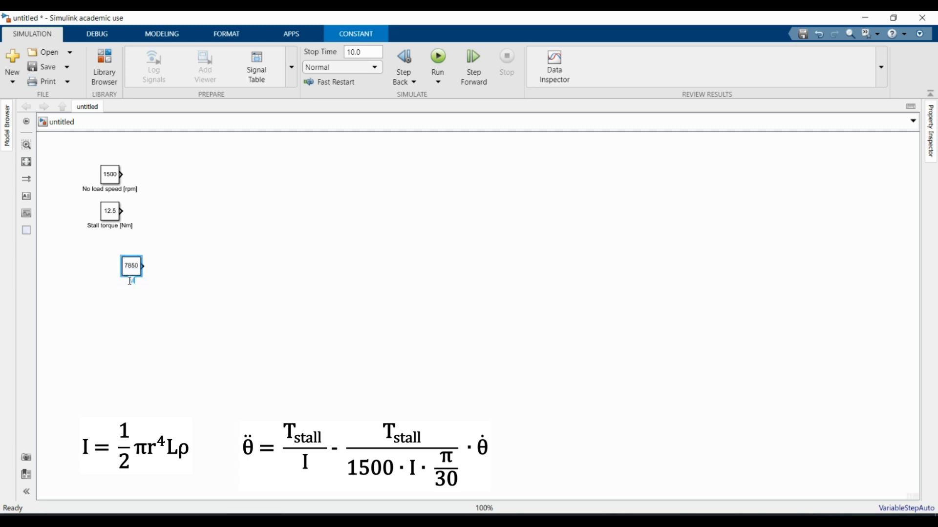
{"action": "type", "text": "aterial density [kg/m3]"}
{"action": "left_click", "coordinate": [142, 268]}
{"action": "left_click_drag", "start_coordinate": [142, 269], "coordinate": [121, 250]}
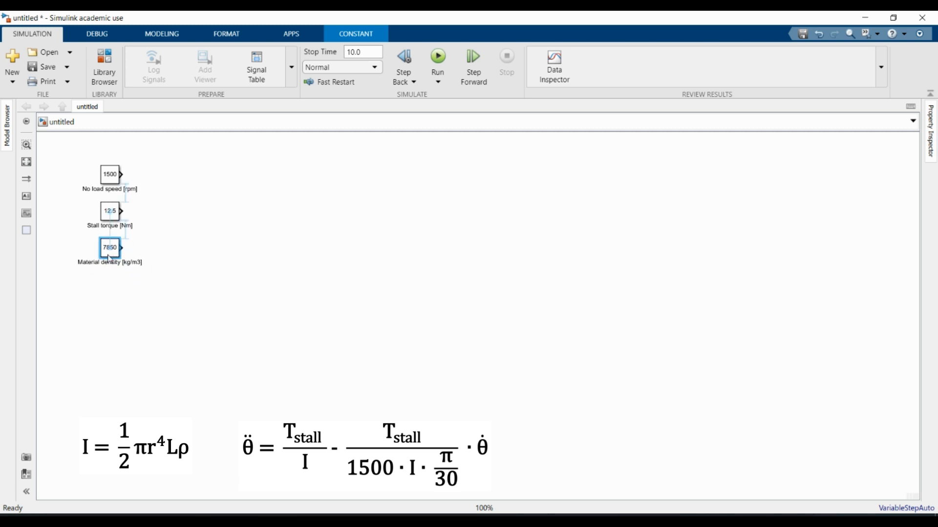
Add a Constant block with value 60 named "Diameter [mm]" and align it beneath the material density constant
{"action": "double_click", "coordinate": [105, 296]}
{"action": "type", "text": "cons"}
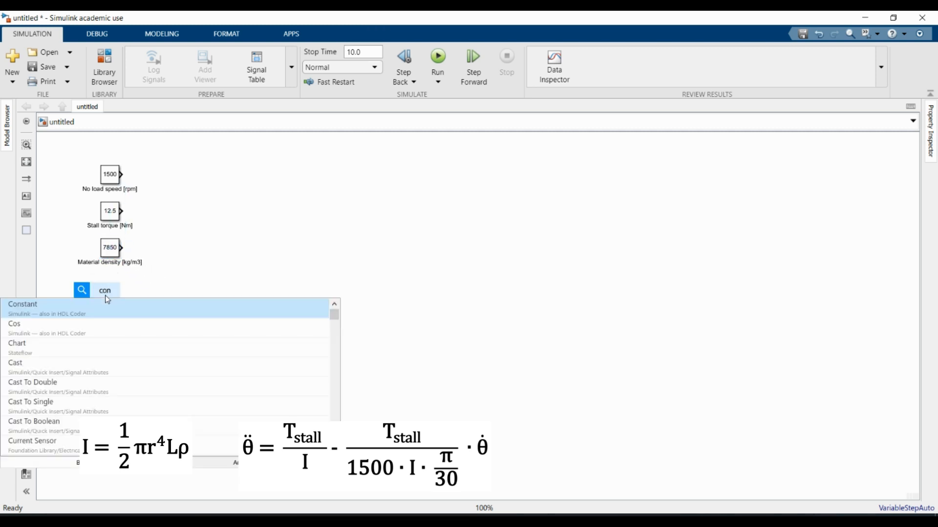
{"action": "key", "text": "Return"}
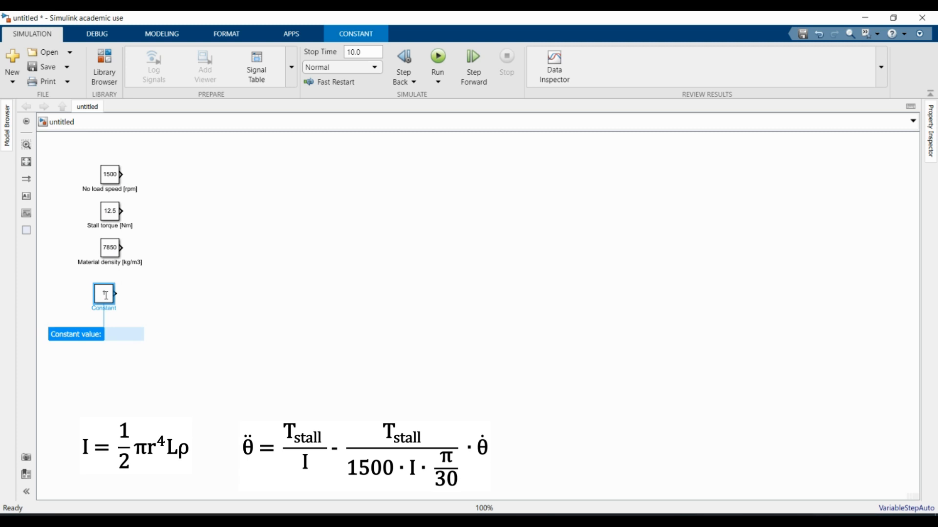
{"action": "key", "text": "Return"}
{"action": "double_click", "coordinate": [104, 308]}
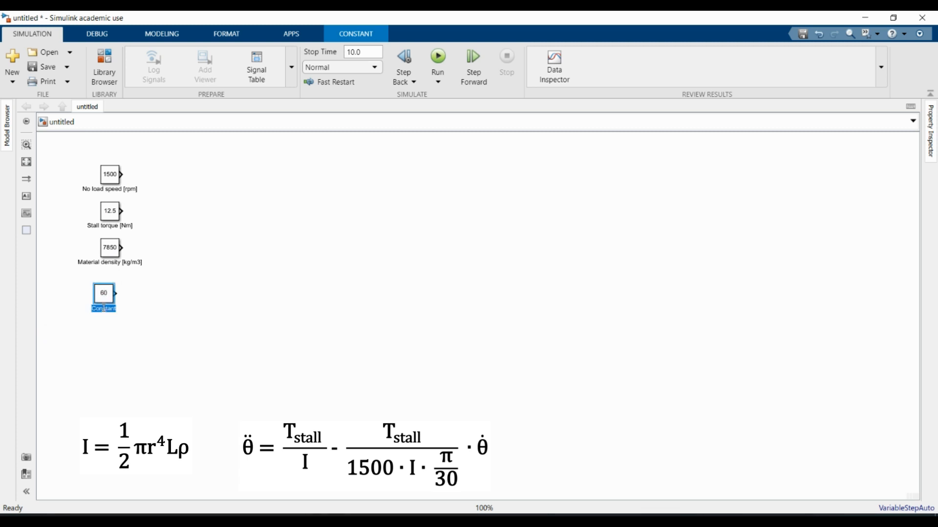
{"action": "type", "text": "Diameter [mm]"}
{"action": "left_click", "coordinate": [102, 296]}
{"action": "left_click_drag", "start_coordinate": [108, 292], "coordinate": [113, 284]}
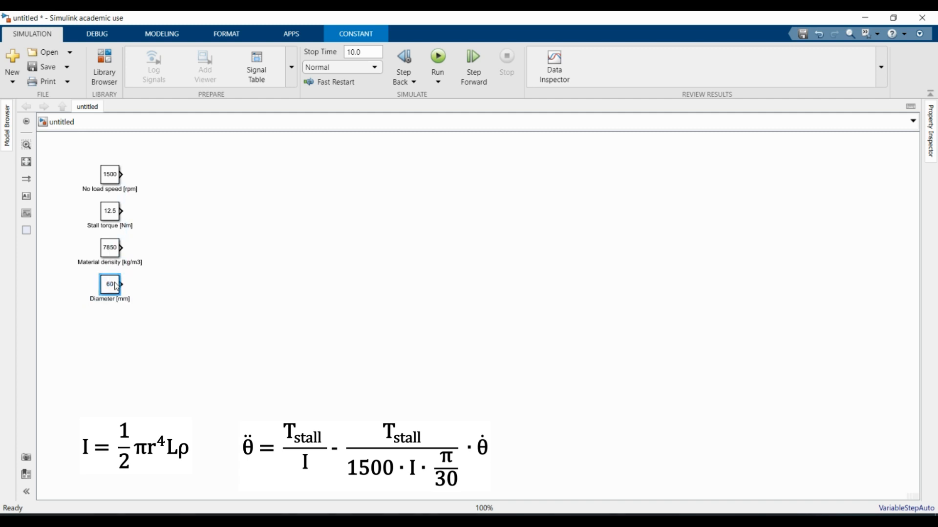
Add a Constant block with value 50 named "Length [mm]", aligned beneath the diameter constant
{"action": "double_click", "coordinate": [129, 331]}
{"action": "key", "text": "Return"}
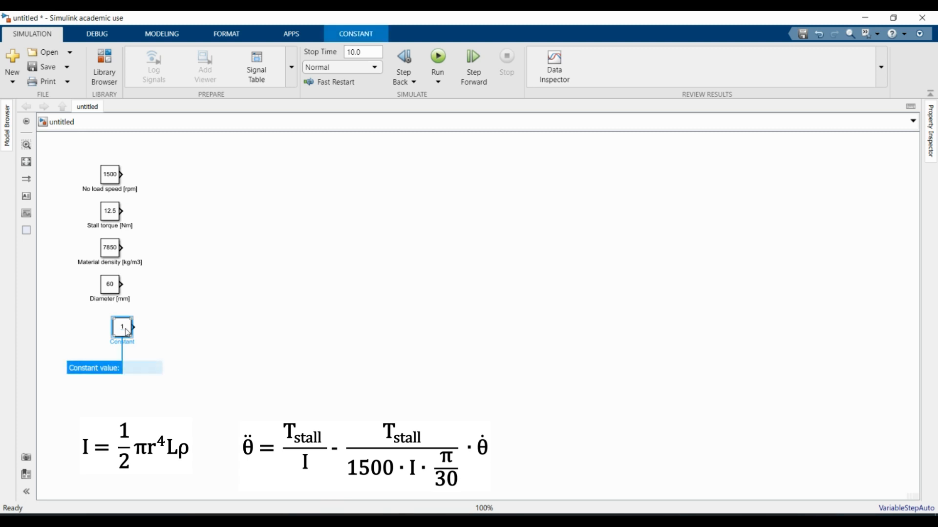
{"action": "left_click_drag", "start_coordinate": [127, 332], "coordinate": [116, 330]}
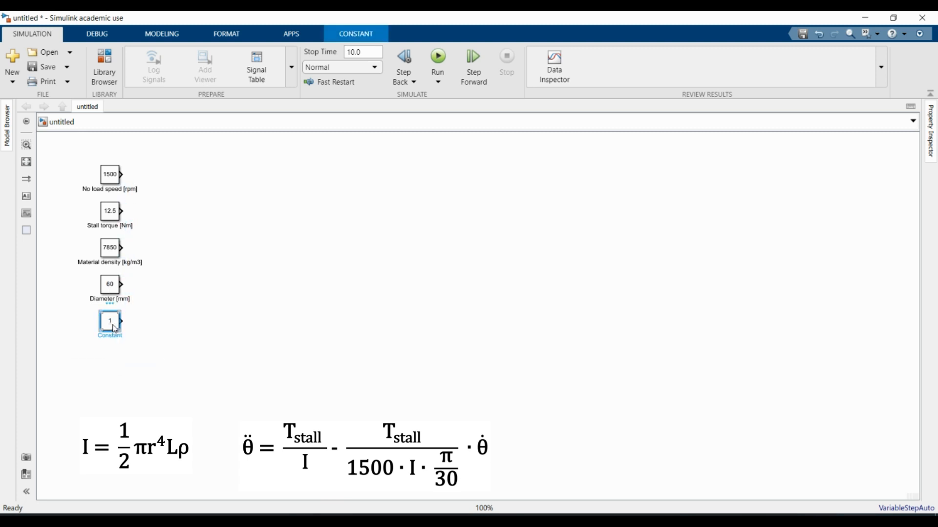
{"action": "double_click", "coordinate": [115, 329]}
{"action": "type", "text": "50"}
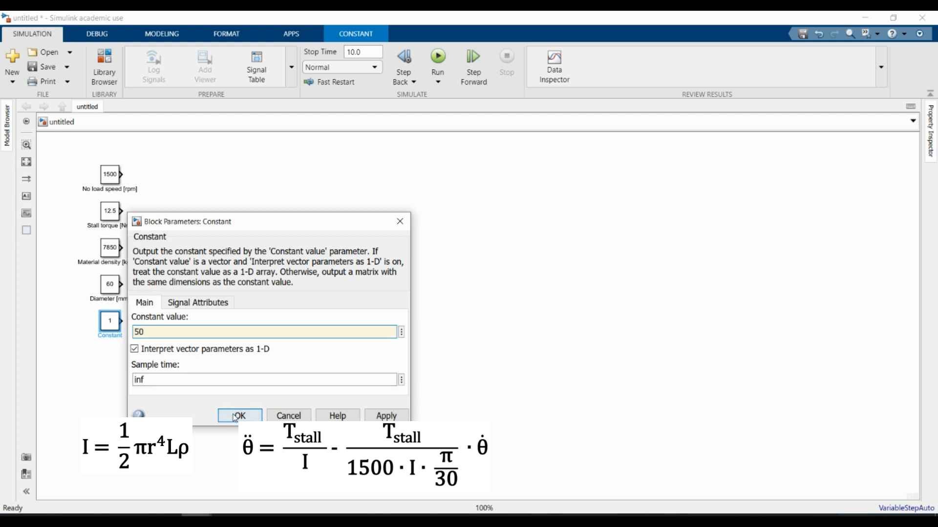
{"action": "key", "text": "Return"}
{"action": "double_click", "coordinate": [112, 336]}
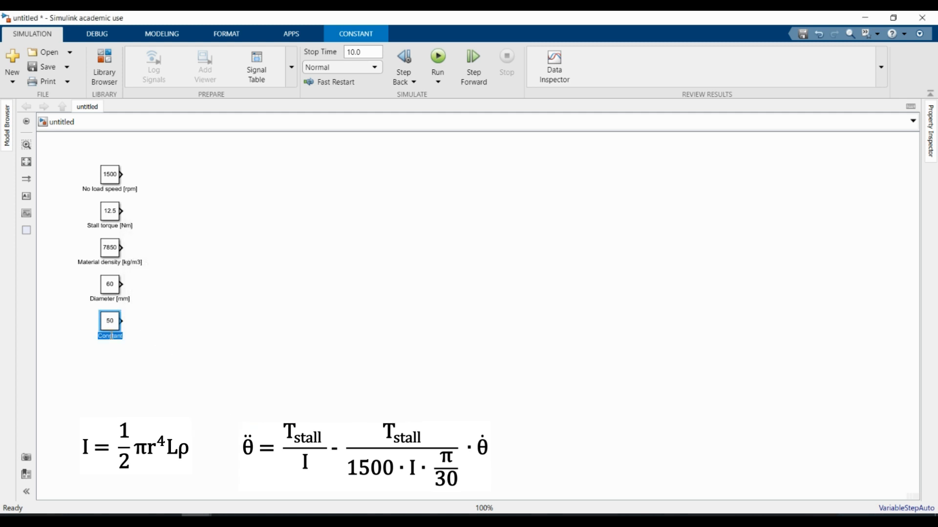
{"action": "type", "text": "Length [mm]"}
Add a Gain block with a gain of pi/30 to the model
{"action": "left_click", "coordinate": [251, 241]}
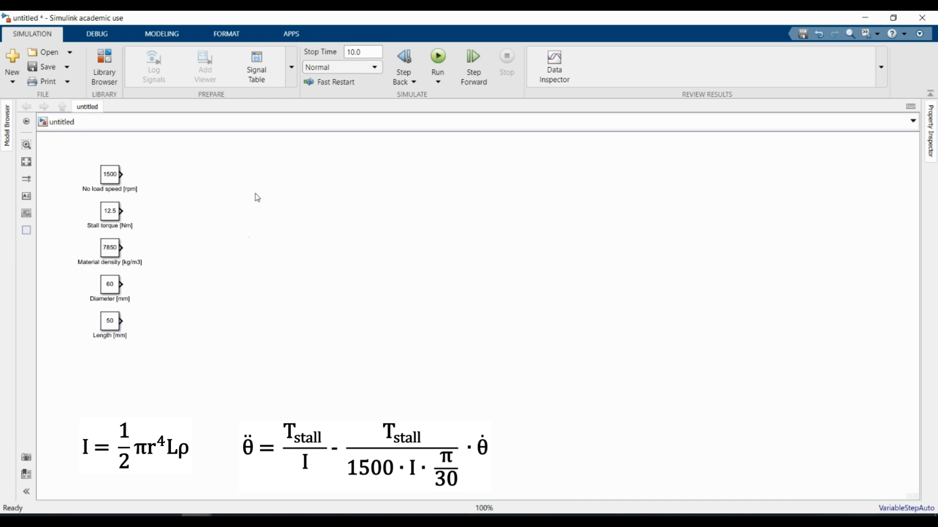
{"action": "type", "text": "gain"}
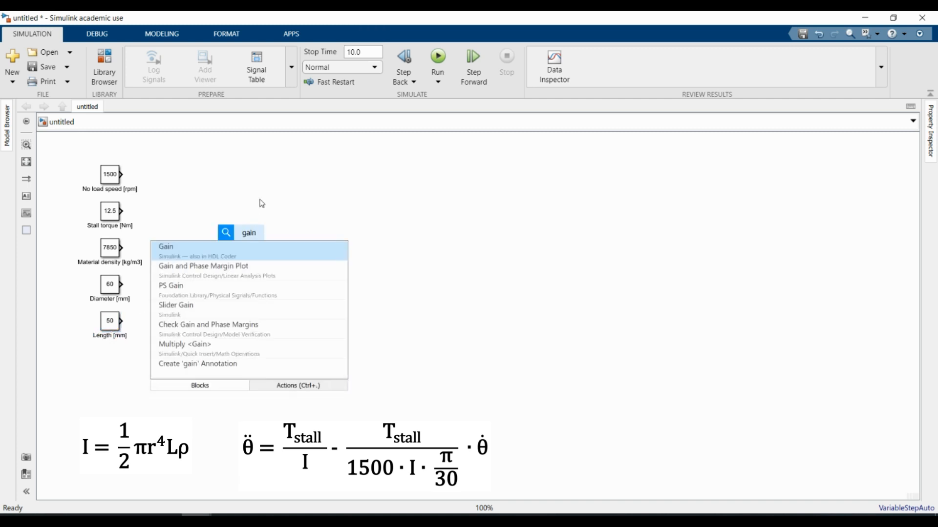
{"action": "left_click", "coordinate": [232, 248]}
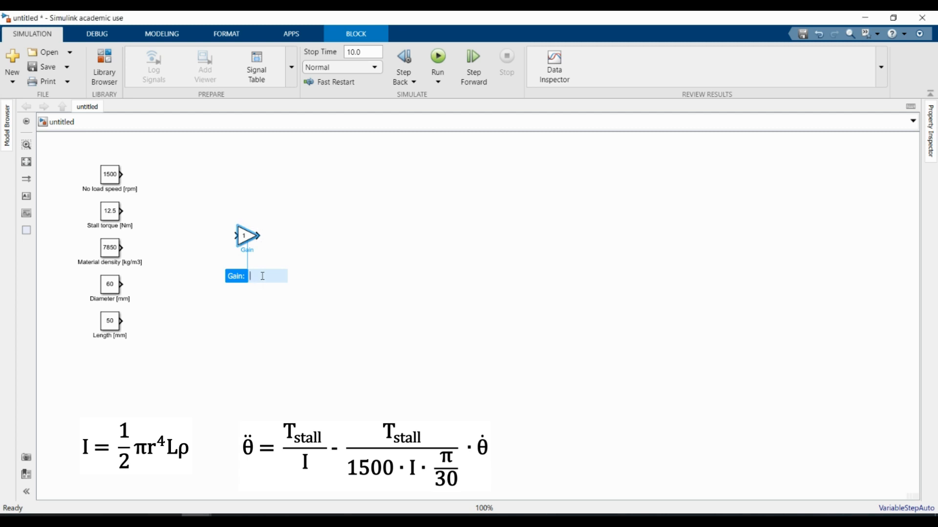
{"action": "type", "text": "pi/30"}
{"action": "key", "text": "Return"}
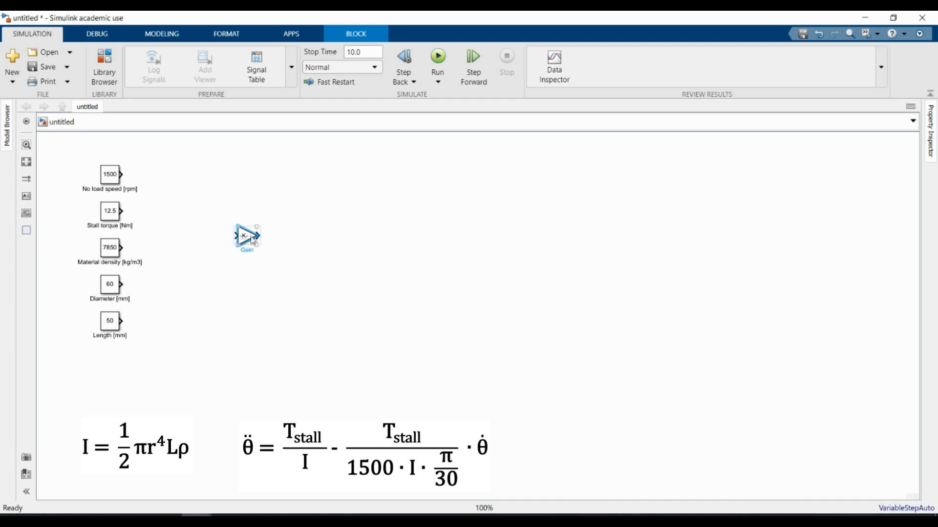
Name the pi/30 gain block "rpm to rad/s" and connect it to the output of the no load speed constant
{"action": "double_click", "coordinate": [247, 250]}
{"action": "type", "text": "rpm to rad/s"}
{"action": "left_click", "coordinate": [249, 237]}
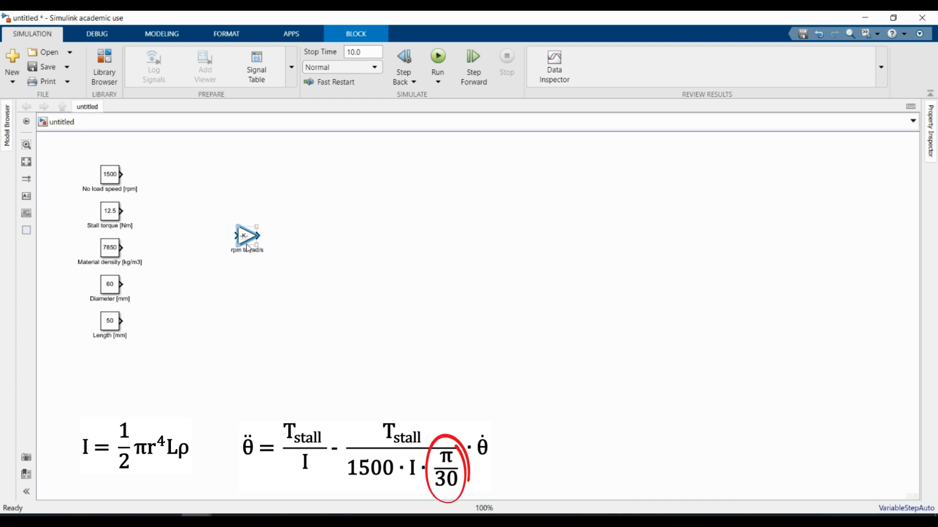
{"action": "mouse_move", "coordinate": [252, 238]}
{"action": "left_mouse_down"}
{"action": "mouse_move", "coordinate": [222, 196]}
{"action": "mouse_move", "coordinate": [175, 177]}
{"action": "left_mouse_up"}
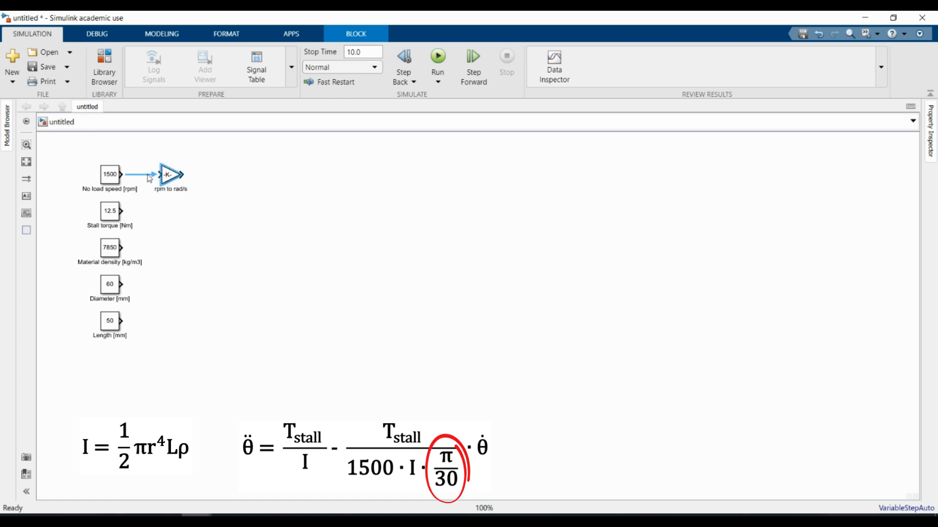
{"action": "left_click", "coordinate": [181, 291]}
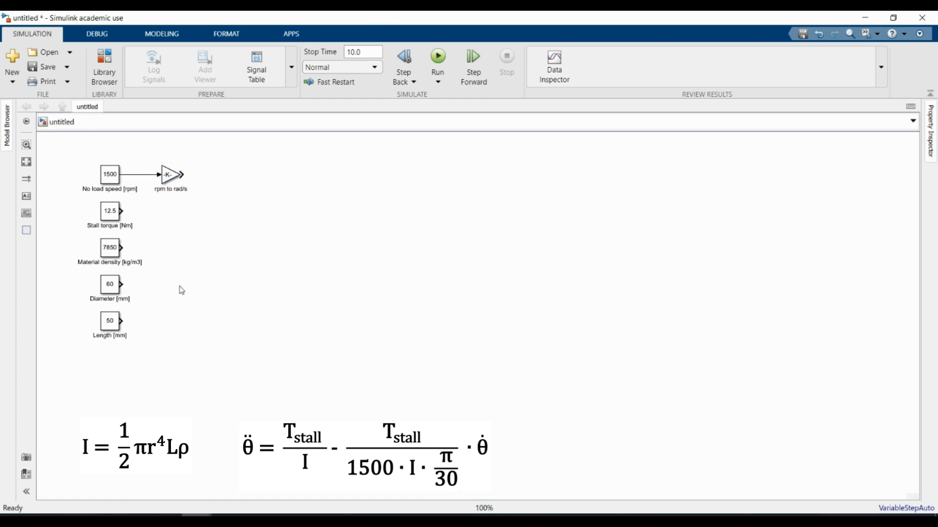
Add a Gain block named "Diameter [mm] to radius [m]" and connect it to the output of the diameter constant
{"action": "double_click", "coordinate": [182, 290]}
{"action": "type", "text": "gain"}
{"action": "key", "text": "Return"}
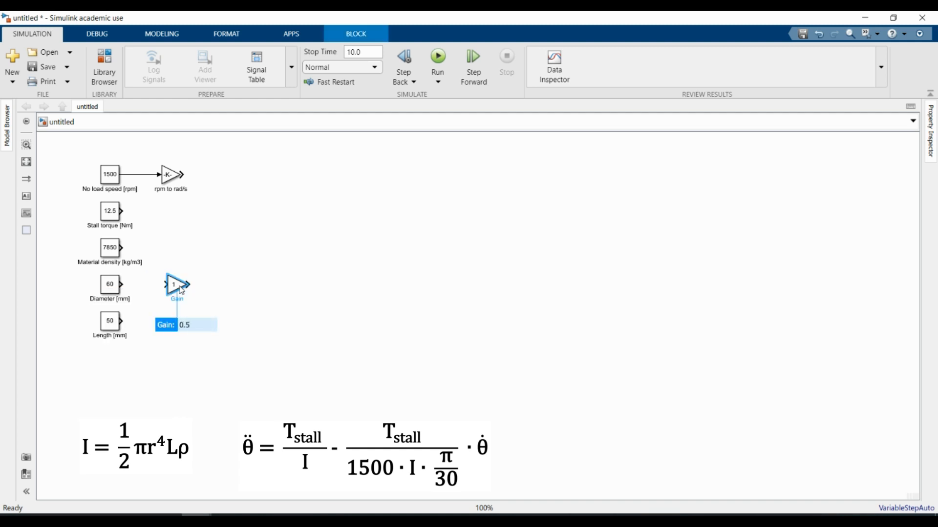
{"action": "key", "text": "Return"}
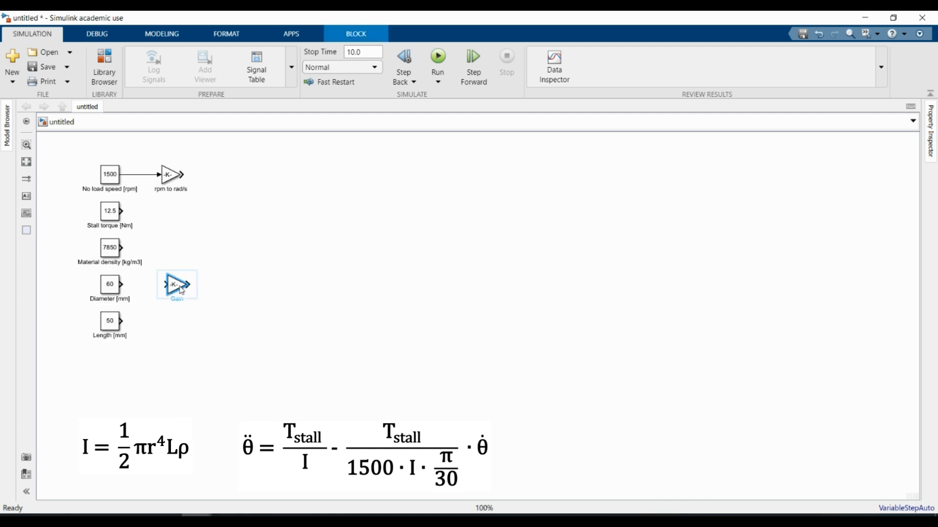
{"action": "left_click_drag", "start_coordinate": [174, 285], "coordinate": [168, 285]}
{"action": "double_click", "coordinate": [171, 299]}
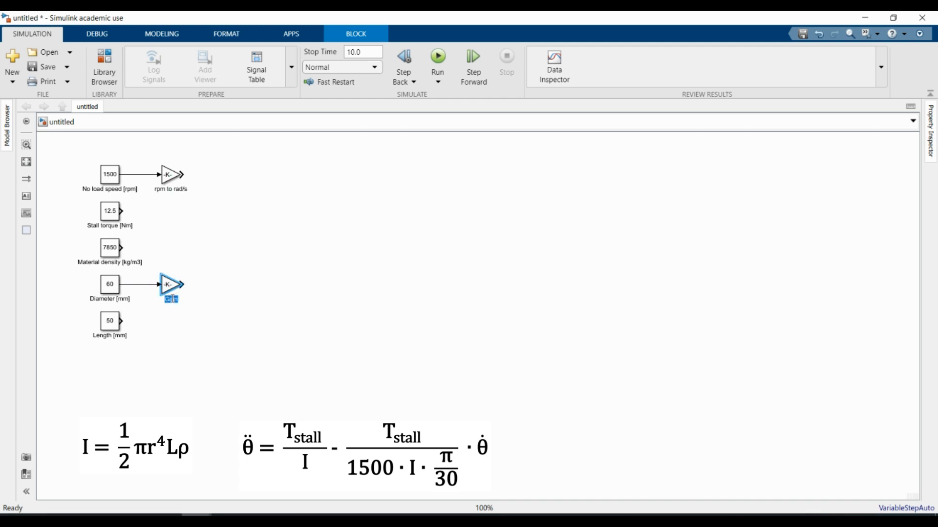
{"action": "type", "text": "Diameter [mm] to radius [m]"}
{"action": "left_click", "coordinate": [266, 304]}
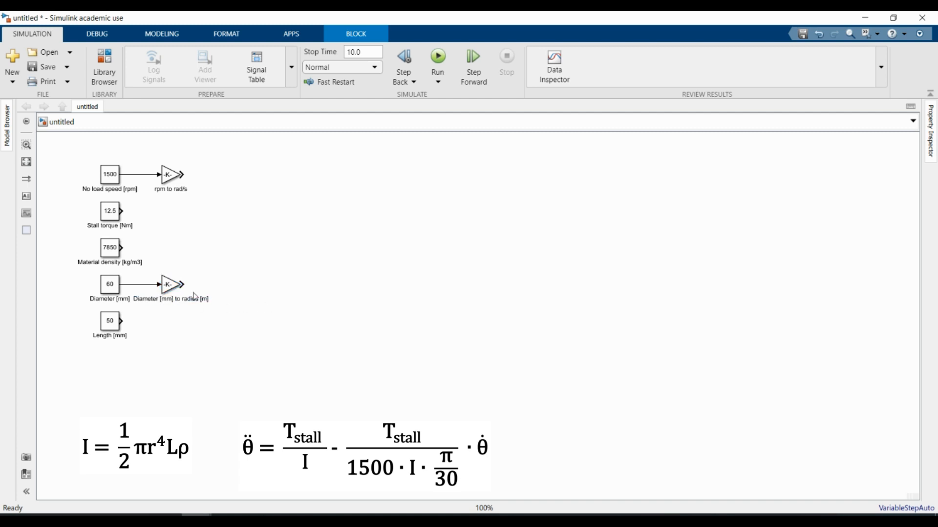
Shift the diameter-to-radius and rpm-to-rad/s gain blocks slightly farther from their constants, keeping the two aligned
{"action": "left_click_drag", "start_coordinate": [175, 287], "coordinate": [189, 287]}
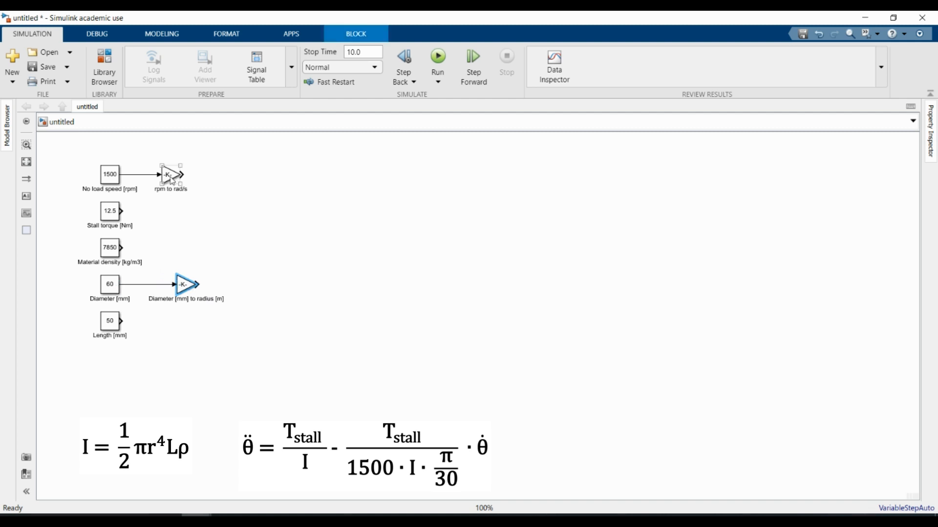
{"action": "left_click_drag", "start_coordinate": [176, 180], "coordinate": [190, 182]}
{"action": "left_click", "coordinate": [285, 274]}
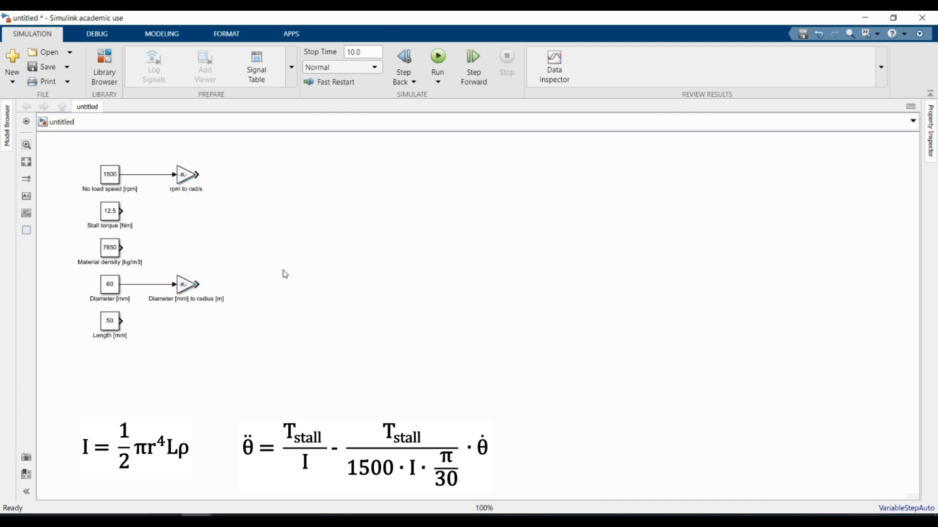
Add a Gain block of 1/1000 named "mm to m" and connect it to the output of the length constant
{"action": "double_click", "coordinate": [285, 274]}
{"action": "type", "text": "gain"}
{"action": "key", "text": "Return"}
{"action": "type", "text": "1/1000"}
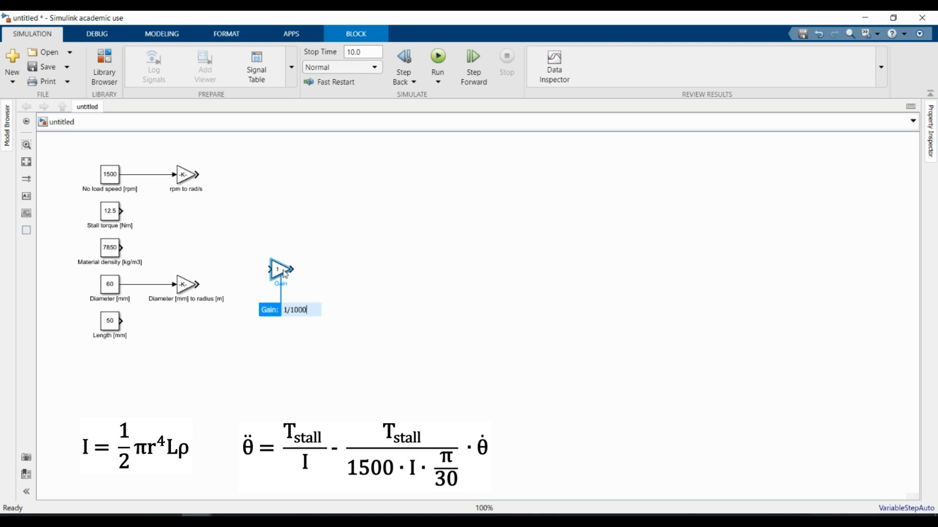
{"action": "key", "text": "Return"}
{"action": "double_click", "coordinate": [282, 284]}
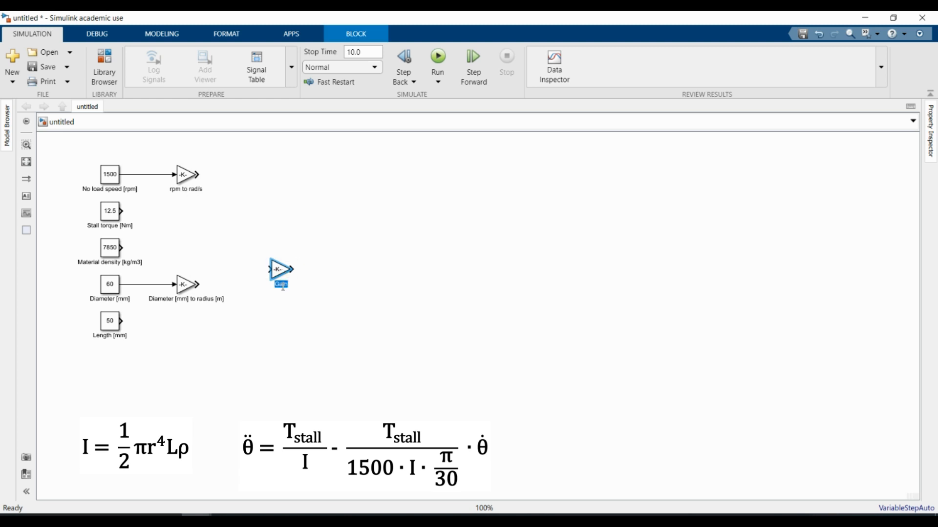
{"action": "type", "text": "mm to m"}
{"action": "key", "text": "Return"}
{"action": "left_click_drag", "start_coordinate": [289, 276], "coordinate": [194, 328]}
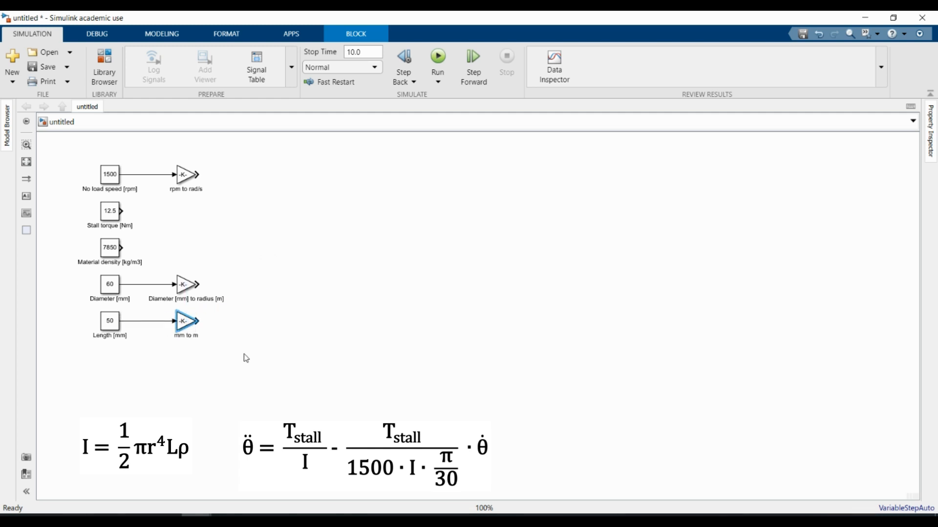
Add a Power block and connect its base input to the output of the diameter-to-radius gain
{"action": "left_click", "coordinate": [273, 320]}
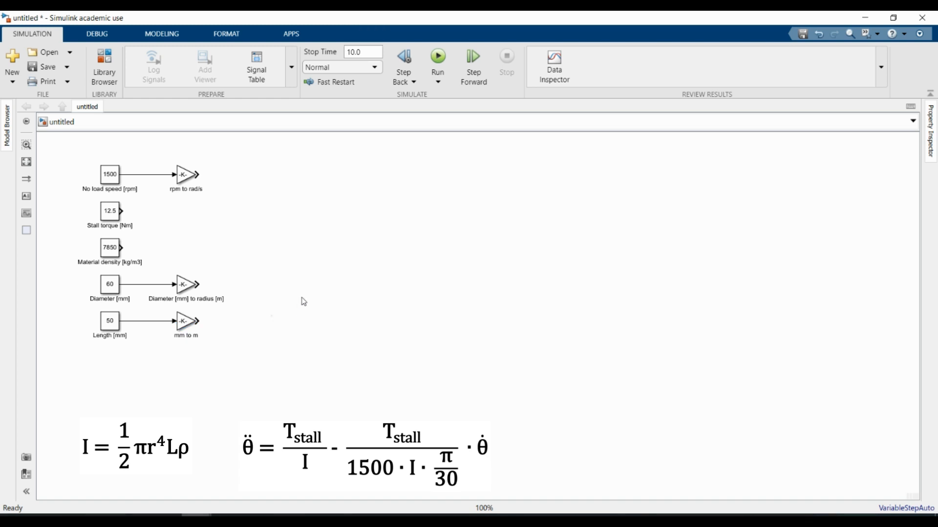
{"action": "type", "text": "power"}
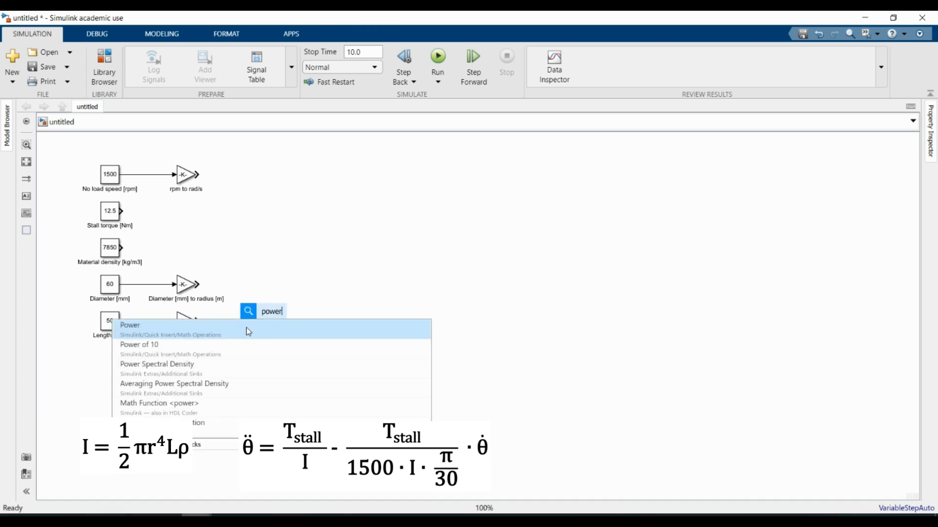
{"action": "left_click", "coordinate": [248, 332]}
{"action": "left_click_drag", "start_coordinate": [278, 317], "coordinate": [284, 291]}
{"action": "left_click", "coordinate": [260, 289]}
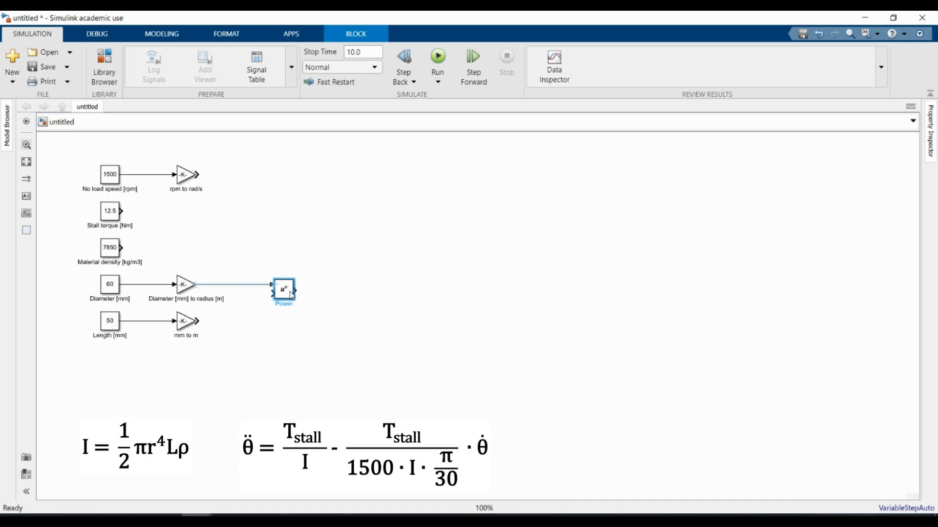
Add a Constant block with value 4 and connect it to the exponent input of the Power block
{"action": "double_click", "coordinate": [325, 294]}
{"action": "type", "text": "con"}
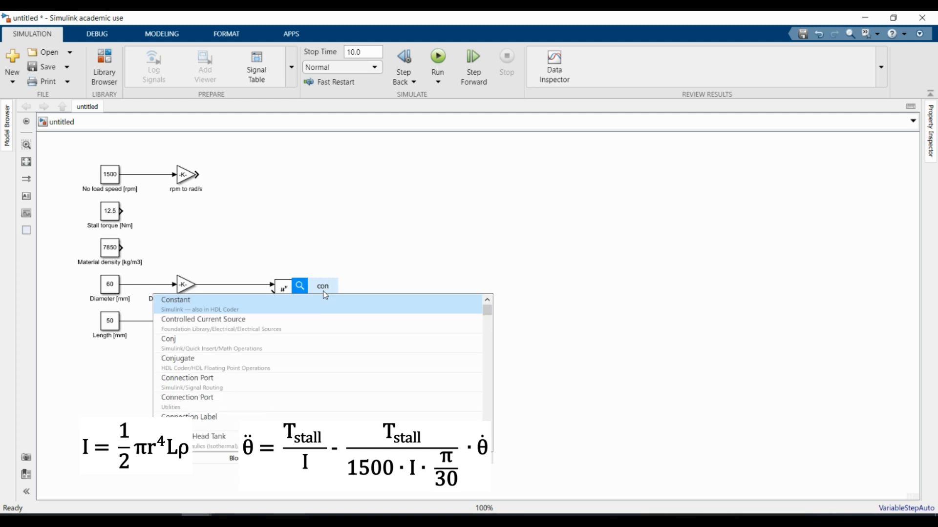
{"action": "key", "text": "Return"}
{"action": "type", "text": "4"}
{"action": "key", "text": "Return"}
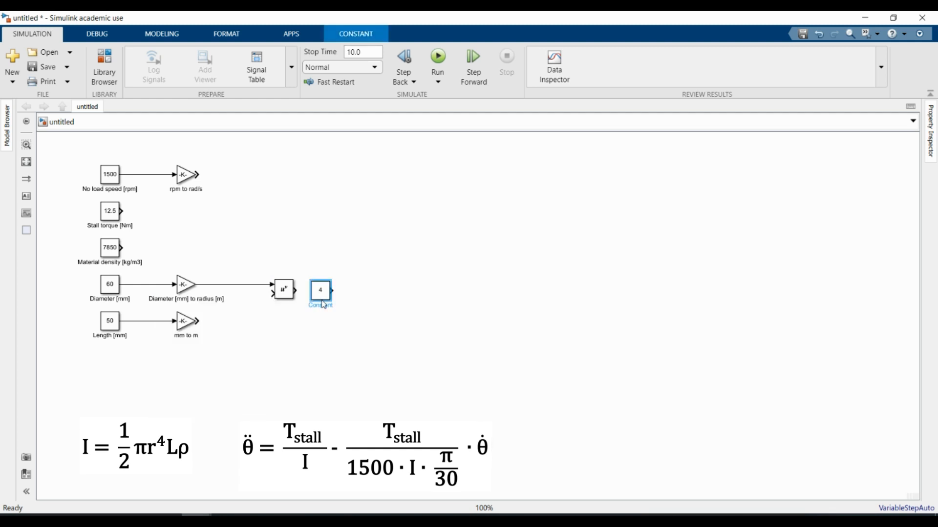
{"action": "left_click_drag", "start_coordinate": [329, 296], "coordinate": [272, 294]}
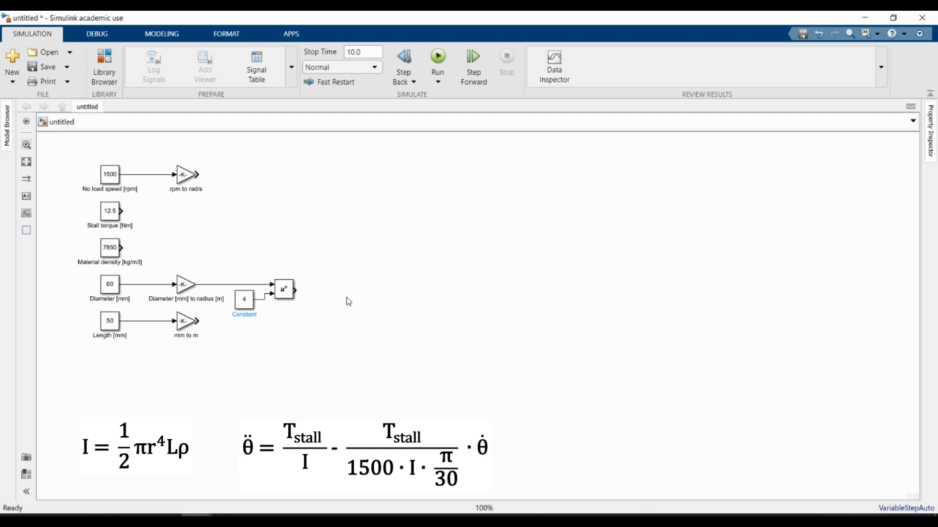
Add a Product block with 4 inputs, stretch it taller and place it to the right of the Power block
{"action": "double_click", "coordinate": [324, 313]}
{"action": "type", "text": "prod"}
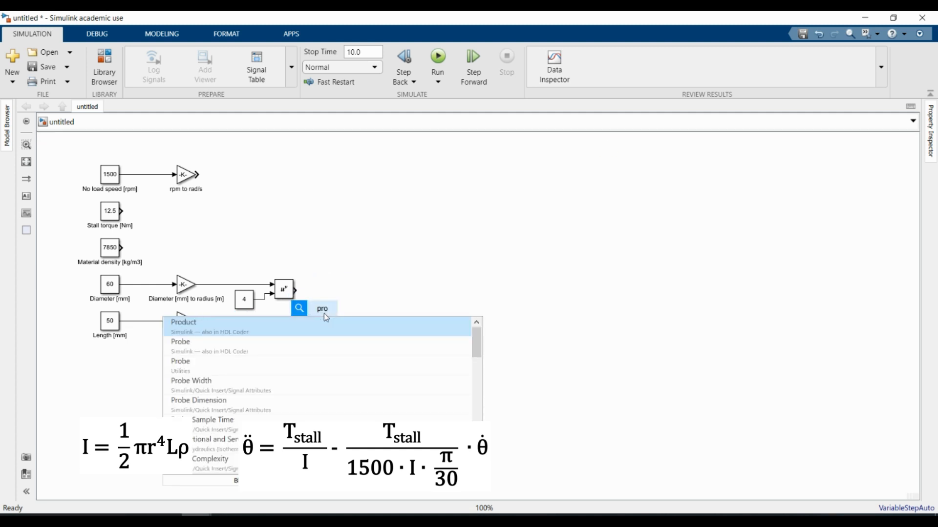
{"action": "key", "text": "Return"}
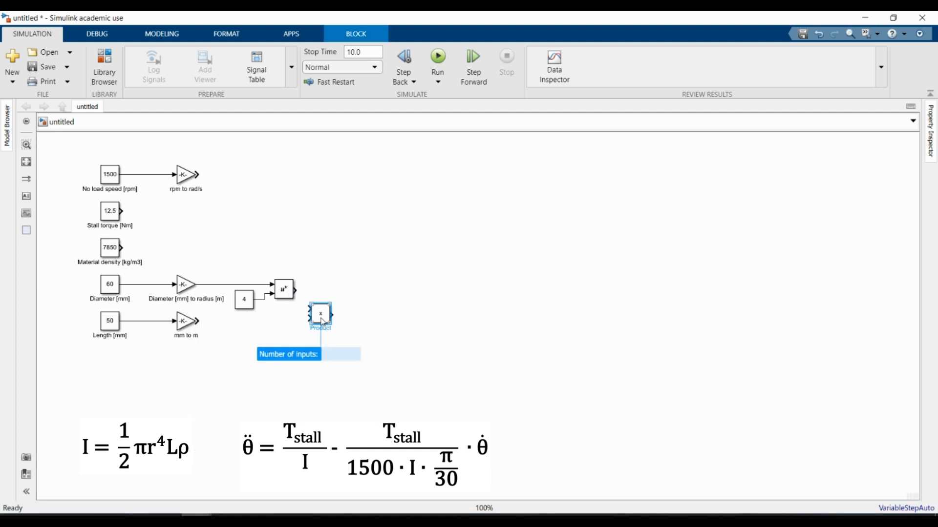
{"action": "type", "text": "4"}
{"action": "key", "text": "Return"}
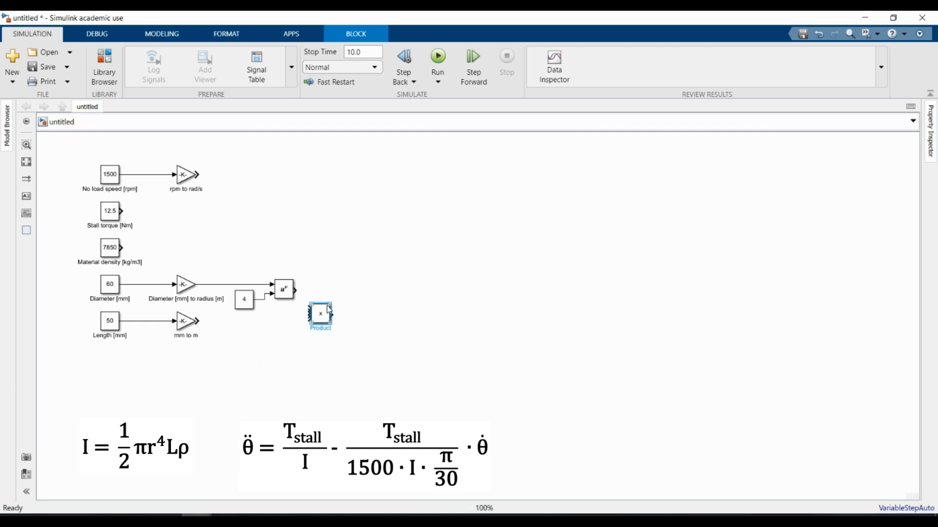
{"action": "left_click_drag", "start_coordinate": [330, 304], "coordinate": [331, 236]}
{"action": "left_click_drag", "start_coordinate": [323, 289], "coordinate": [355, 289]}
Connect the material density constant, the Power block and the mm-to-m gain to the first, third and fourth inputs of the Product block
{"action": "left_click", "coordinate": [238, 321]}
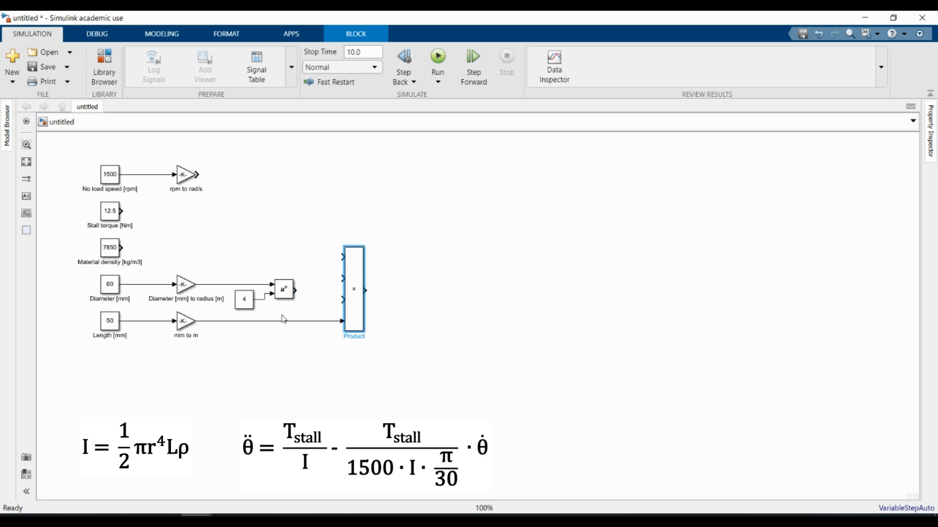
{"action": "left_click_drag", "start_coordinate": [295, 290], "coordinate": [343, 299]}
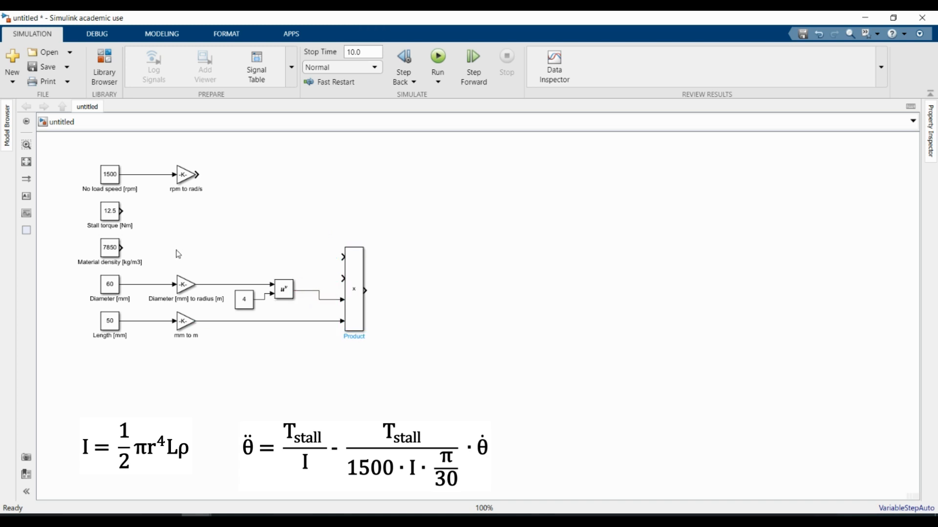
{"action": "left_click_drag", "start_coordinate": [121, 247], "coordinate": [343, 257]}
Add a Constant block with value 0.5*pi and connect it to the second input of the four-input Product block
{"action": "double_click", "coordinate": [294, 271]}
{"action": "type", "text": "con"}
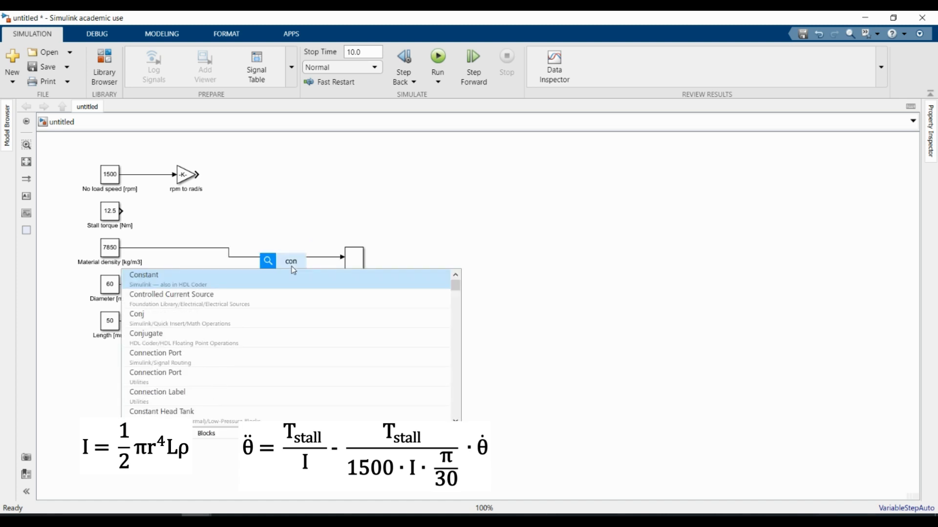
{"action": "key", "text": "Return"}
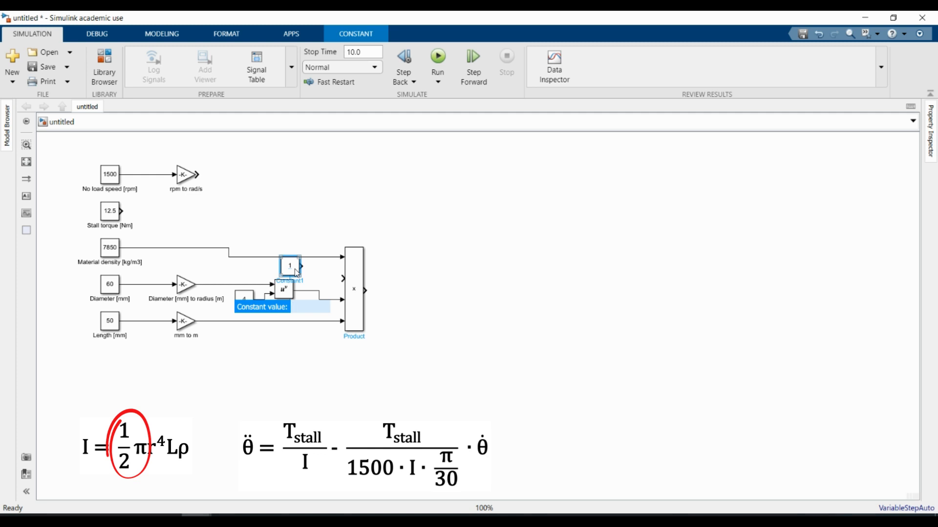
{"action": "type", "text": "0.5*pi"}
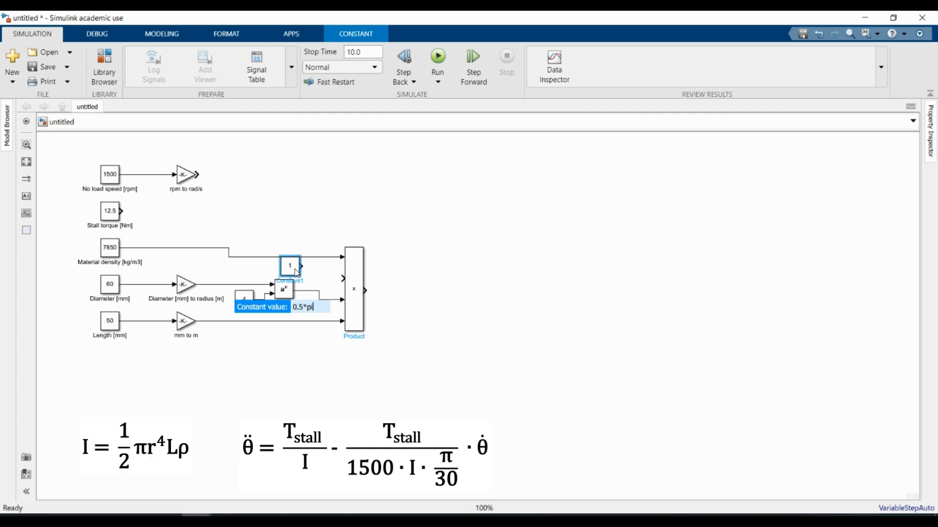
{"action": "key", "text": "Return"}
{"action": "left_click_drag", "start_coordinate": [293, 274], "coordinate": [343, 278]}
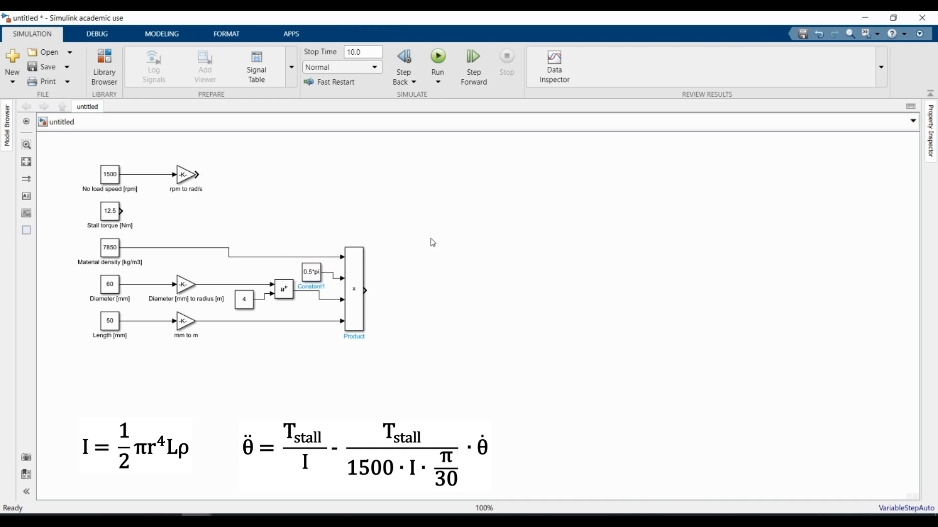
Add a Product block to the right of the four-input Product and set its inputs to */
{"action": "double_click", "coordinate": [427, 208]}
{"action": "type", "text": "pro"}
{"action": "key", "text": "Return"}
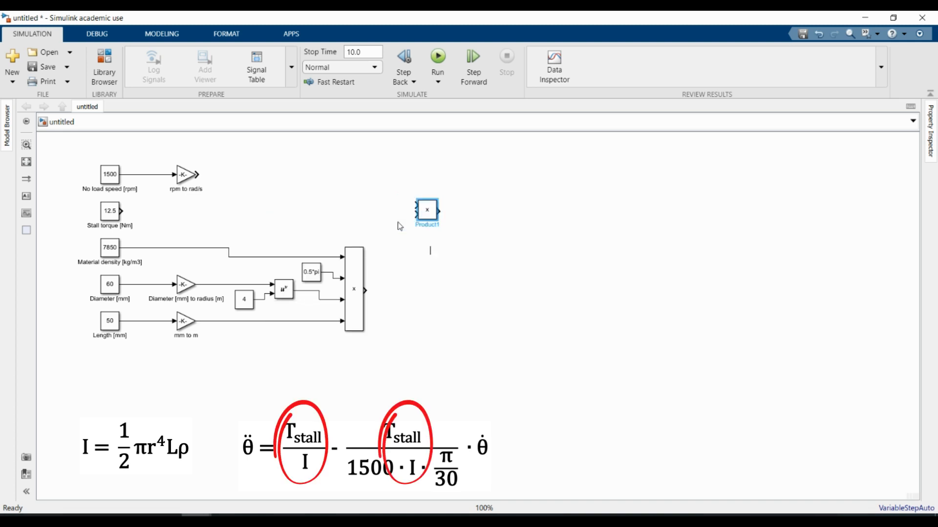
{"action": "left_click_drag", "start_coordinate": [428, 213], "coordinate": [438, 290]}
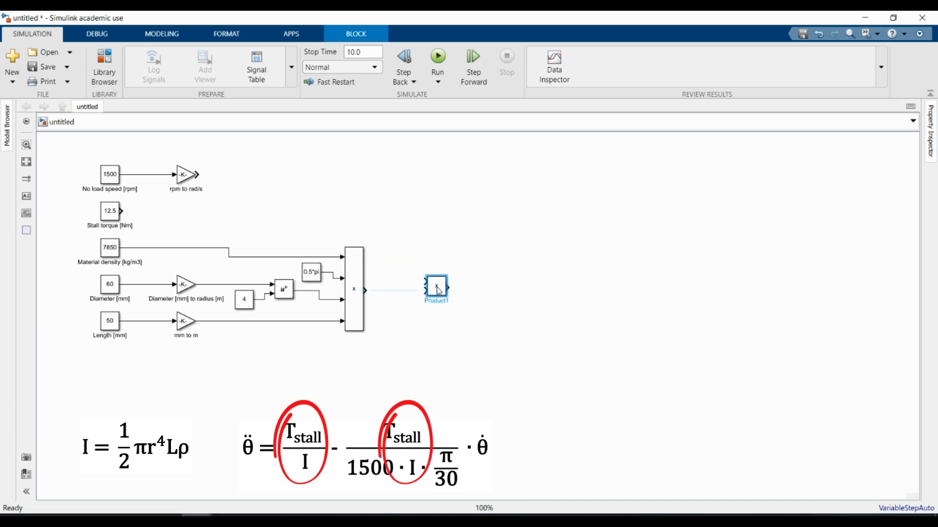
{"action": "double_click", "coordinate": [438, 291]}
{"action": "left_click", "coordinate": [473, 318]}
{"action": "key", "text": "BackSpace"}
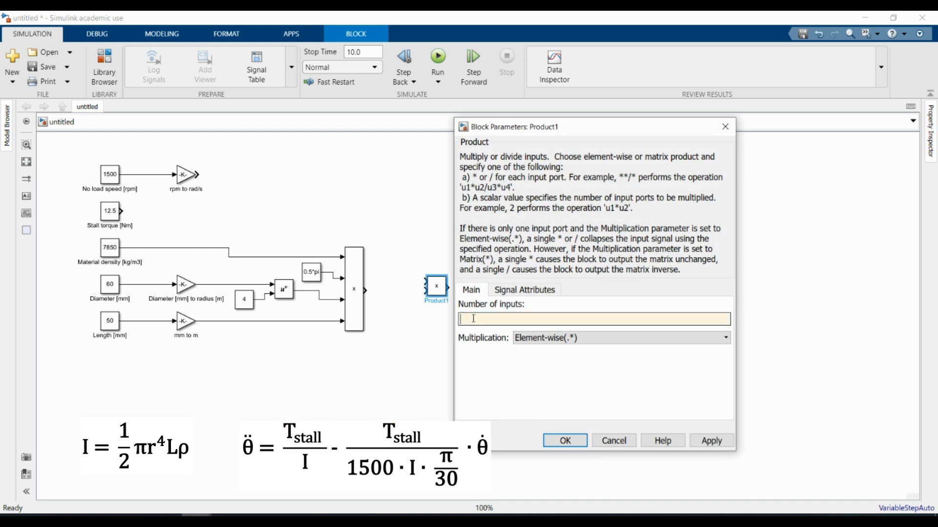
{"action": "type", "text": "*/"}
{"action": "key", "text": "Return"}
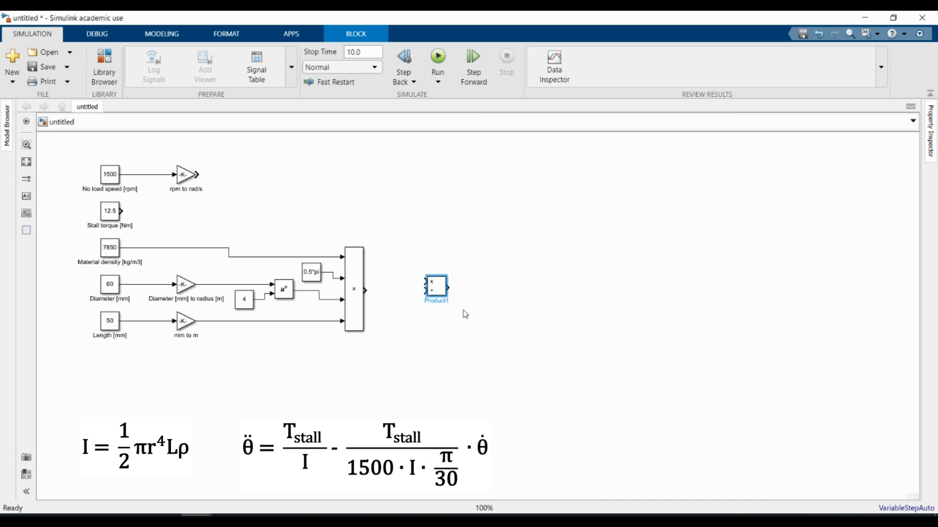
Connect the four-input Product's output to the divide input of the new block and label the signal "Inertia J [kgm2]"
{"action": "left_click_drag", "start_coordinate": [366, 292], "coordinate": [424, 288]}
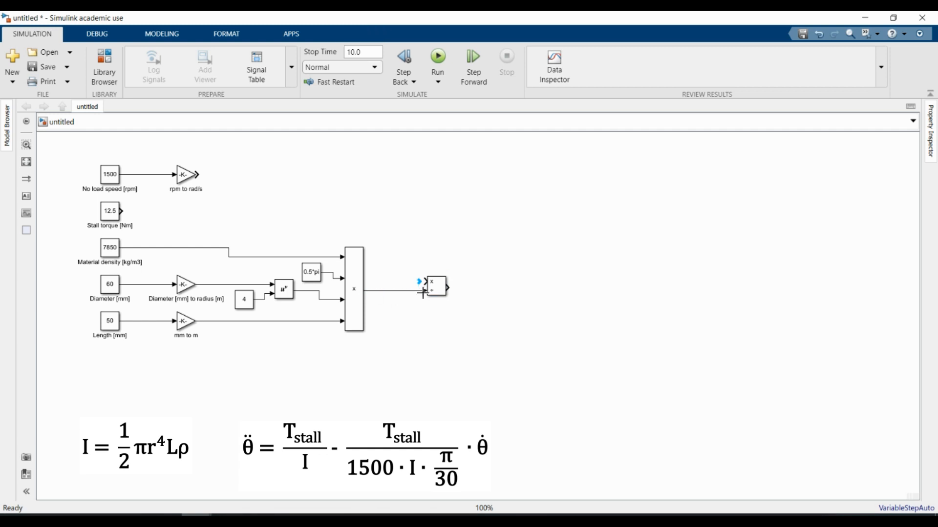
{"action": "left_click", "coordinate": [392, 292]}
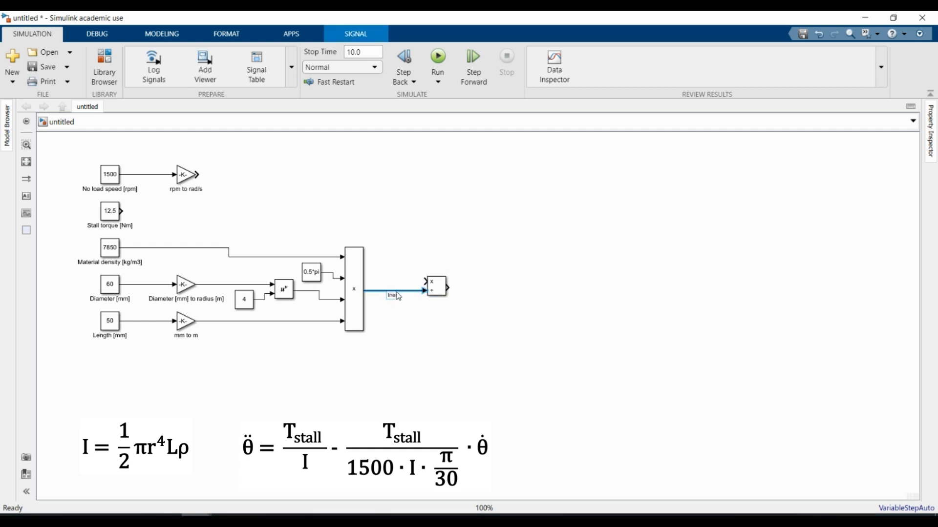
{"action": "type", "text": "Inertia J [kgm2]"}
{"action": "left_click", "coordinate": [429, 322]}
{"action": "scroll", "coordinate": [119, 162], "scroll_direction": "up", "scroll_amount": 1}
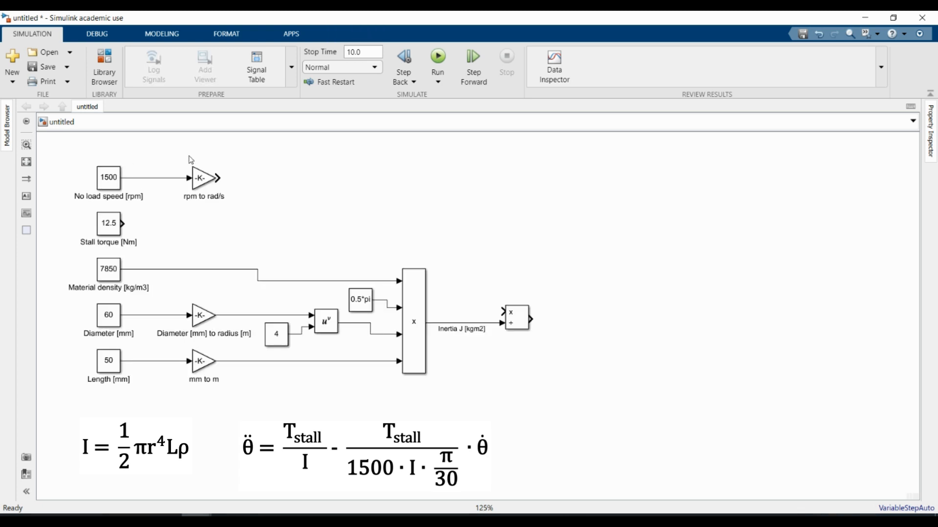
Add another Product block above the inertia divider and set its inputs to /*
{"action": "double_click", "coordinate": [519, 219]}
{"action": "type", "text": "pro"}
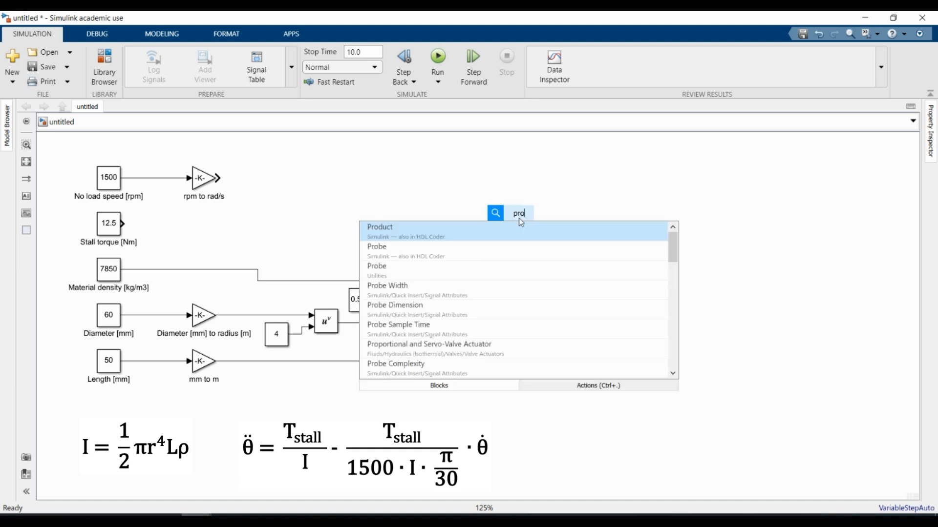
{"action": "left_click", "coordinate": [518, 231]}
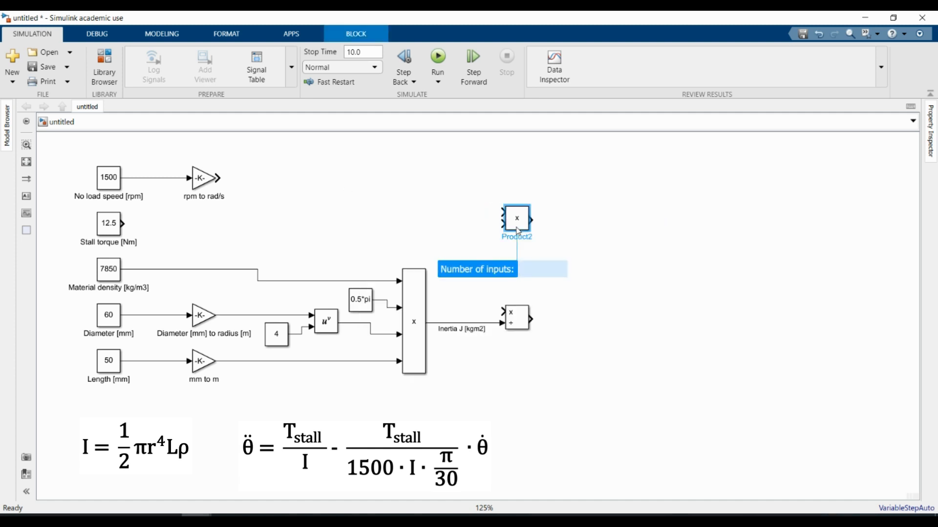
{"action": "double_click", "coordinate": [519, 228]}
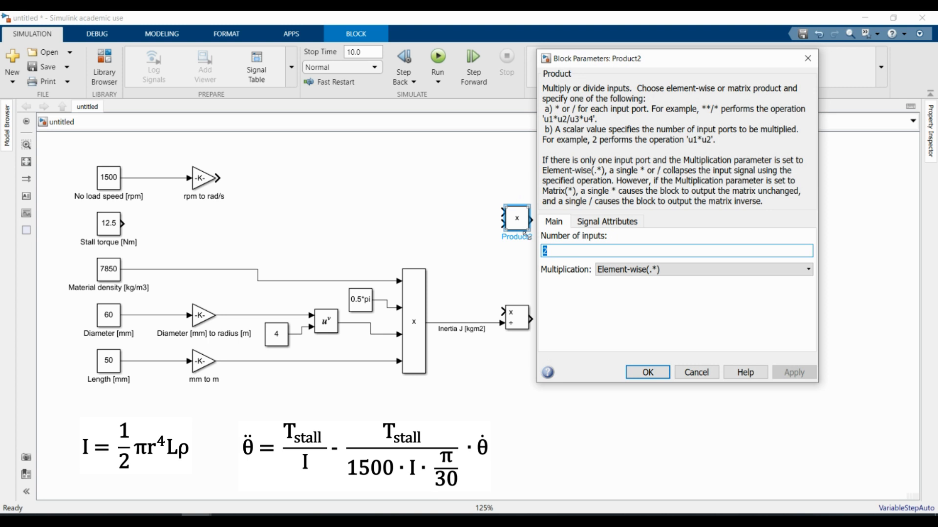
{"action": "type", "text": "/*"}
{"action": "key", "text": "Return"}
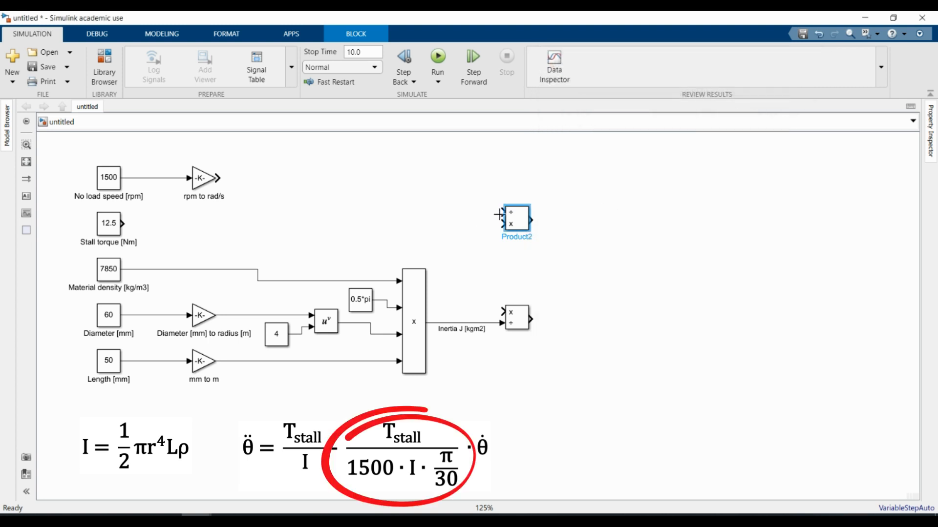
Move the /* block level with the rpm-to-rad/s gain and wire the speed, stall torque and torque-over-inertia signals into the two divider blocks
{"action": "left_click_drag", "start_coordinate": [520, 225], "coordinate": [526, 181]}
{"action": "left_click_drag", "start_coordinate": [122, 224], "coordinate": [500, 310]}
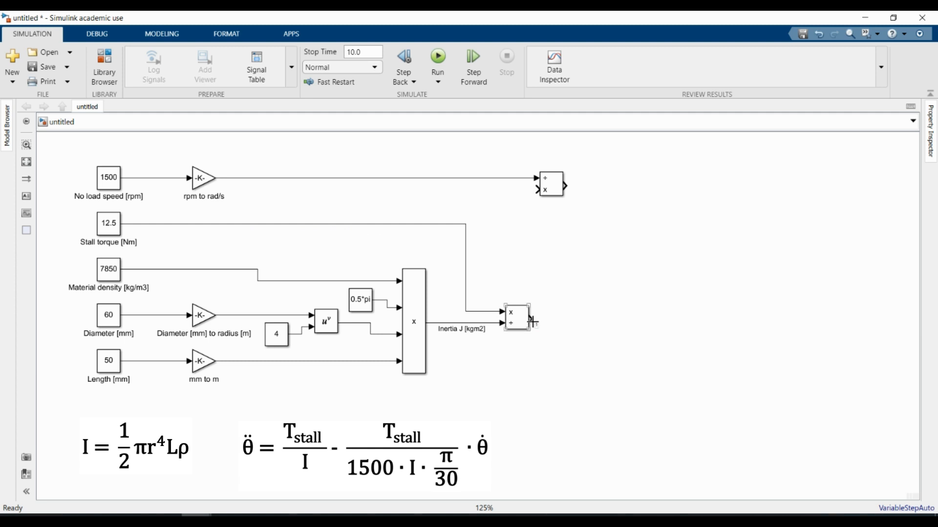
{"action": "left_click_drag", "start_coordinate": [533, 321], "coordinate": [569, 191]}
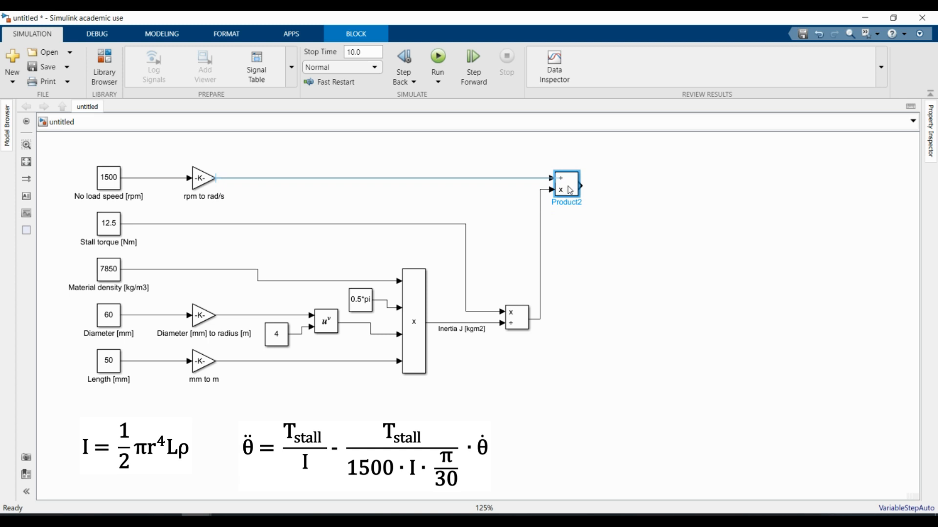
Add an Add block with signs -+ and connect the torque-over-inertia output to its plus input
{"action": "double_click", "coordinate": [619, 338]}
{"action": "type", "text": "add"}
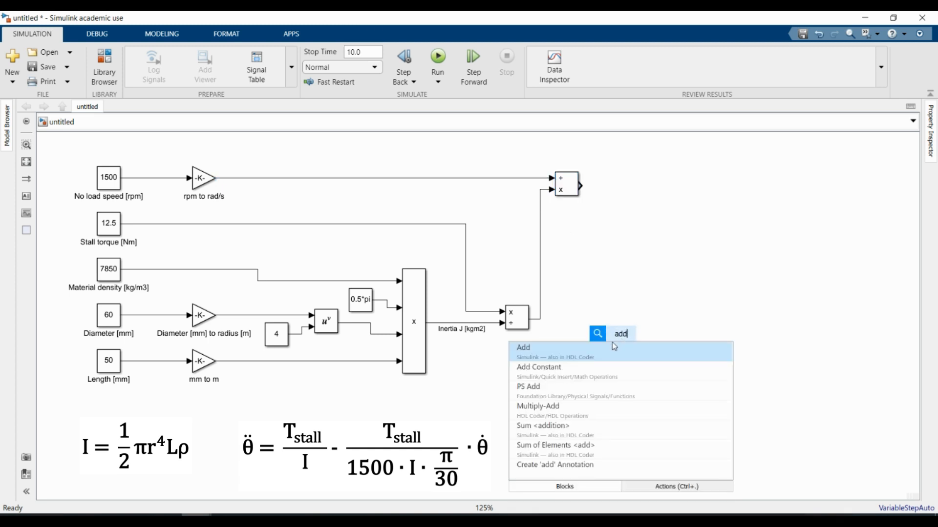
{"action": "left_click", "coordinate": [605, 352]}
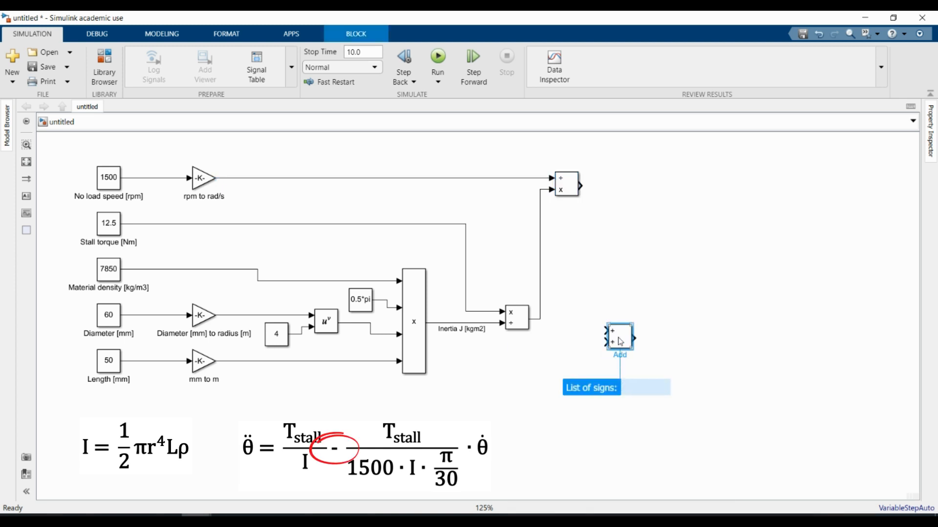
{"action": "double_click", "coordinate": [620, 341]}
{"action": "double_click", "coordinate": [652, 352]}
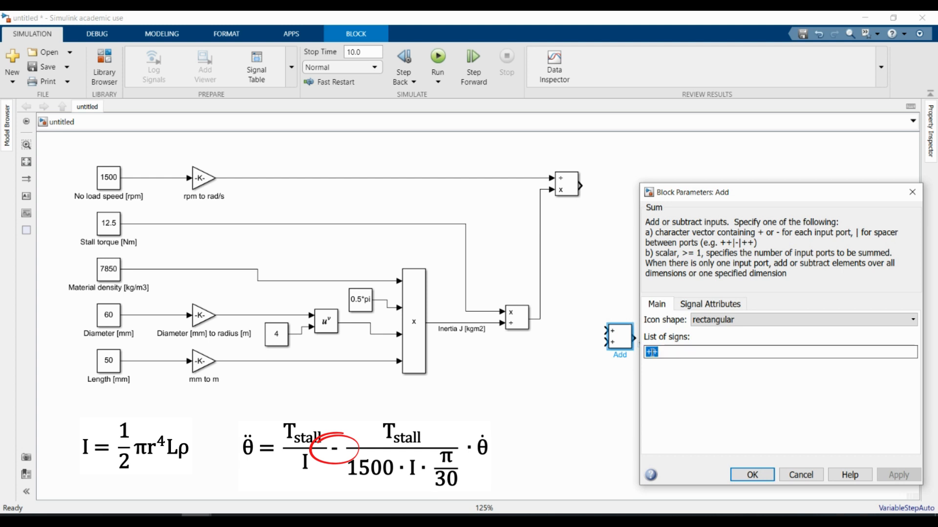
{"action": "type", "text": "-+"}
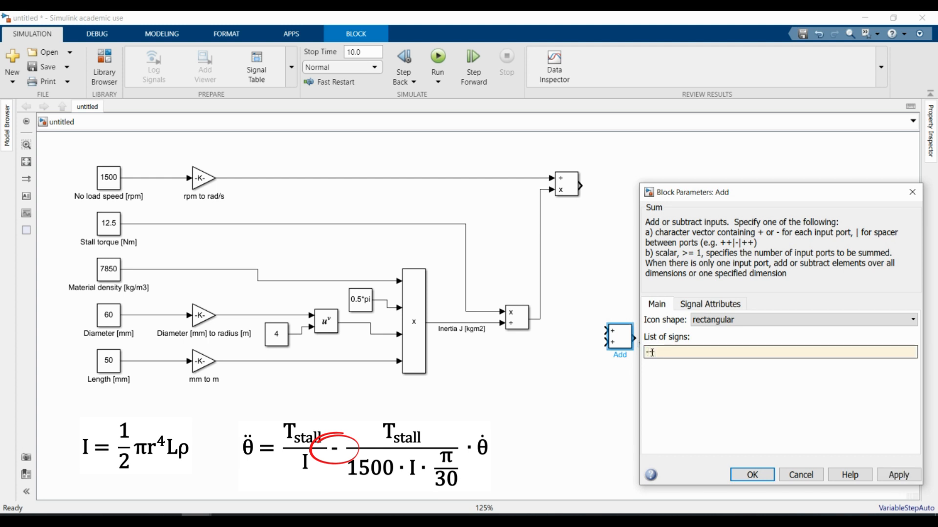
{"action": "left_click", "coordinate": [747, 474]}
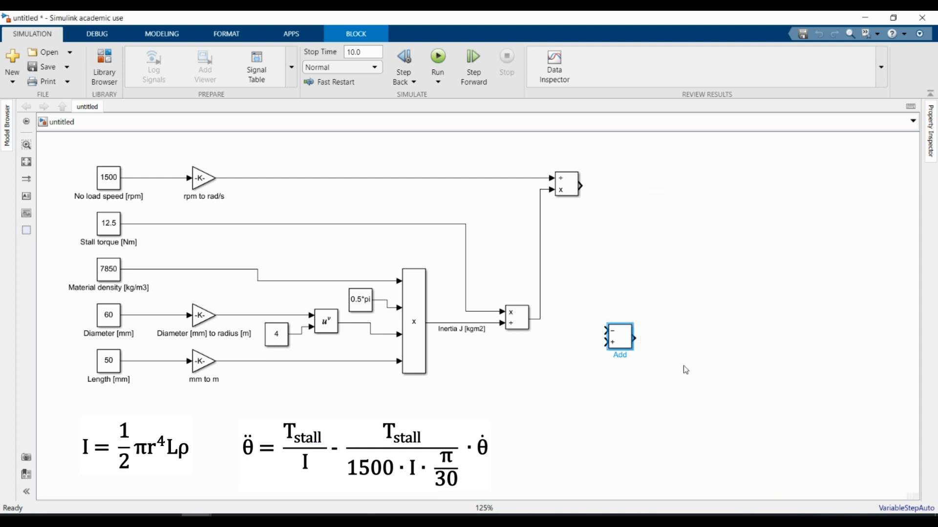
{"action": "left_click_drag", "start_coordinate": [606, 342], "coordinate": [539, 320]}
Add a two-input Product block, feed the /* block's output into its lower input and connect its output to the Add block's minus input
{"action": "left_click", "coordinate": [630, 205]}
{"action": "type", "text": "p"}
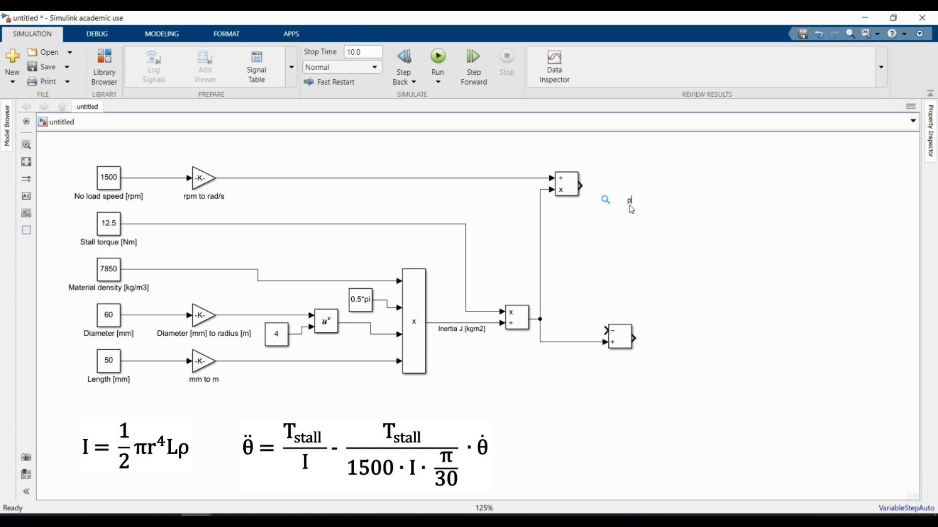
{"action": "type", "text": "r"}
{"action": "left_click", "coordinate": [616, 215]}
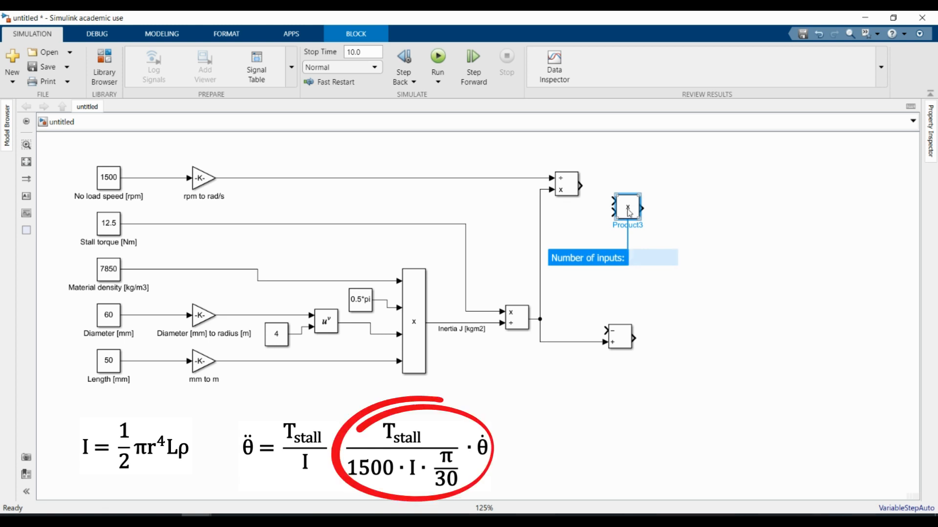
{"action": "left_click_drag", "start_coordinate": [582, 186], "coordinate": [605, 330]}
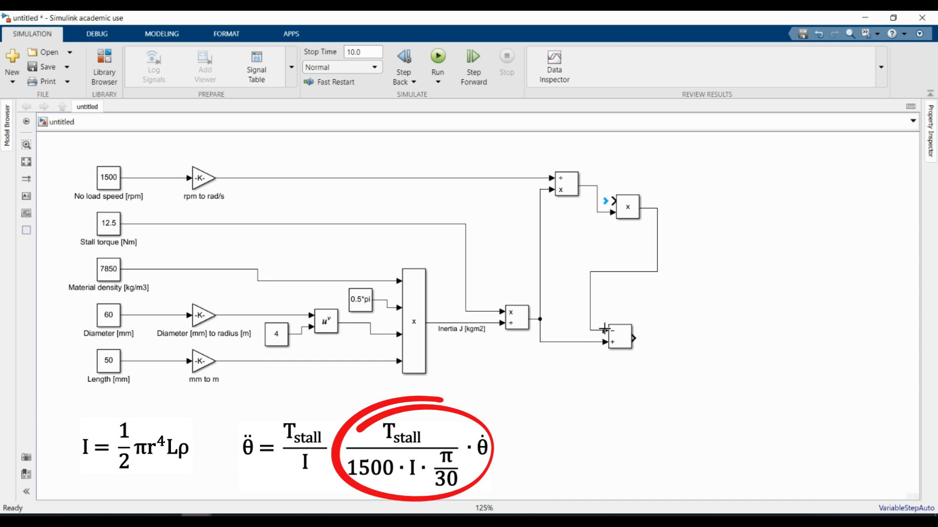
Add two Integrator blocks after the Add block and connect all three in series
{"action": "double_click", "coordinate": [716, 343]}
{"action": "type", "text": "in"}
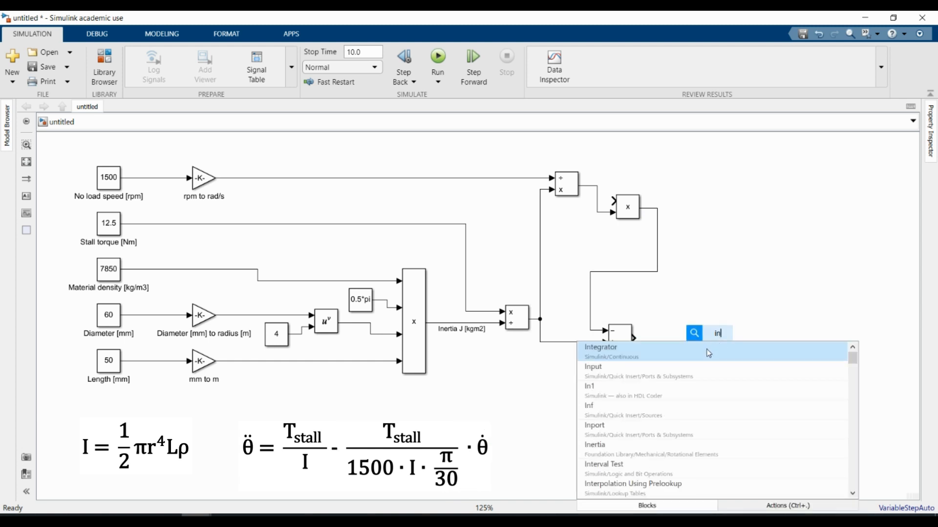
{"action": "left_click", "coordinate": [708, 353]}
{"action": "double_click", "coordinate": [806, 343]}
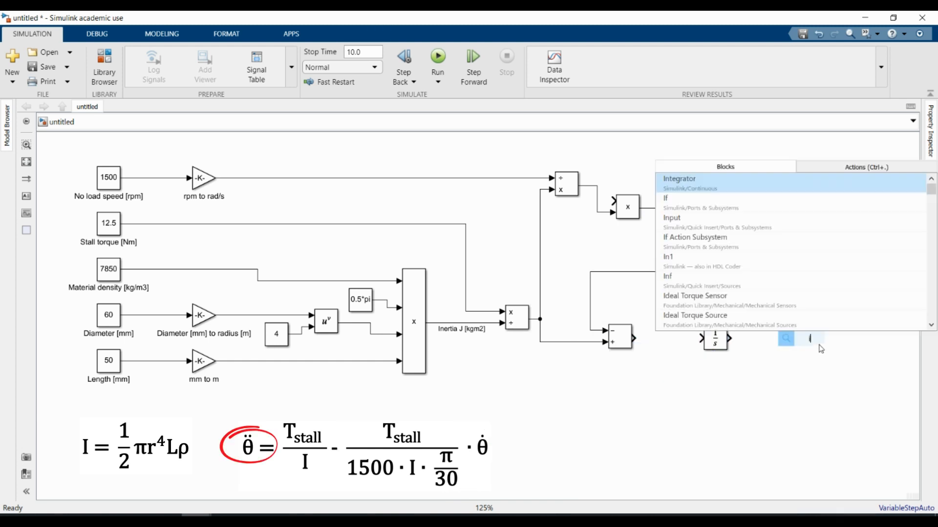
{"action": "type", "text": "in"}
{"action": "left_click", "coordinate": [754, 184]}
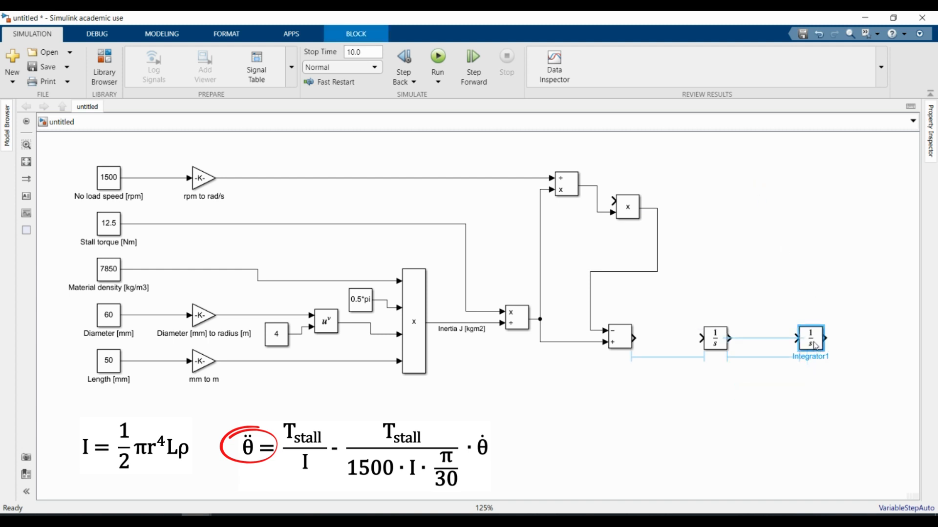
{"action": "left_click", "coordinate": [737, 389]}
{"action": "left_click_drag", "start_coordinate": [636, 338], "coordinate": [801, 338]}
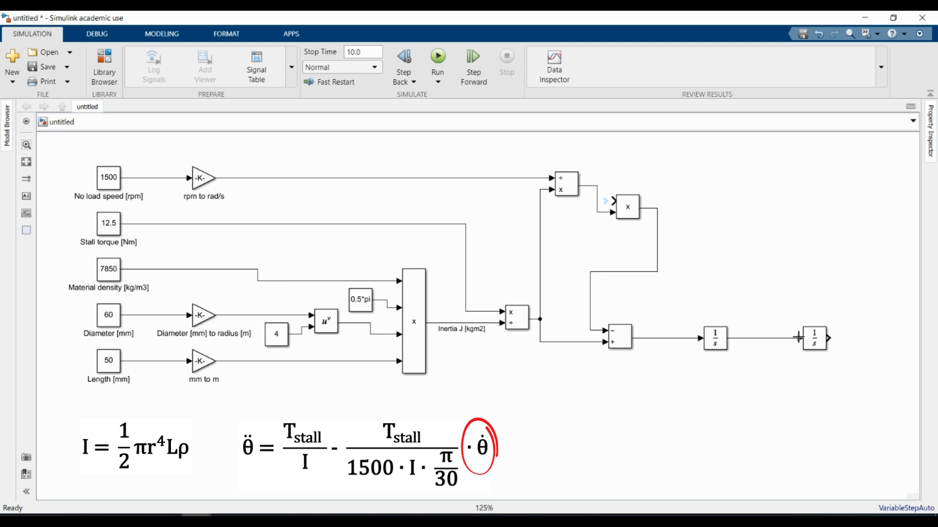
Label the signal entering the first Integrator "a [rad/s2]" and the signal between the two Integrators "w [rad/s]"
{"action": "left_click", "coordinate": [663, 344]}
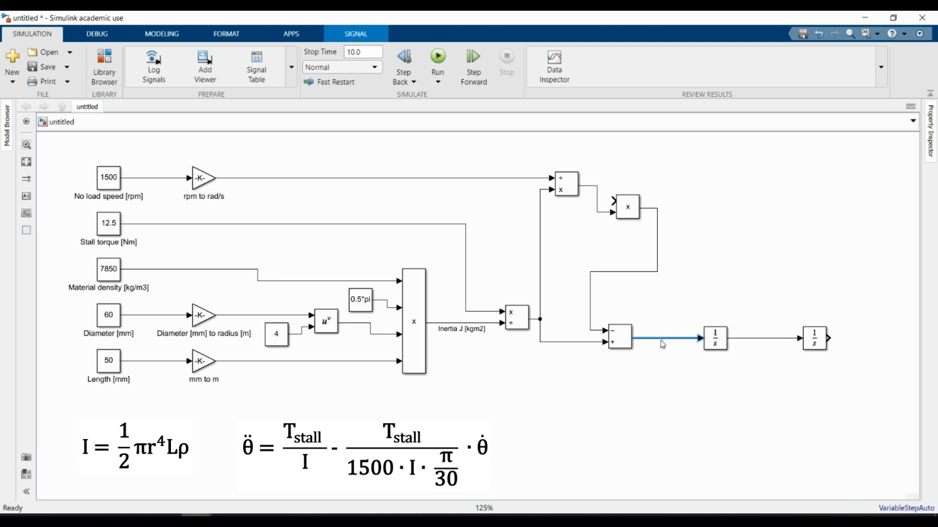
{"action": "double_click", "coordinate": [663, 344]}
{"action": "type", "text": "a [rad/s2]"}
{"action": "left_click", "coordinate": [757, 339]}
{"action": "type", "text": "w [rad/s]"}
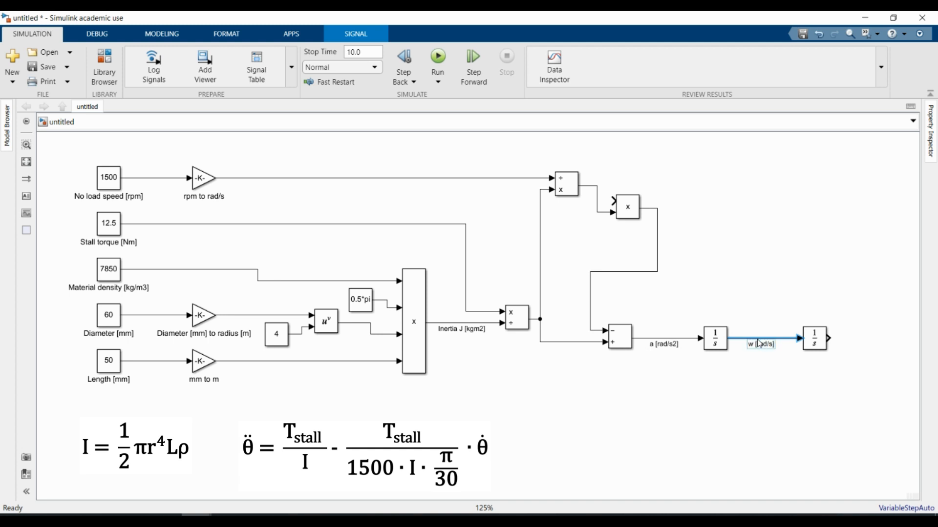
{"action": "left_click", "coordinate": [628, 234]}
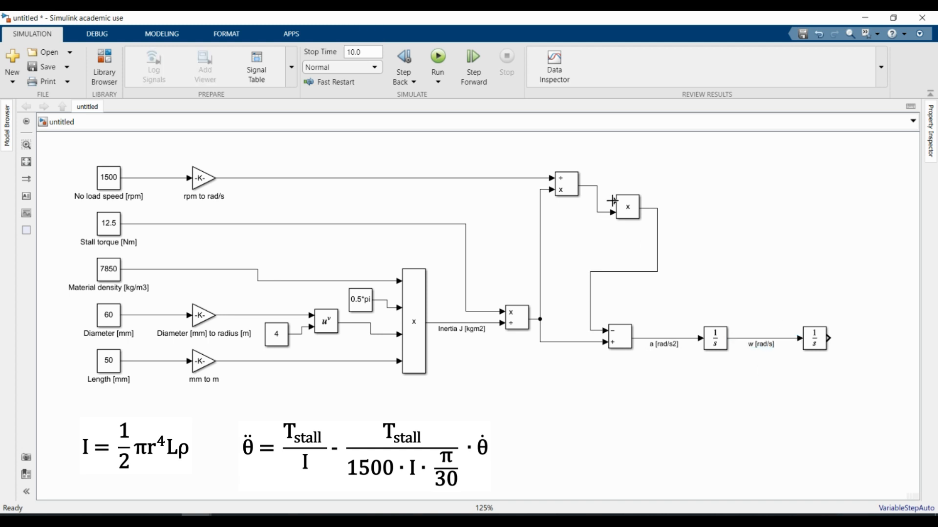
Feed the w [rad/s] signal back into the two-input Product block's upper input and route the line above that block
{"action": "left_click_drag", "start_coordinate": [611, 201], "coordinate": [747, 338]}
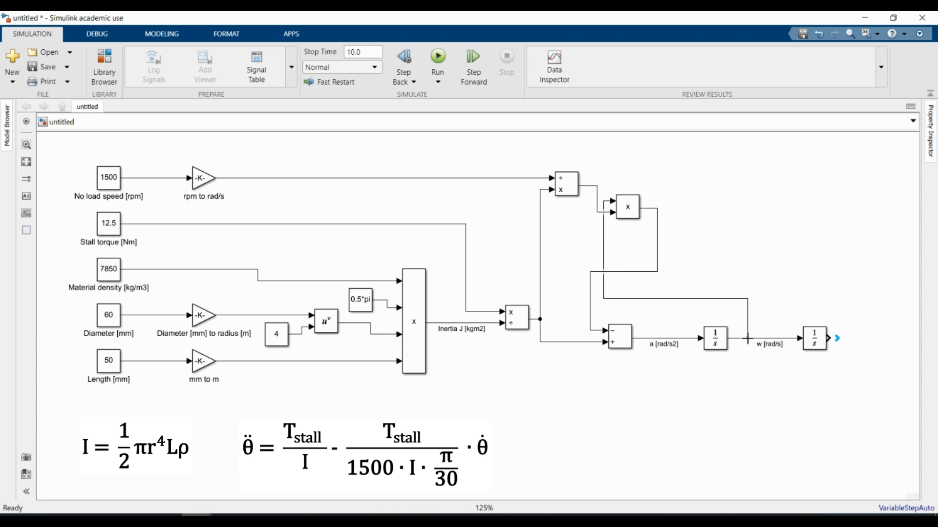
{"action": "left_click_drag", "start_coordinate": [638, 298], "coordinate": [642, 175]}
{"action": "left_click", "coordinate": [780, 226]}
Add a Gain block with the radians-to-rotations conversion factor and connect it to the second Integrator's output
{"action": "scroll", "coordinate": [800, 293], "scroll_direction": "right", "scroll_amount": 3}
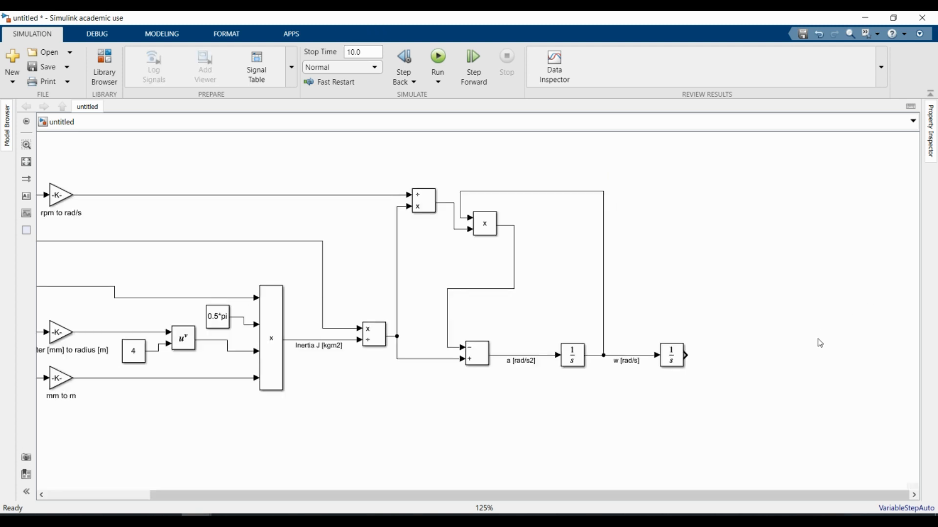
{"action": "scroll", "coordinate": [756, 413], "scroll_direction": "right", "scroll_amount": 3}
{"action": "scroll", "coordinate": [750, 416], "scroll_direction": "left", "scroll_amount": 3}
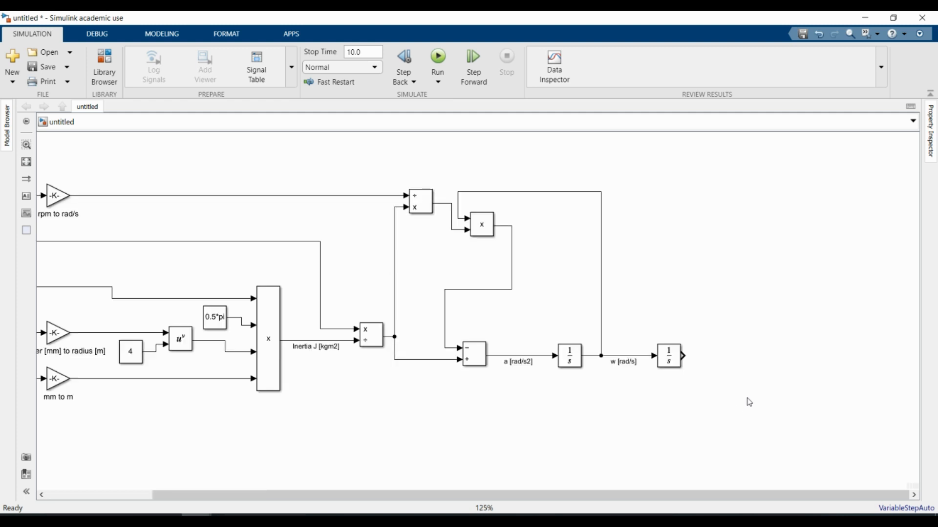
{"action": "double_click", "coordinate": [748, 396]}
{"action": "type", "text": "gain"}
{"action": "left_click", "coordinate": [715, 265]}
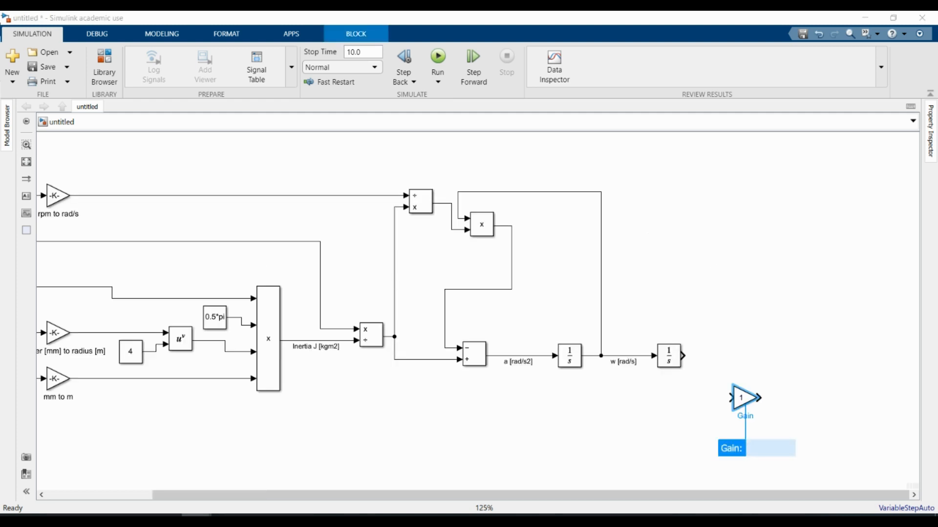
{"action": "left_click", "coordinate": [764, 449]}
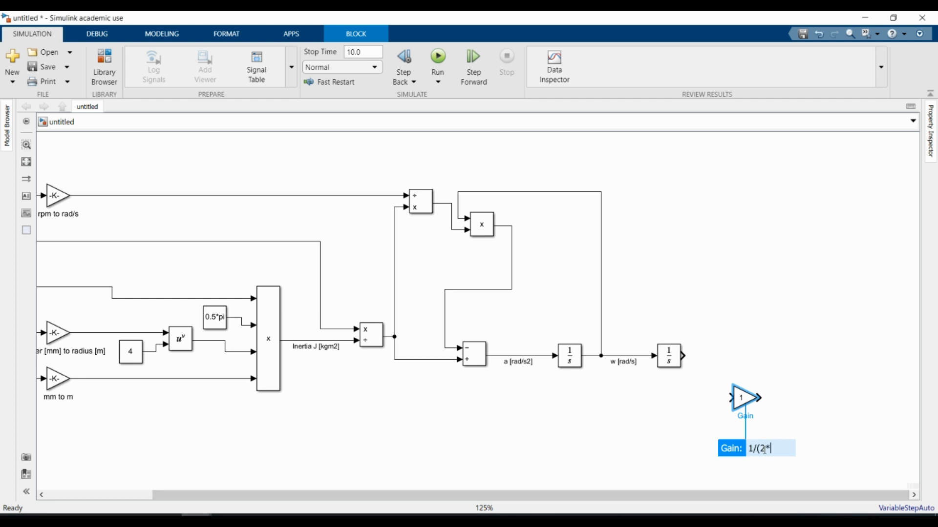
{"action": "key", "text": "Return"}
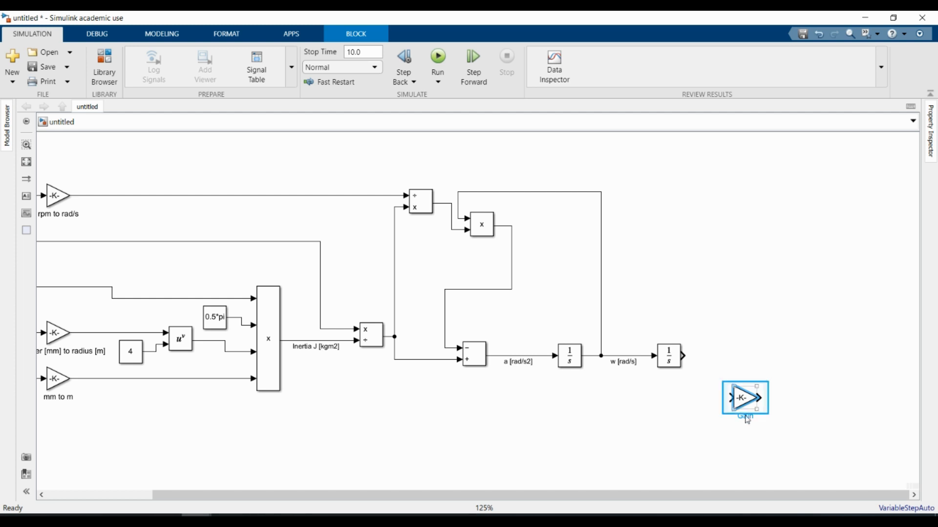
{"action": "left_click_drag", "start_coordinate": [746, 399], "coordinate": [728, 362]}
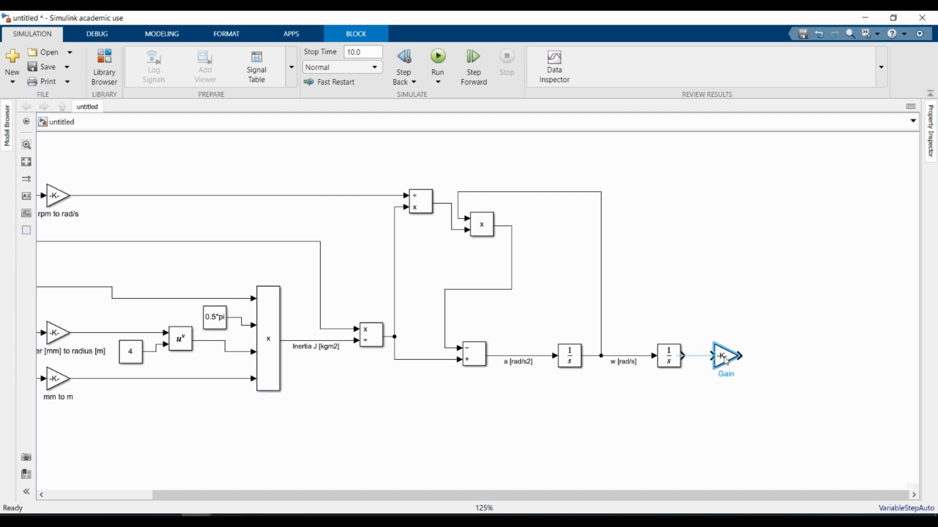
{"action": "left_click", "coordinate": [696, 358]}
Rename the Gain block after the second Integrator as "Rad to rotations"
{"action": "double_click", "coordinate": [726, 374]}
{"action": "key", "text": "BackSpace"}
{"action": "type", "text": "Rad to rotations"}
{"action": "key", "text": "Return"}
Add another Gain block below the Rad to rotations gain and set its gain to 60/(2*pi)
{"action": "double_click", "coordinate": [715, 417]}
{"action": "type", "text": "ga"}
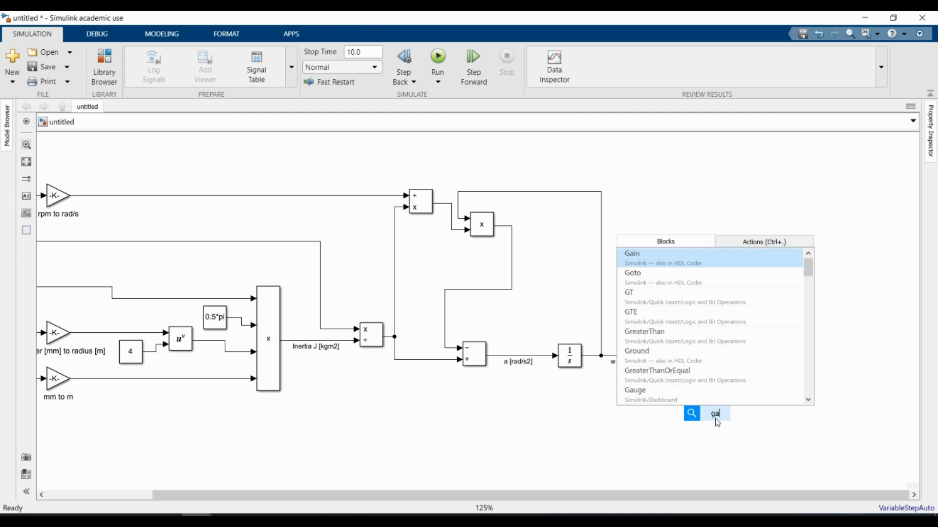
{"action": "key", "text": "Return"}
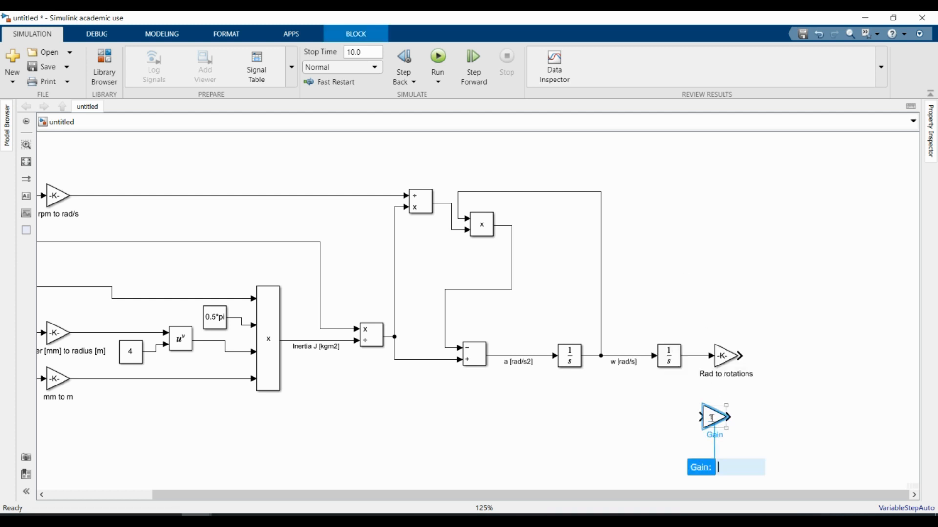
{"action": "left_click", "coordinate": [764, 434]}
{"action": "double_click", "coordinate": [713, 417]}
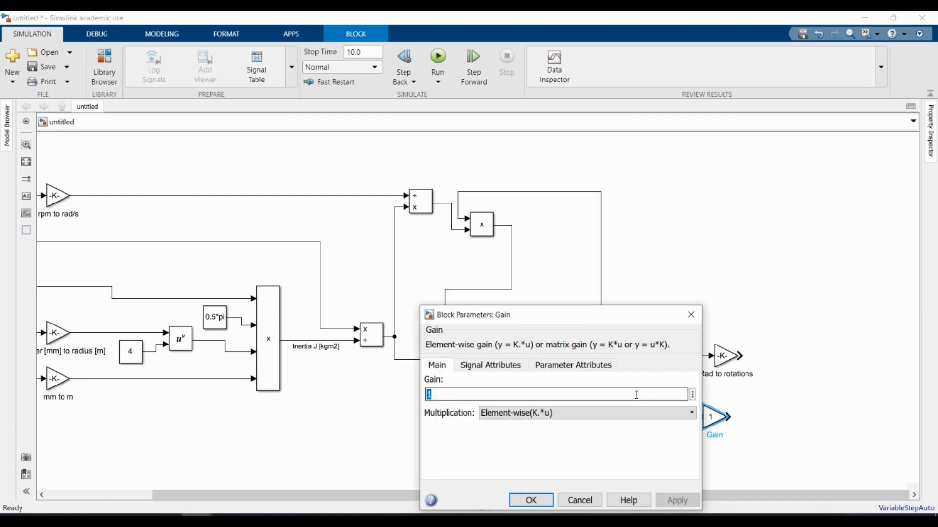
{"action": "type", "text": "60/(2*pi"}
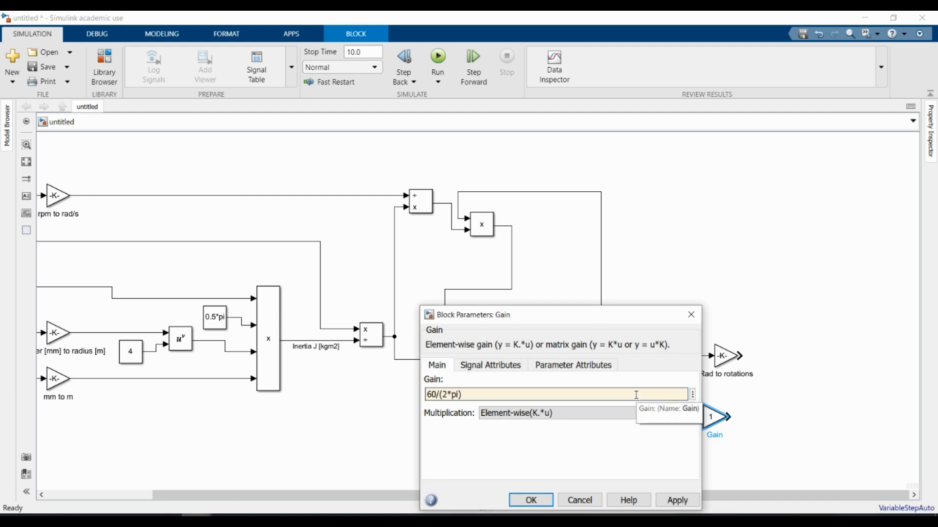
{"action": "key", "text": "Return"}
Name the new gain "Rad/s to rpm", align it under the Rad to rotations gain and feed it from the w [rad/s] signal
{"action": "double_click", "coordinate": [721, 439]}
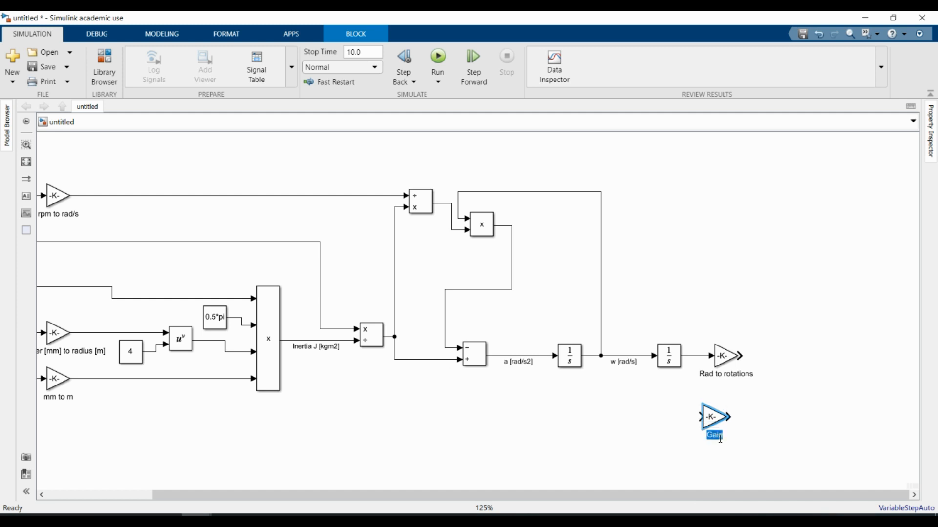
{"action": "type", "text": "Rad/s to rpm"}
{"action": "left_click", "coordinate": [715, 421]}
{"action": "mouse_move", "coordinate": [721, 425]}
{"action": "left_mouse_down"}
{"action": "mouse_move", "coordinate": [732, 425]}
{"action": "mouse_move", "coordinate": [601, 358]}
{"action": "left_mouse_up"}
{"action": "left_click", "coordinate": [645, 411]}
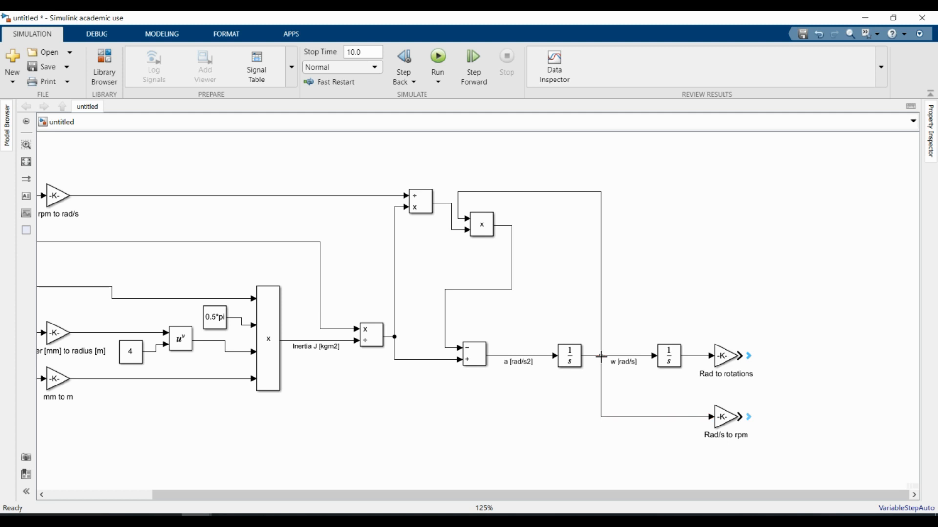
Add a Scope block with 3 input ports, stretch it vertically and place it beyond the two output gains
{"action": "scroll", "coordinate": [546, 233], "scroll_direction": "down", "scroll_amount": 1}
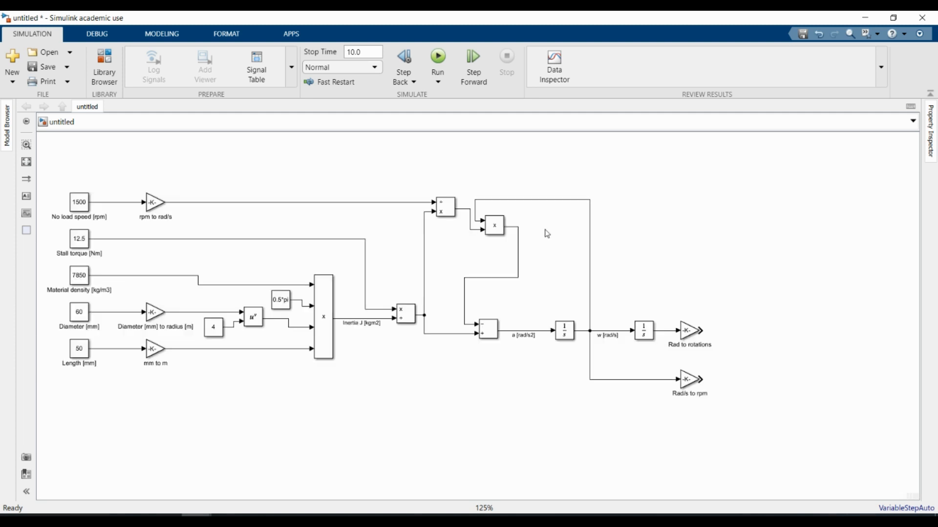
{"action": "scroll", "coordinate": [757, 369], "scroll_direction": "up", "scroll_amount": 1}
{"action": "double_click", "coordinate": [750, 363]}
{"action": "type", "text": "scop"}
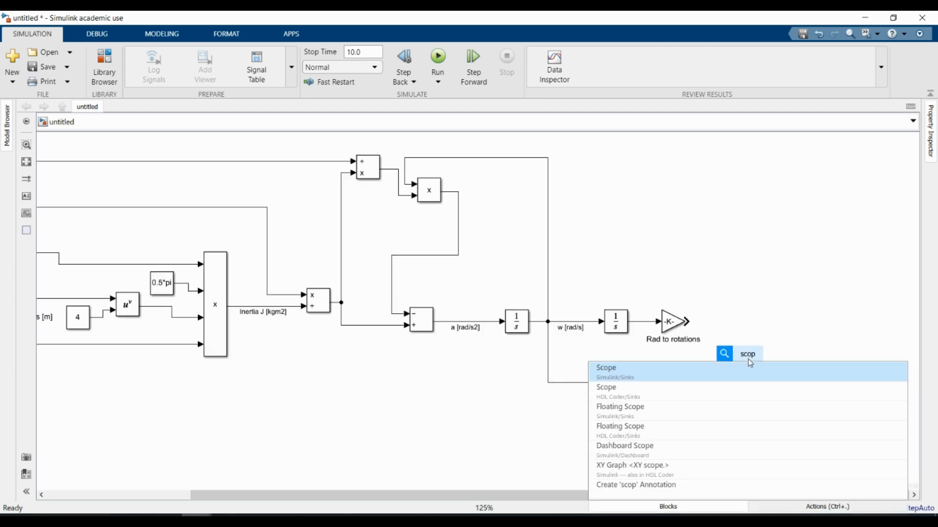
{"action": "key", "text": "Return"}
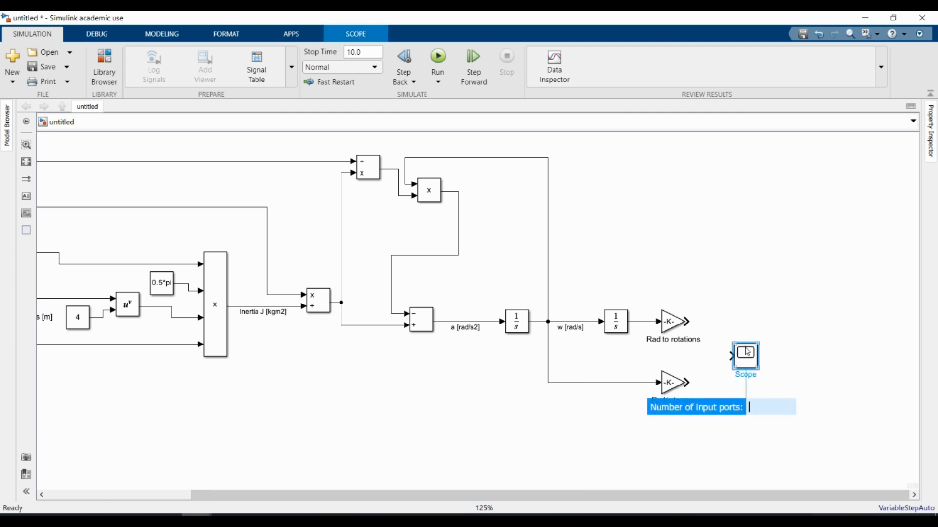
{"action": "type", "text": "3"}
{"action": "key", "text": "Return"}
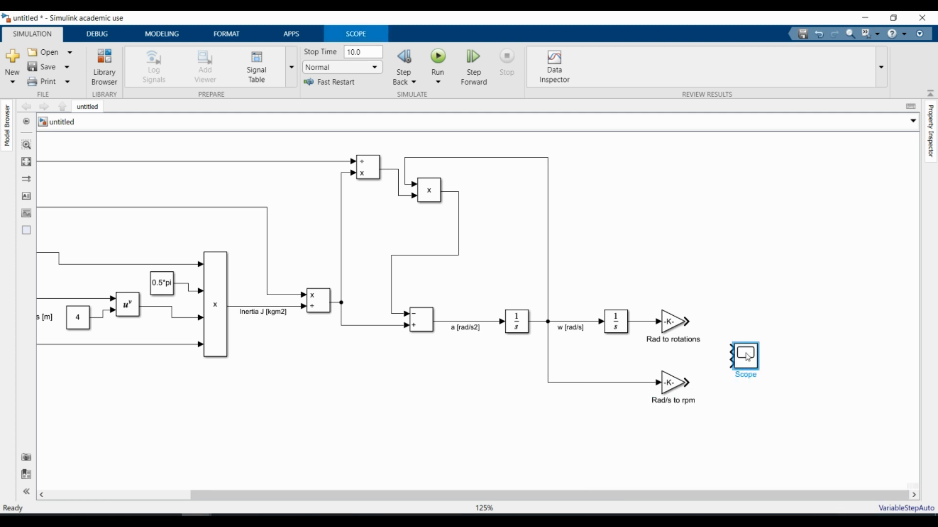
{"action": "left_click_drag", "start_coordinate": [759, 343], "coordinate": [758, 217]}
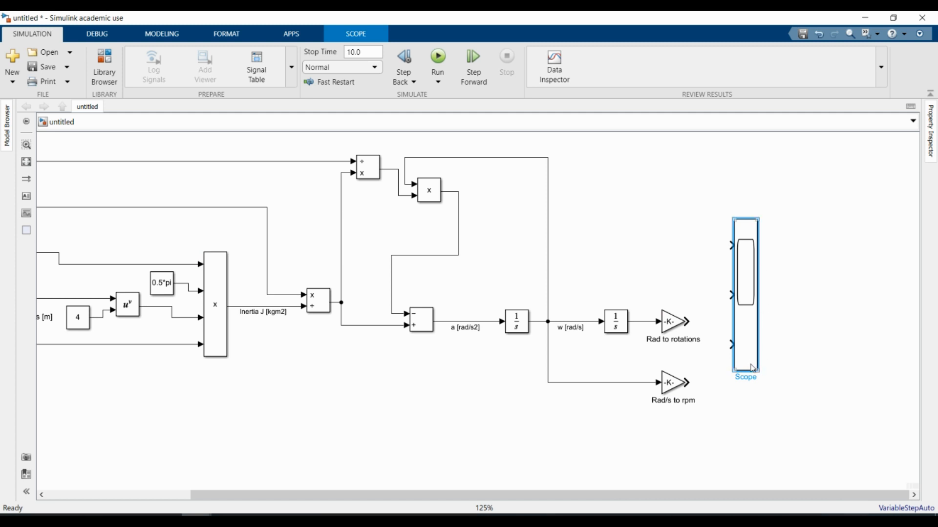
{"action": "left_click_drag", "start_coordinate": [753, 369], "coordinate": [784, 402]}
Wire the rotations and rpm gains to the Scope's second and third inputs, aligning the Scope and labelling the signals "Rotations" and "RPM"
{"action": "left_click", "coordinate": [721, 384]}
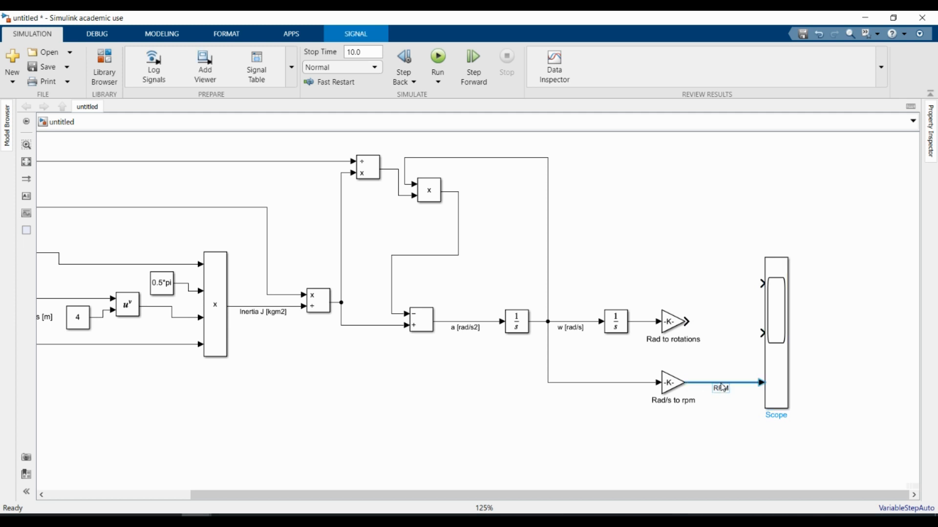
{"action": "left_click_drag", "start_coordinate": [690, 322], "coordinate": [765, 333]}
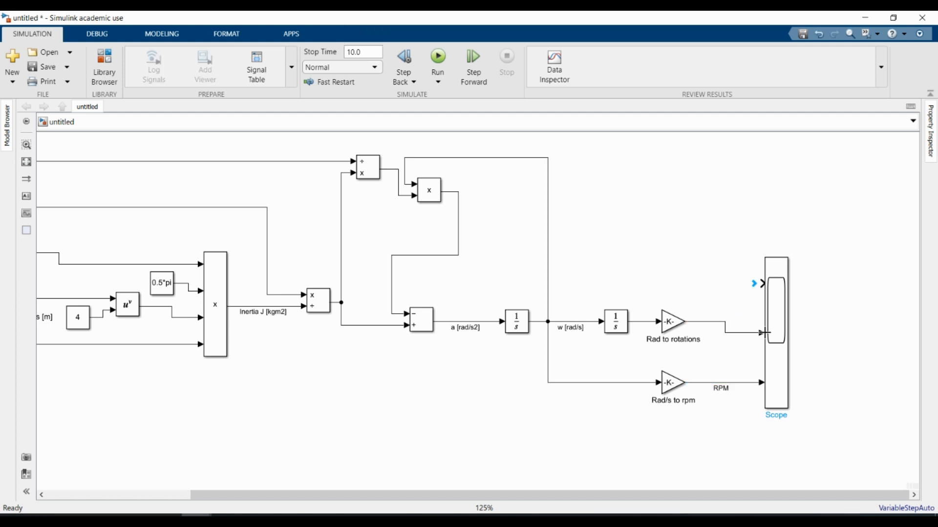
{"action": "left_click", "coordinate": [784, 268]}
{"action": "left_click_drag", "start_coordinate": [788, 257], "coordinate": [786, 225]}
{"action": "left_click_drag", "start_coordinate": [785, 350], "coordinate": [783, 353]}
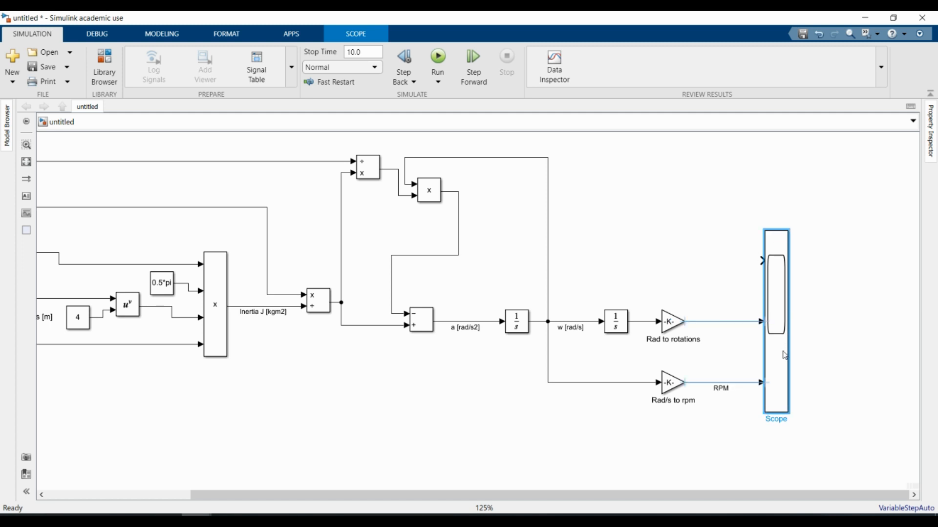
{"action": "left_click", "coordinate": [723, 326]}
{"action": "double_click", "coordinate": [720, 323]}
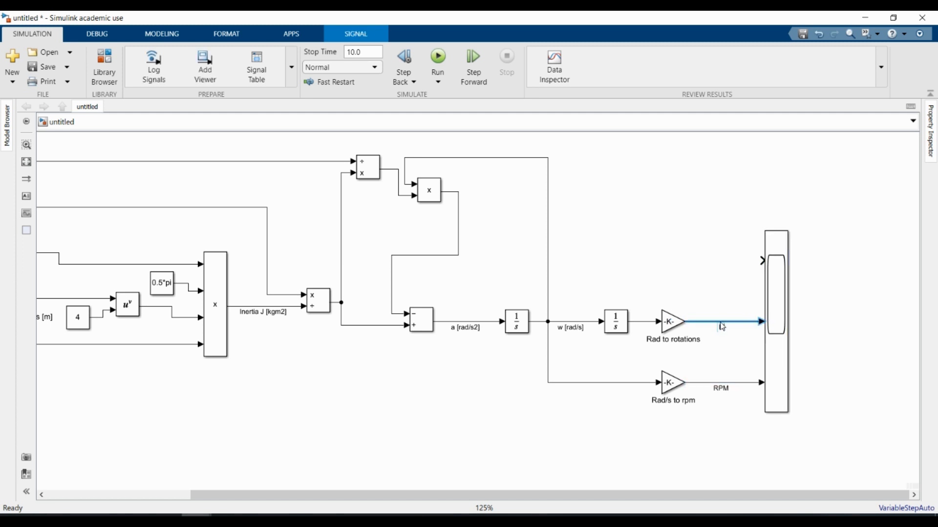
{"action": "type", "text": "Rotations"}
Add a Constant block with value 0.5 above the w [rad/s] signal
{"action": "left_click", "coordinate": [598, 264]}
{"action": "double_click", "coordinate": [598, 259]}
{"action": "type", "text": "con"}
{"action": "key", "text": "Return"}
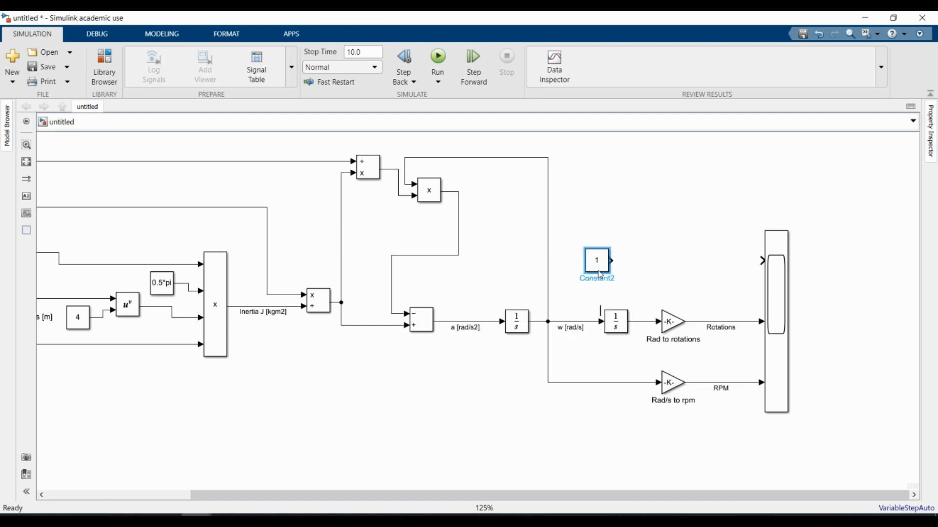
{"action": "type", "text": "0.5"}
{"action": "key", "text": "Return"}
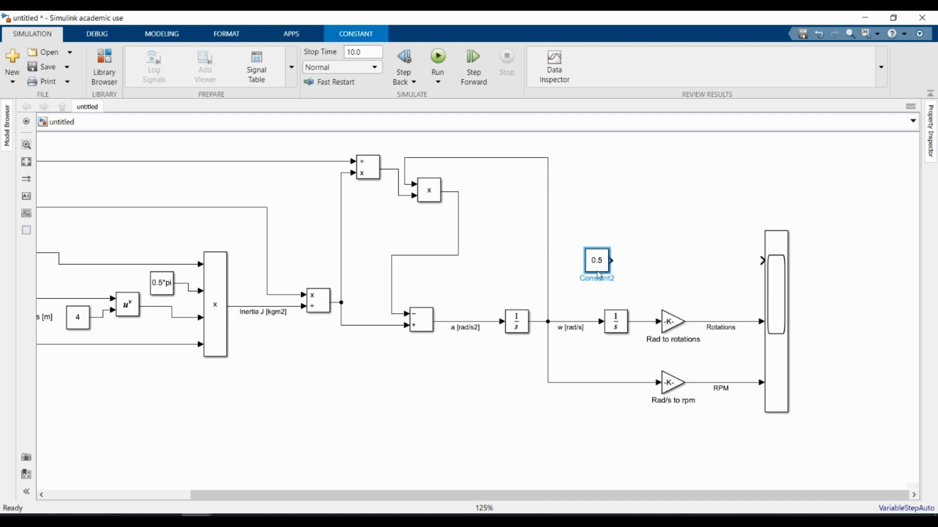
{"action": "left_click_drag", "start_coordinate": [603, 269], "coordinate": [582, 228]}
{"action": "left_click", "coordinate": [588, 264]}
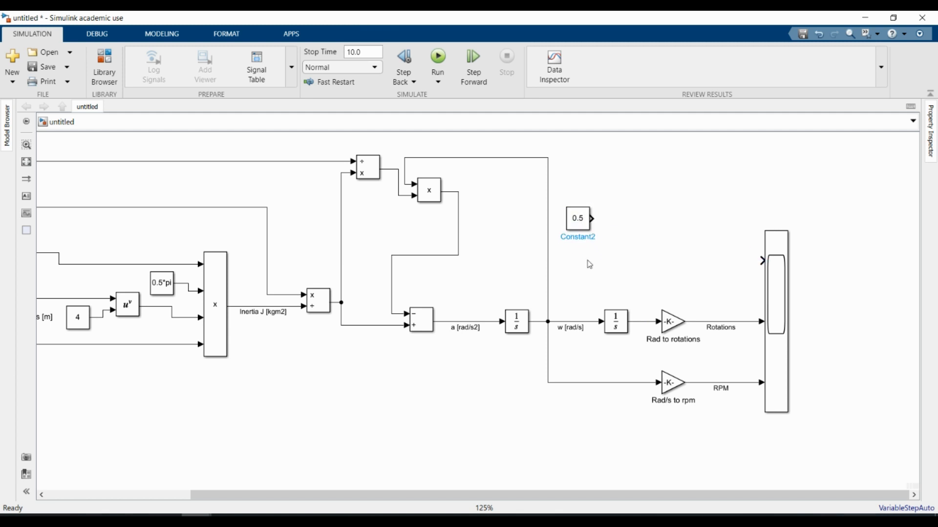
Add a Square block and align it directly below the 0.5 constant
{"action": "double_click", "coordinate": [588, 264]}
{"action": "type", "text": "sq"}
{"action": "left_click", "coordinate": [580, 276]}
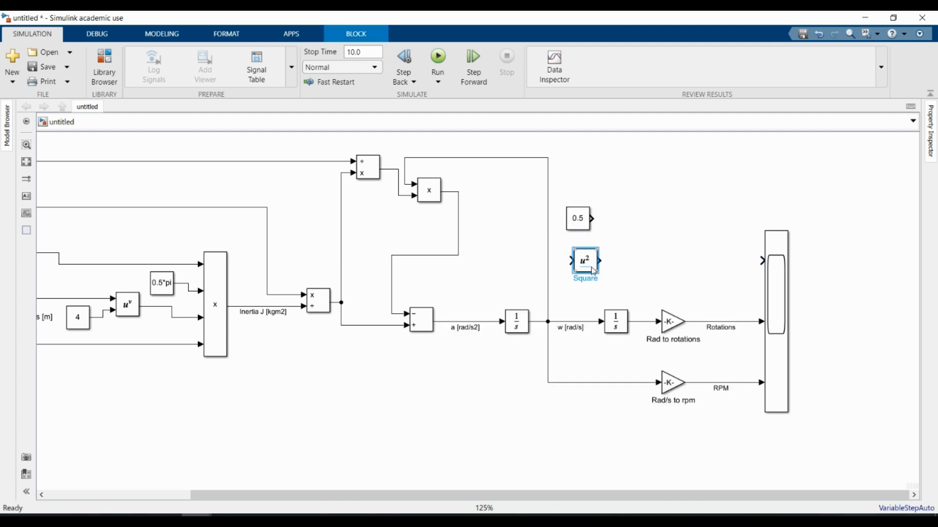
{"action": "left_click_drag", "start_coordinate": [586, 261], "coordinate": [580, 255]}
Add a Product block with 3 inputs beside the Square block and stretch it taller
{"action": "left_click", "coordinate": [634, 259]}
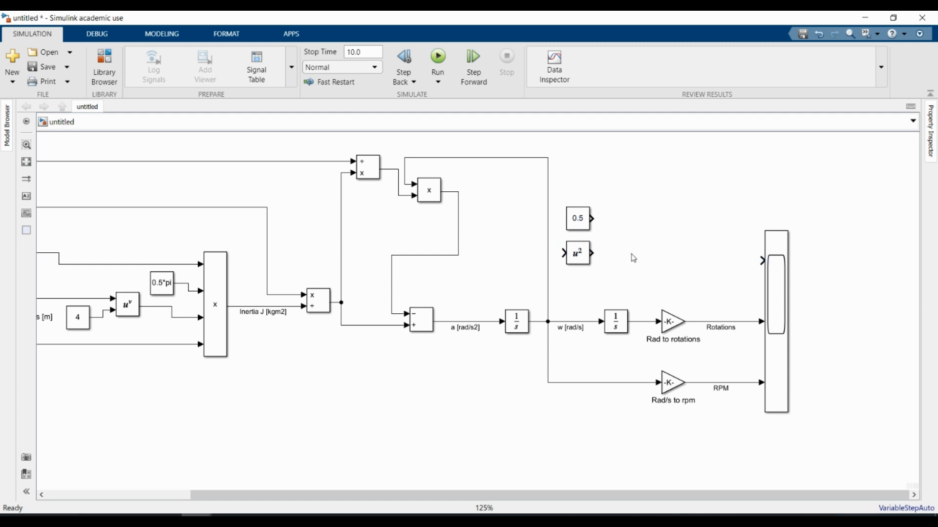
{"action": "double_click", "coordinate": [634, 259]}
{"action": "type", "text": "pr"}
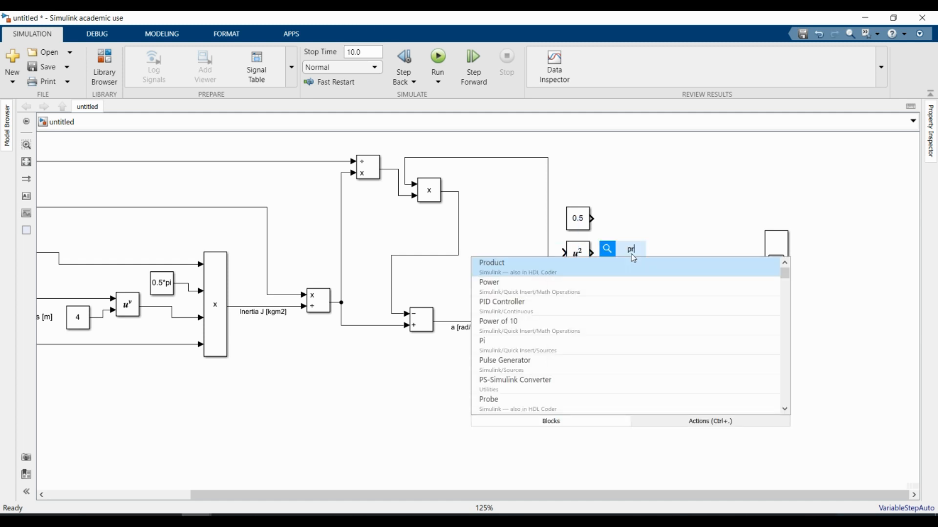
{"action": "key", "text": "Return"}
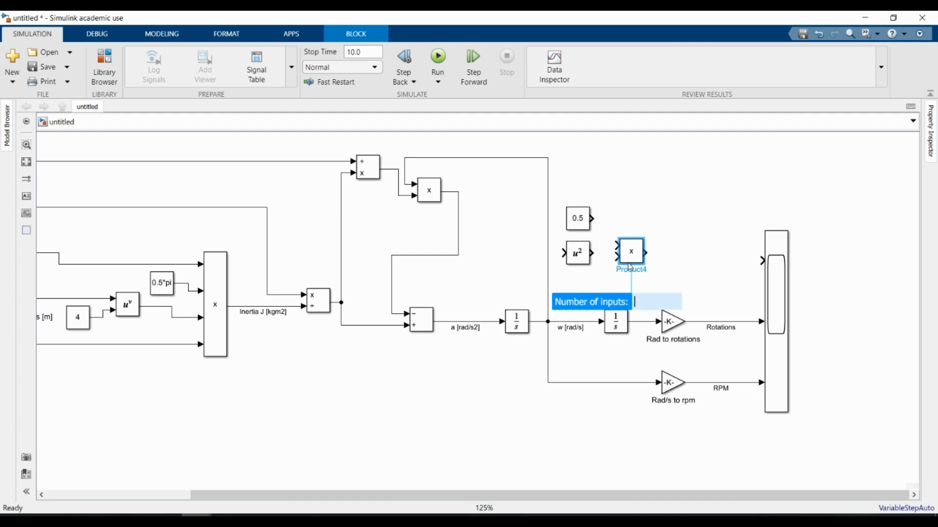
{"action": "type", "text": "3"}
{"action": "key", "text": "Return"}
{"action": "left_click_drag", "start_coordinate": [647, 237], "coordinate": [645, 207]}
{"action": "left_click_drag", "start_coordinate": [646, 272], "coordinate": [642, 293]}
Wire the 0.5 constant, the Square block fed by w [rad/s] and the Inertia J signal into the three-input Product block
{"action": "left_click_drag", "start_coordinate": [578, 221], "coordinate": [616, 222]}
{"action": "left_click_drag", "start_coordinate": [595, 255], "coordinate": [616, 254]}
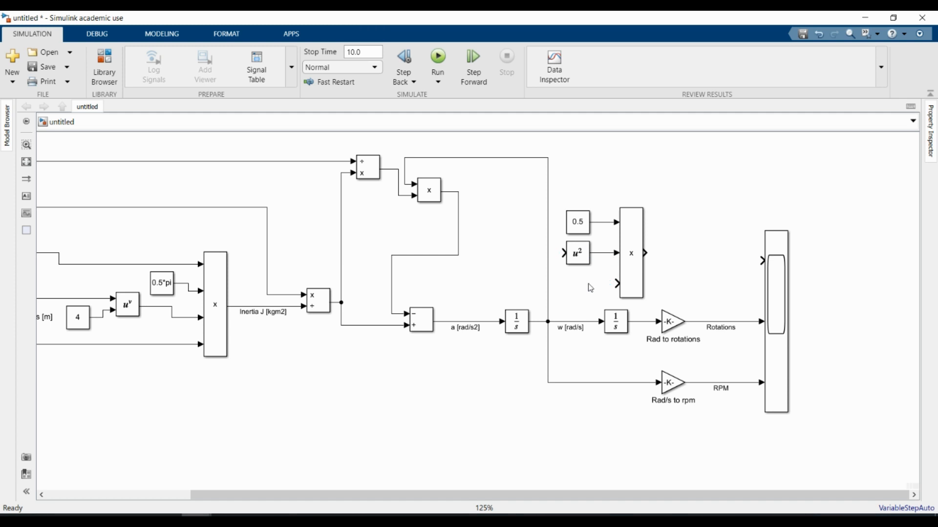
{"action": "scroll", "coordinate": [678, 225], "scroll_direction": "down", "scroll_amount": 1}
{"action": "scroll", "coordinate": [580, 274], "scroll_direction": "up", "scroll_amount": 1}
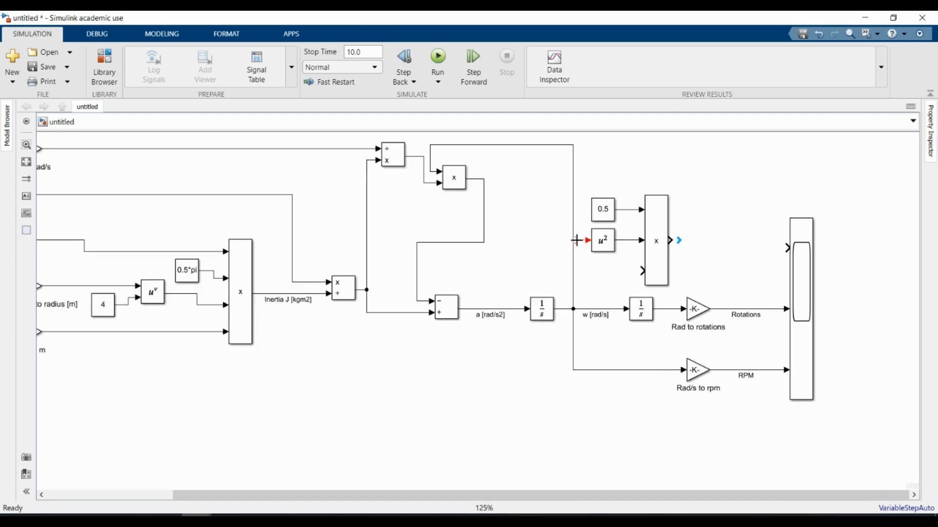
{"action": "left_click_drag", "start_coordinate": [576, 240], "coordinate": [575, 241]}
{"action": "scroll", "coordinate": [639, 271], "scroll_direction": "down", "scroll_amount": 1}
{"action": "left_click_drag", "start_coordinate": [640, 271], "coordinate": [382, 288]}
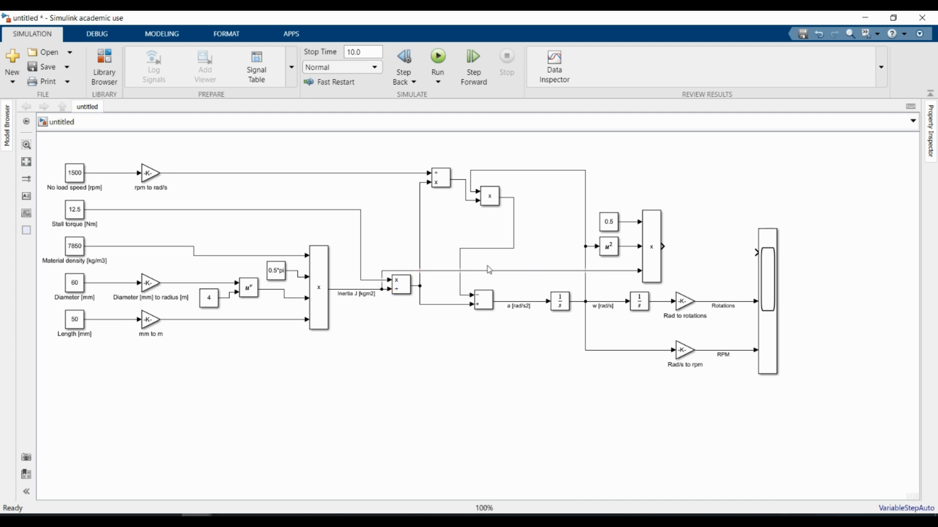
Connect the three-input Product's output to the Scope's free input and label the signal Kinetic energy [J]
{"action": "left_click_drag", "start_coordinate": [664, 247], "coordinate": [757, 252]}
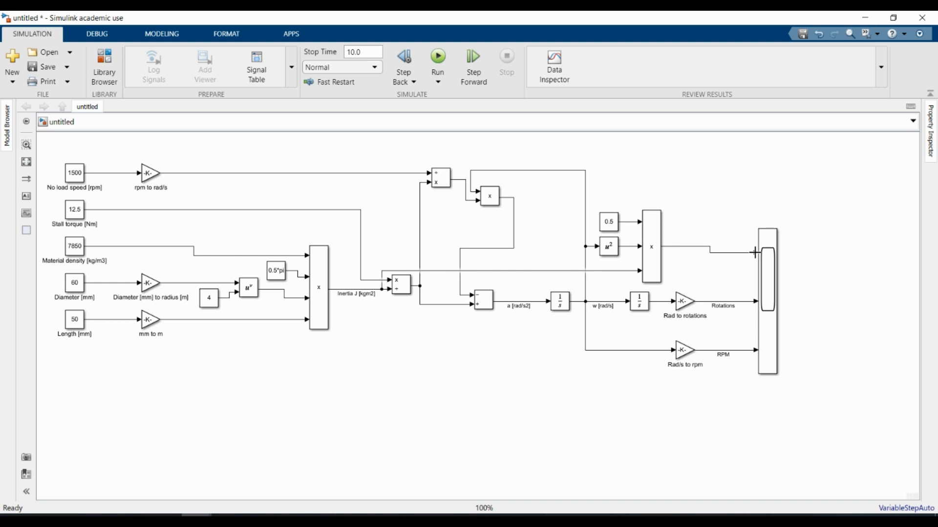
{"action": "left_click", "coordinate": [707, 251]}
{"action": "type", "text": "Kin"}
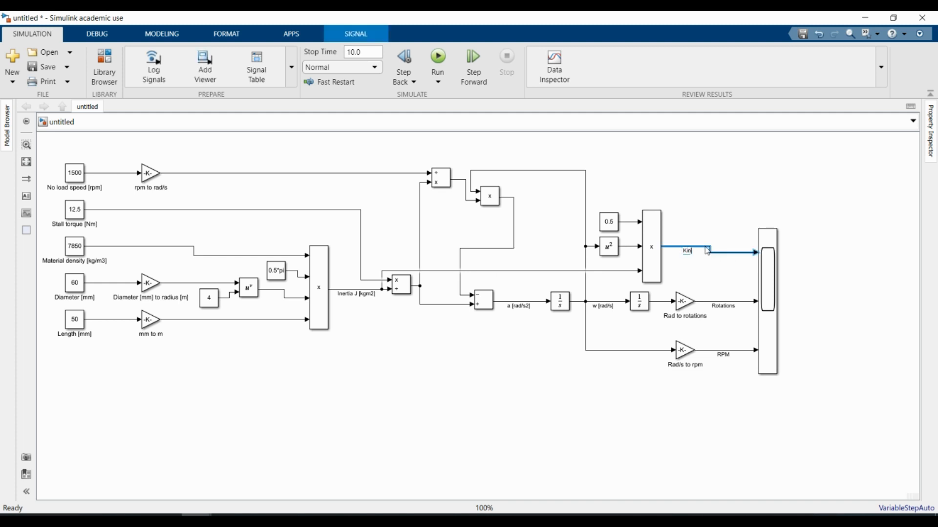
{"action": "type", "text": "etic energy [J]"}
{"action": "left_click", "coordinate": [718, 266]}
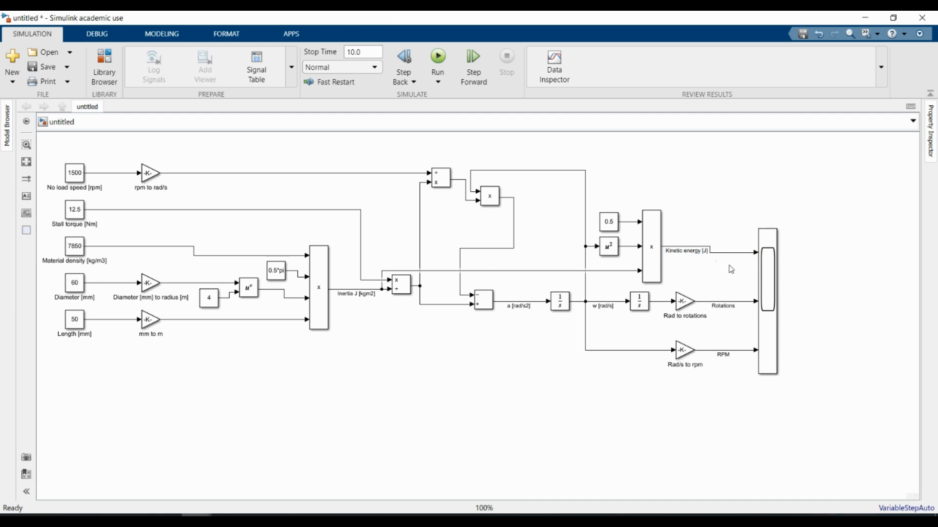
Add an If block in the empty space below the w [rad/s] signal
{"action": "double_click", "coordinate": [548, 371]}
{"action": "type", "text": "if"}
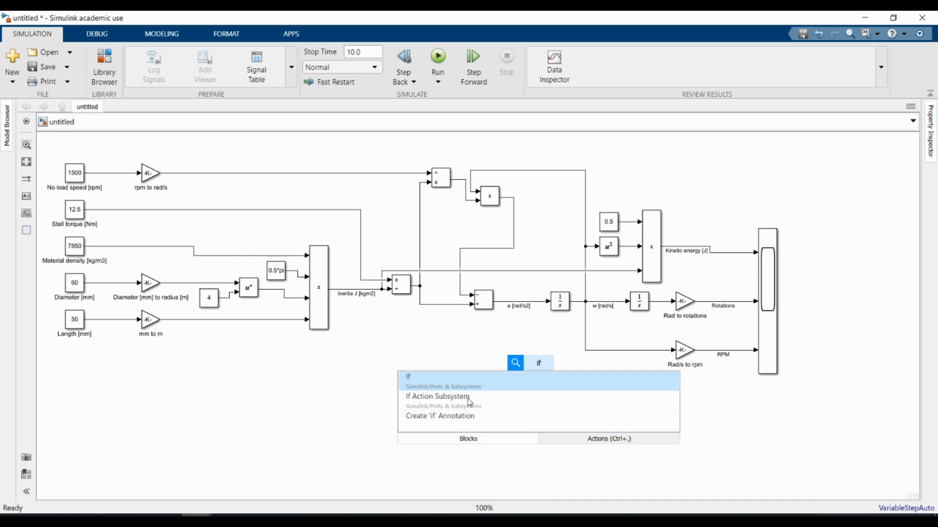
{"action": "key", "text": "Return"}
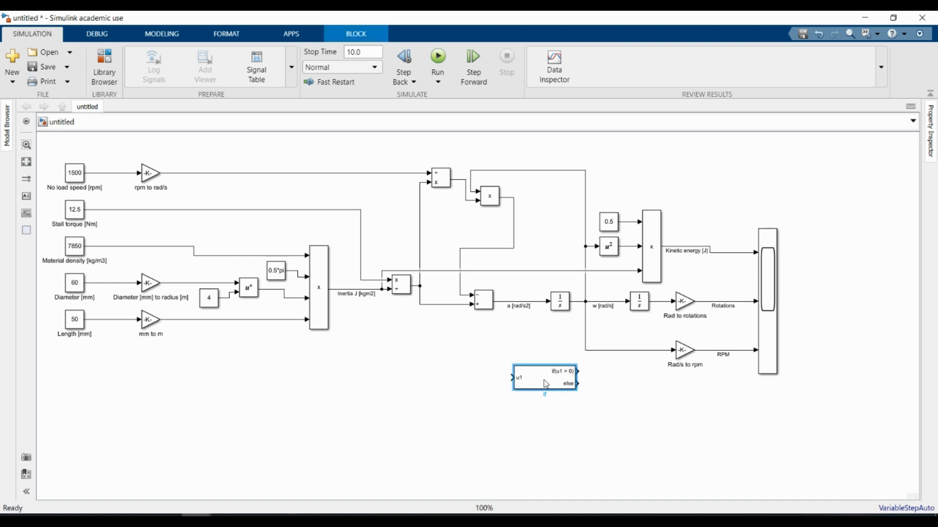
{"action": "left_click_drag", "start_coordinate": [545, 381], "coordinate": [575, 390]}
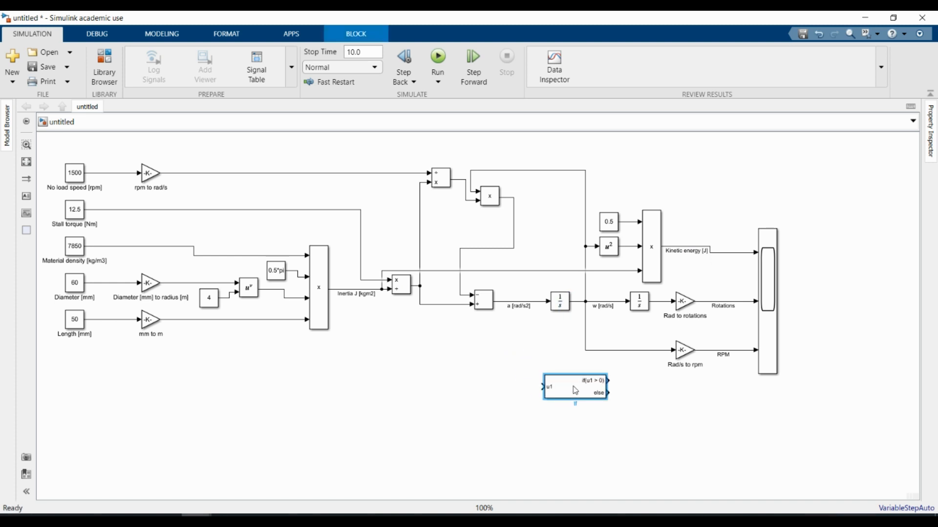
Set the If expression to u1 >= 0.5, disable the else condition, and feed the block from the Rotations signal
{"action": "double_click", "coordinate": [575, 390]}
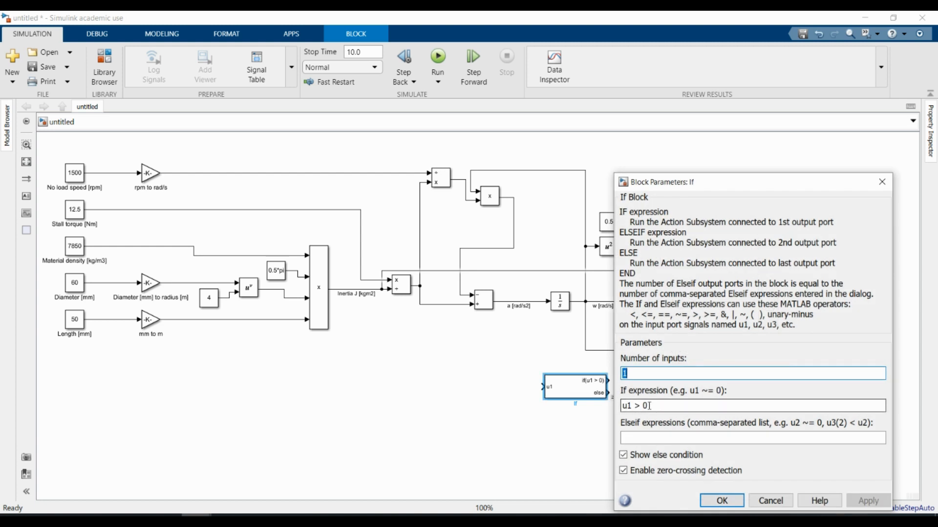
{"action": "triple_click", "coordinate": [640, 405]}
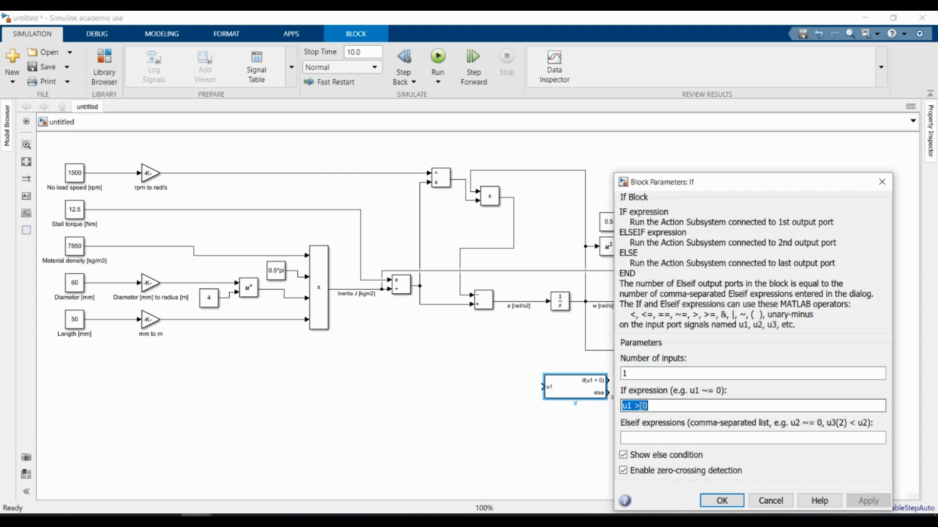
{"action": "left_click", "coordinate": [640, 405]}
{"action": "type", "text": "="}
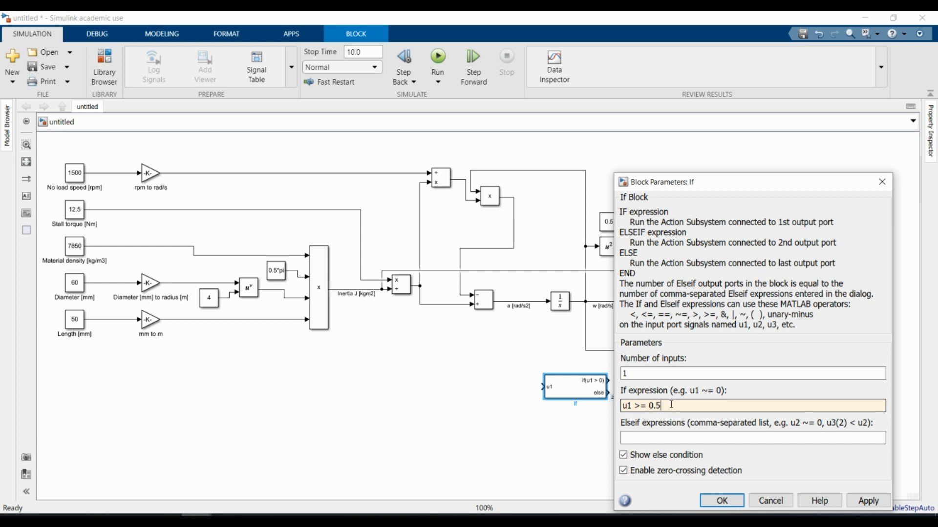
{"action": "left_click", "coordinate": [624, 455]}
{"action": "left_click", "coordinate": [726, 500]}
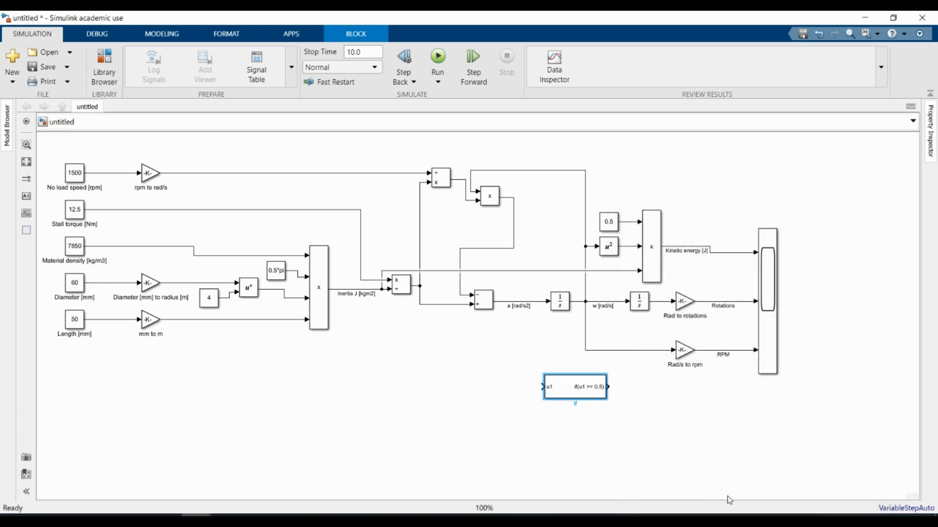
{"action": "mouse_move", "coordinate": [543, 387]}
{"action": "left_mouse_down"}
{"action": "mouse_move", "coordinate": [611, 344]}
{"action": "mouse_move", "coordinate": [740, 302]}
{"action": "left_mouse_up"}
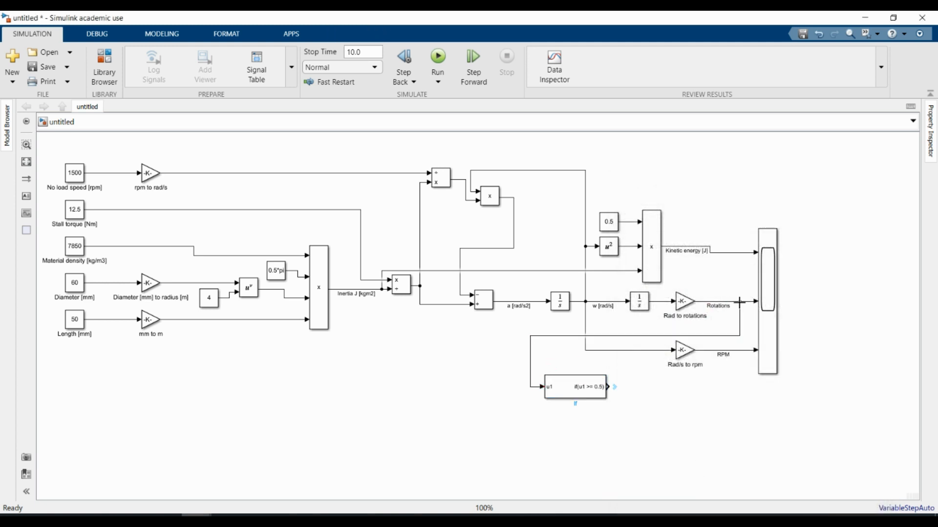
Add an If Action Subsystem beneath the If block and connect the If output to its action port
{"action": "double_click", "coordinate": [630, 437]}
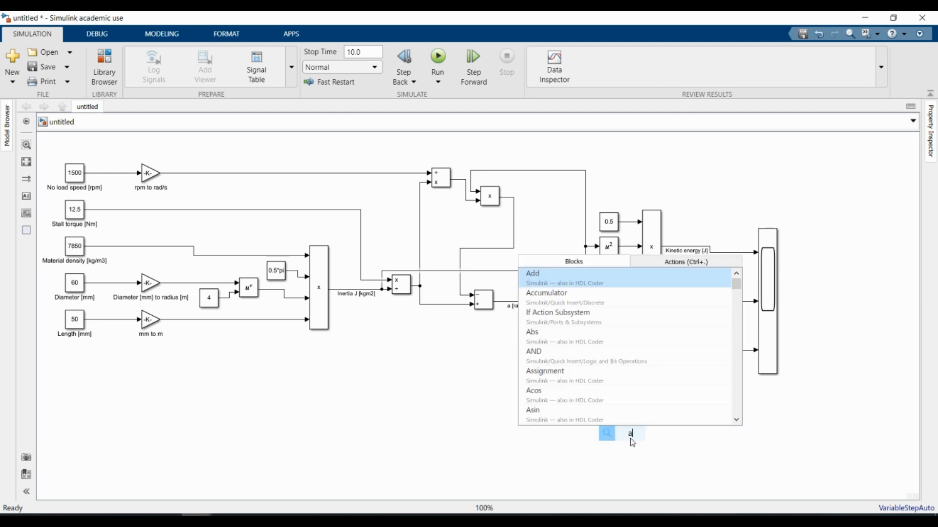
{"action": "type", "text": "ac"}
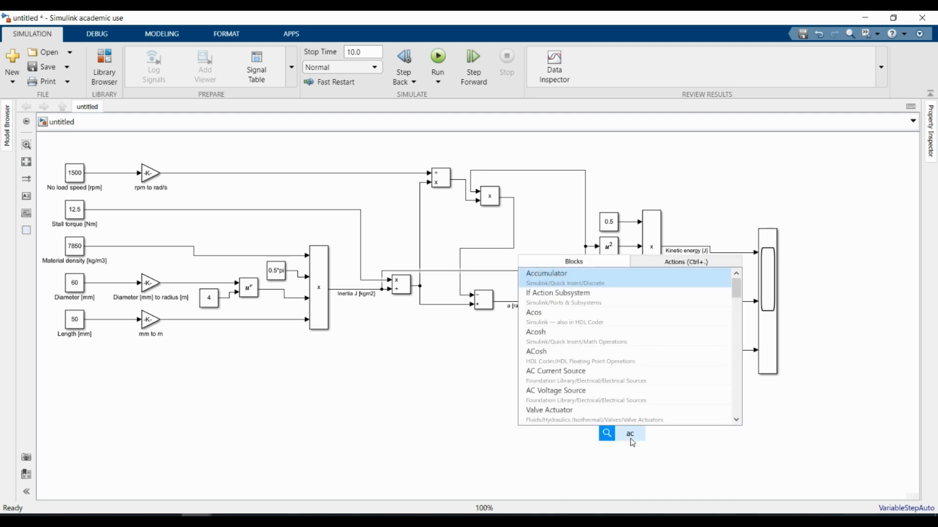
{"action": "left_click", "coordinate": [581, 301]}
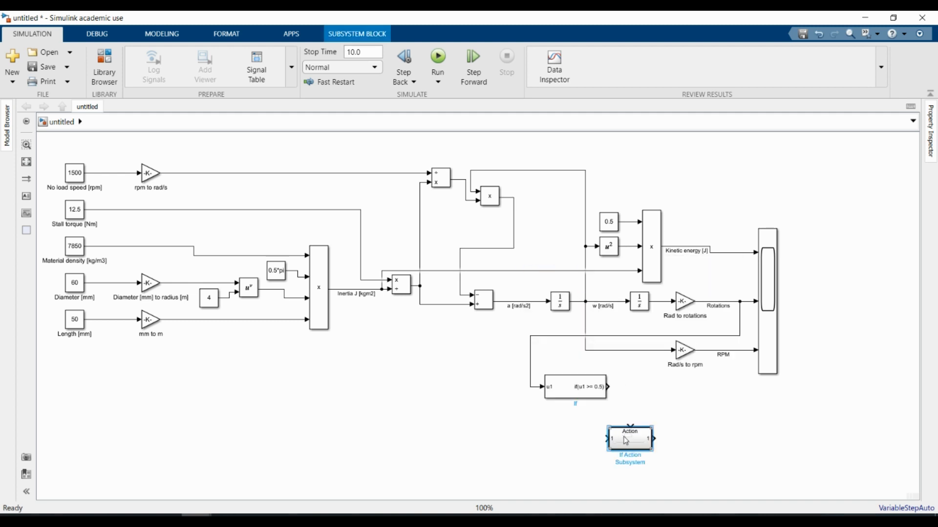
{"action": "left_click_drag", "start_coordinate": [627, 442], "coordinate": [636, 424]}
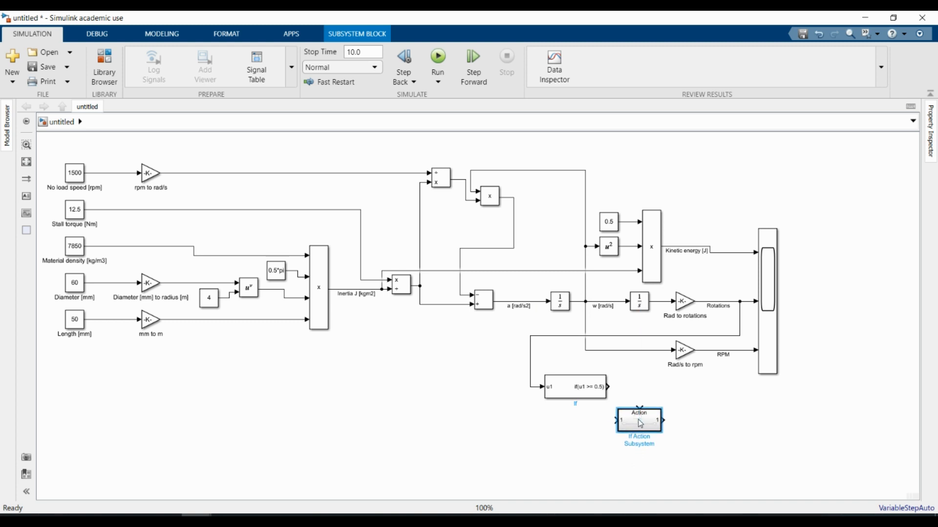
{"action": "left_click_drag", "start_coordinate": [609, 386], "coordinate": [639, 407]}
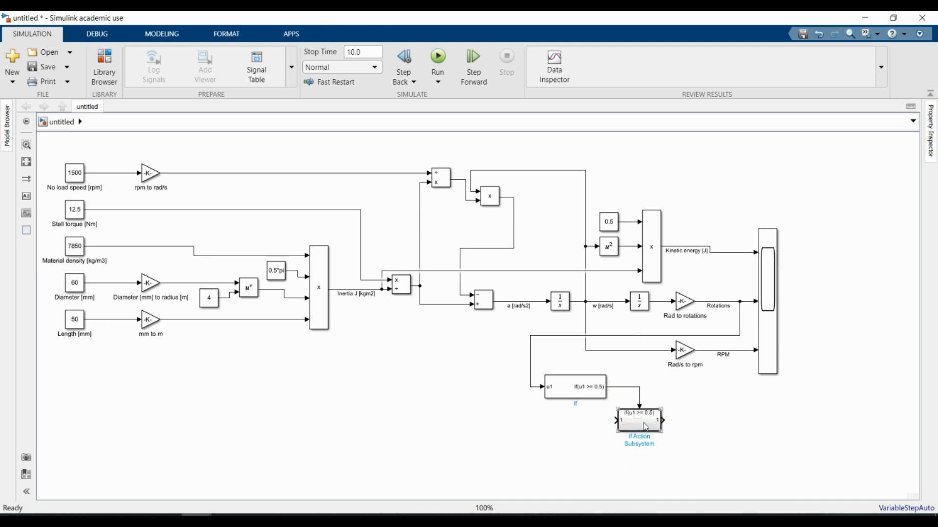
{"action": "left_click", "coordinate": [644, 422]}
Add a Stop Simulation block beside the If Action Subsystem and connect it to the subsystem's output
{"action": "double_click", "coordinate": [713, 433]}
{"action": "type", "text": "stop"}
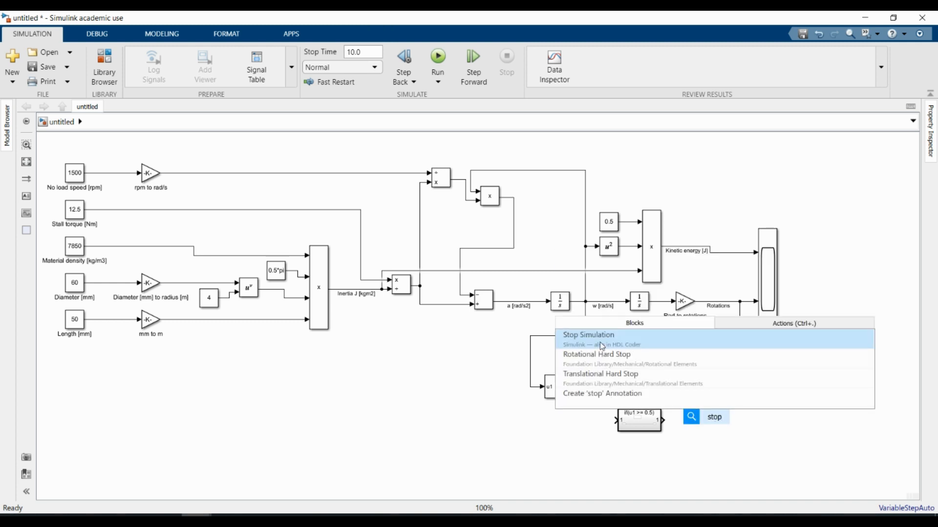
{"action": "left_click", "coordinate": [603, 347]}
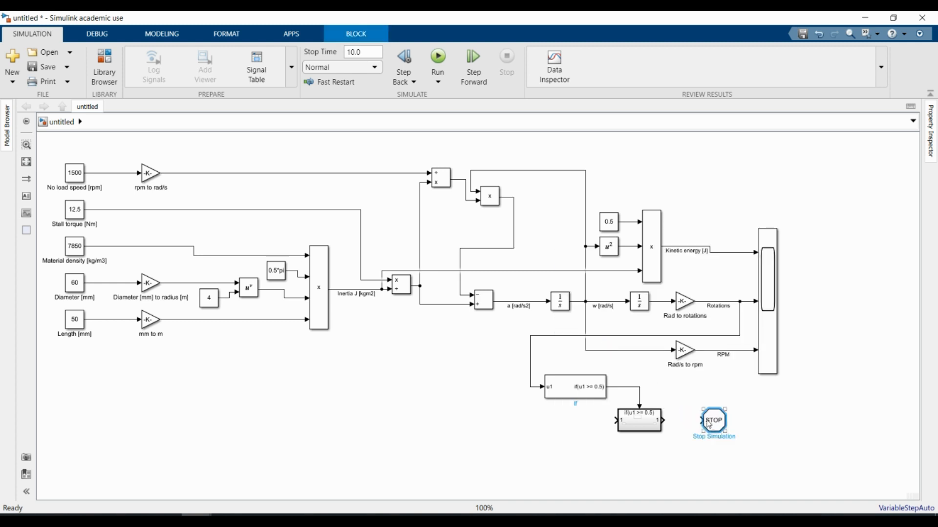
{"action": "left_click_drag", "start_coordinate": [702, 421], "coordinate": [666, 421]}
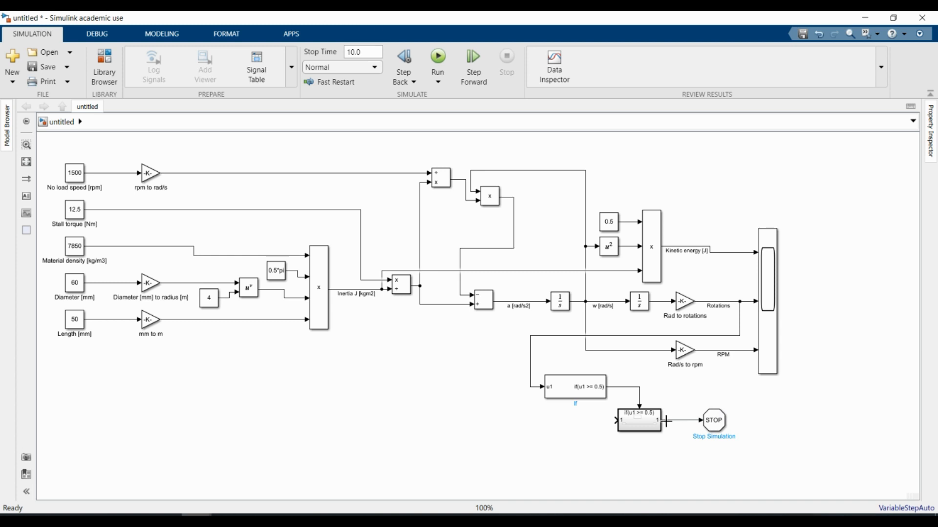
{"action": "double_click", "coordinate": [713, 423]}
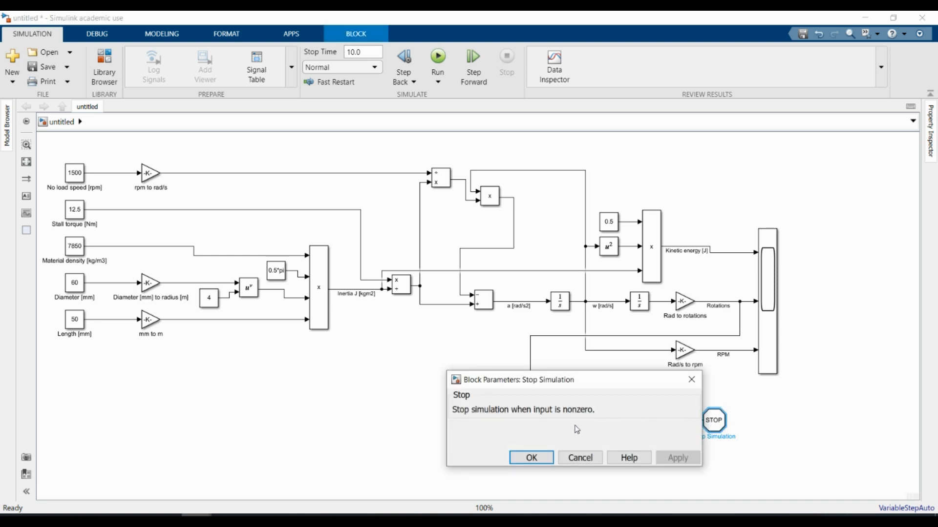
{"action": "left_click", "coordinate": [531, 457]}
Add a Constant block with value 1 beneath the If block and wire it into the If Action Subsystem's input
{"action": "left_click", "coordinate": [538, 432]}
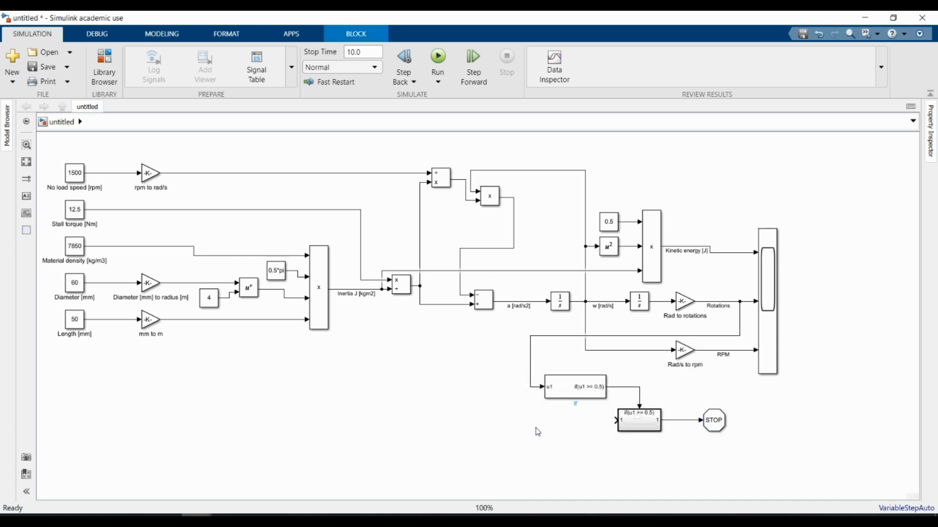
{"action": "type", "text": "con"}
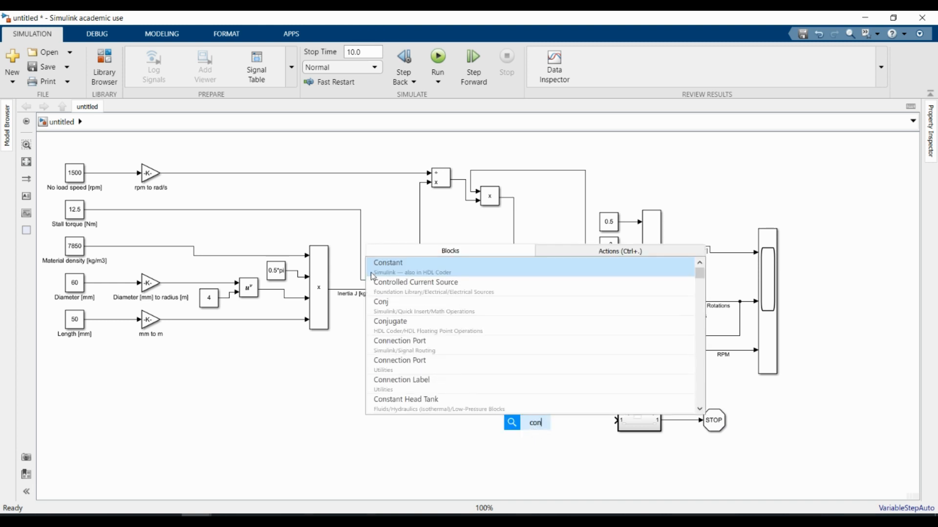
{"action": "left_click", "coordinate": [381, 269]}
{"action": "left_click_drag", "start_coordinate": [540, 429], "coordinate": [579, 424]}
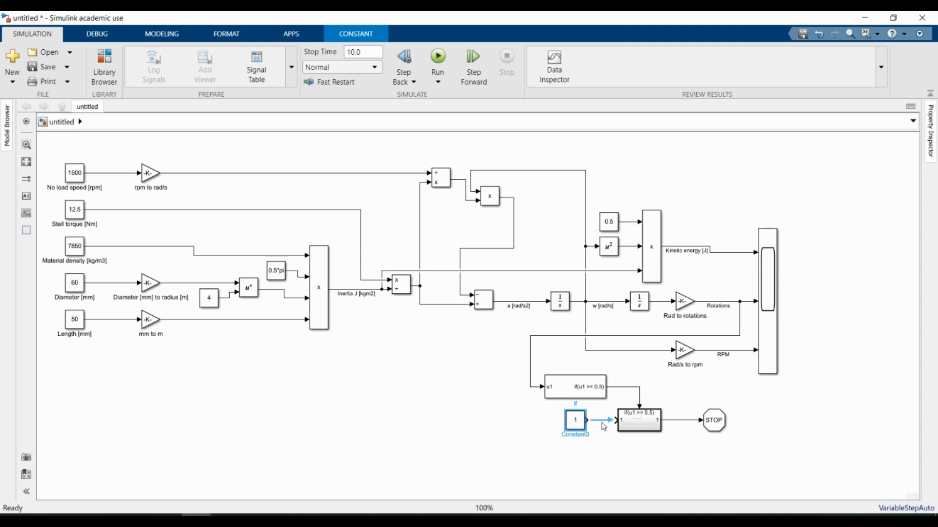
{"action": "left_click", "coordinate": [603, 421]}
{"action": "left_click", "coordinate": [616, 463]}
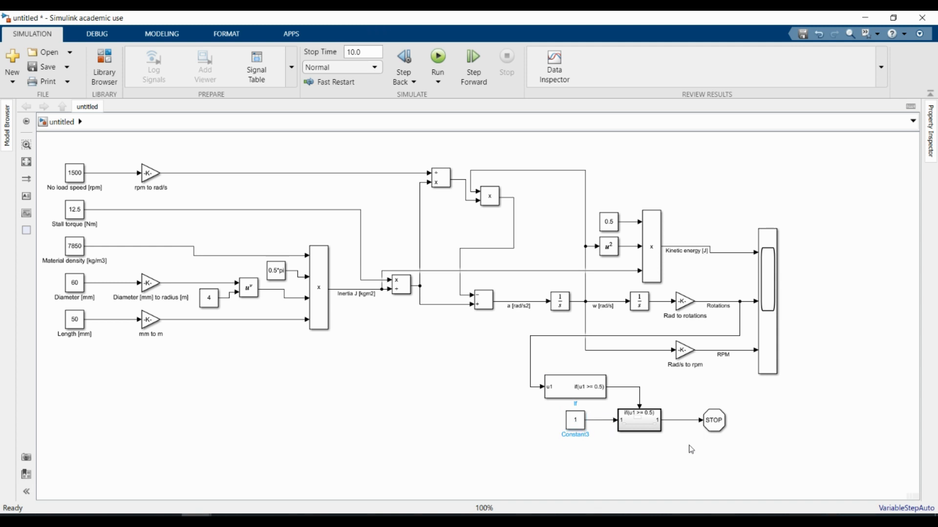
Check the Length [mm] constant's parameters and open the Scope window
{"action": "double_click", "coordinate": [139, 326]}
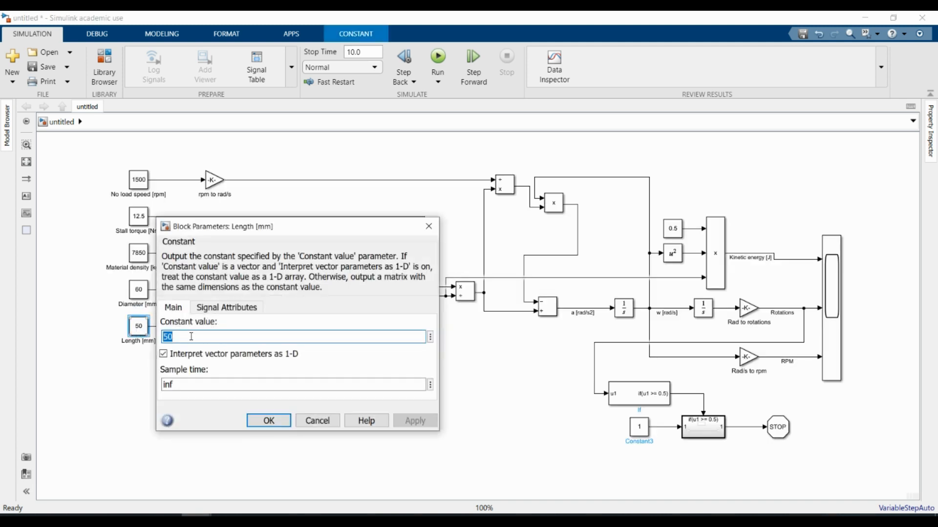
{"action": "left_click", "coordinate": [268, 420]}
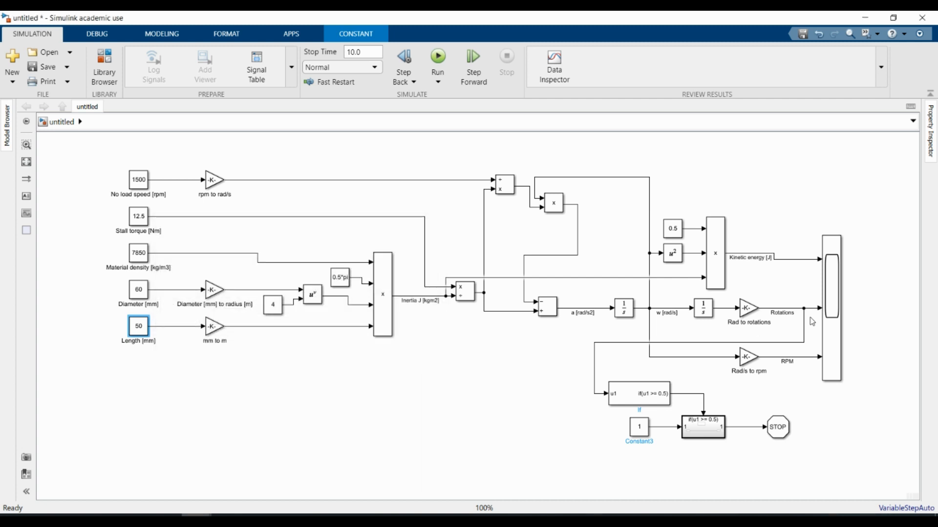
{"action": "left_click", "coordinate": [836, 314]}
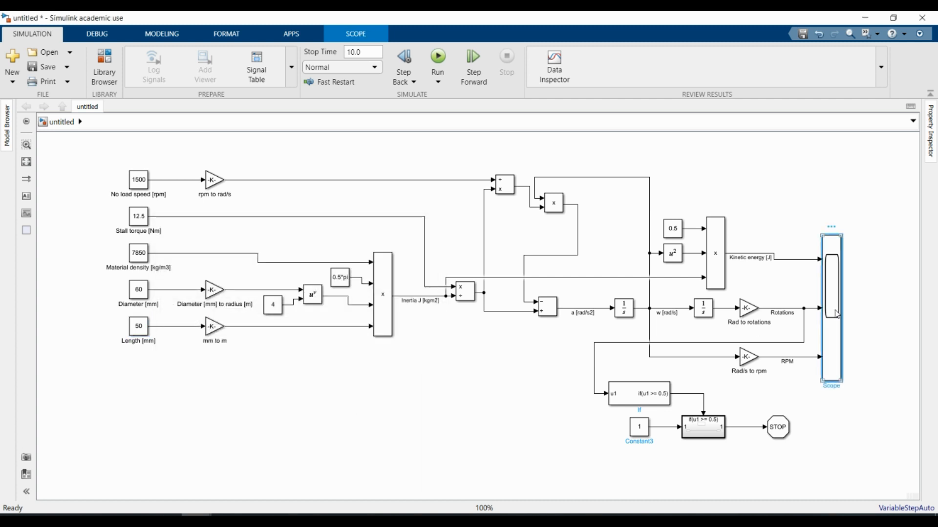
{"action": "double_click", "coordinate": [836, 315]}
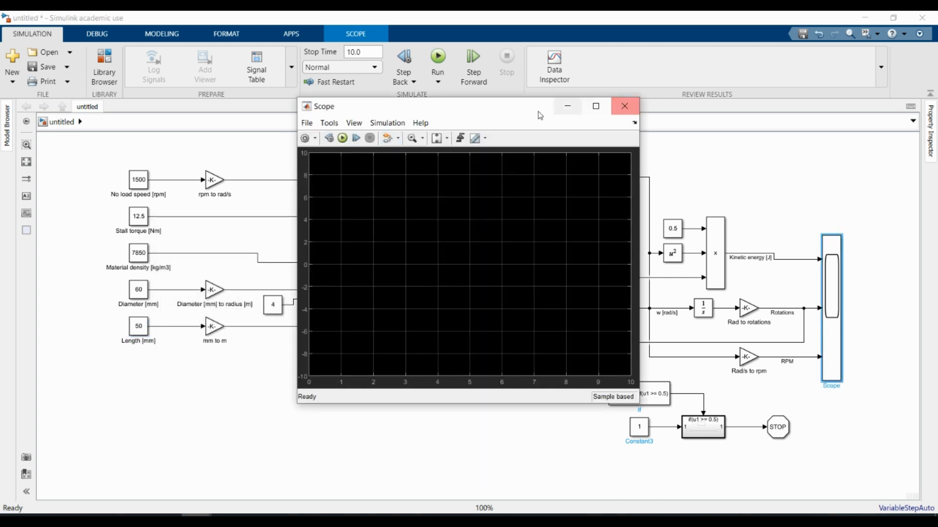
{"action": "left_click_drag", "start_coordinate": [515, 114], "coordinate": [538, 145]}
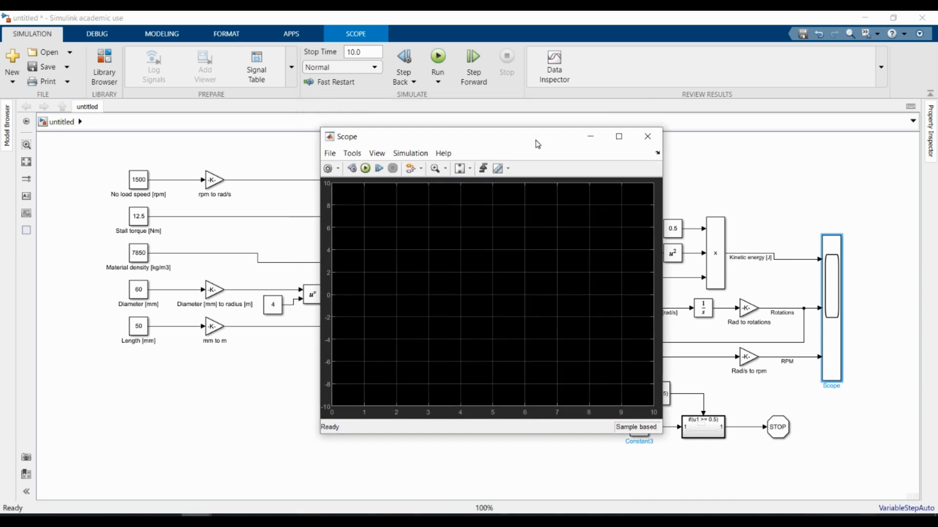
Set the simulation stop time to 1 and run the model
{"action": "left_click", "coordinate": [362, 52]}
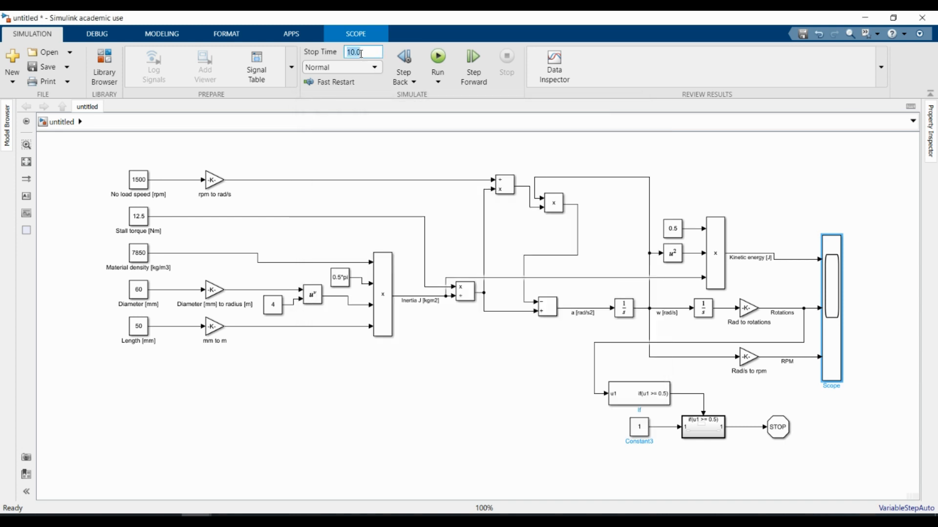
{"action": "type", "text": "1"}
{"action": "left_click", "coordinate": [438, 57]}
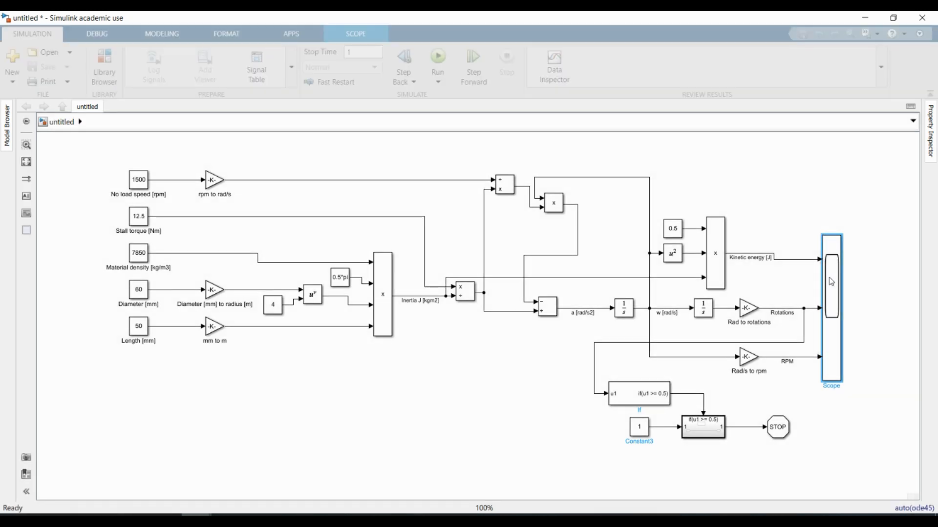
View the simulation results in a maximized Scope with both axes scaled to fit the plotted signals
{"action": "double_click", "coordinate": [831, 281]}
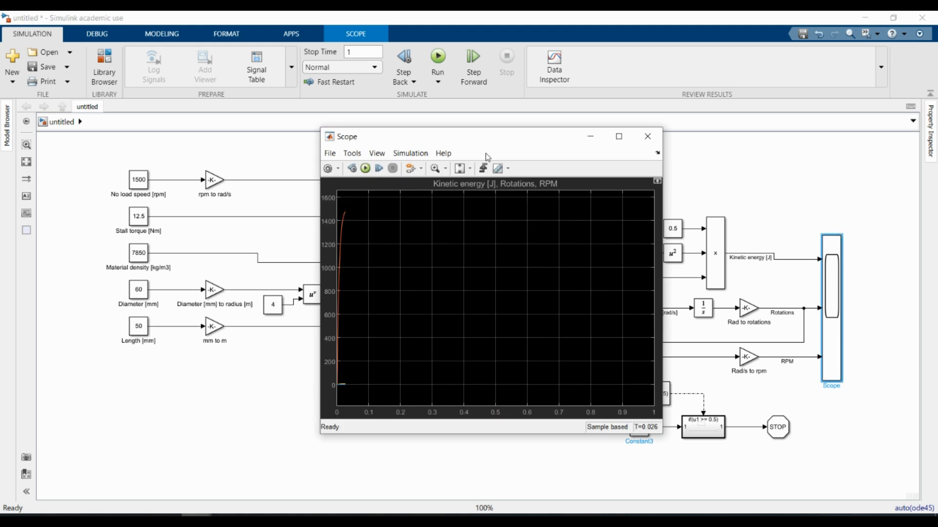
{"action": "left_click", "coordinate": [619, 136]}
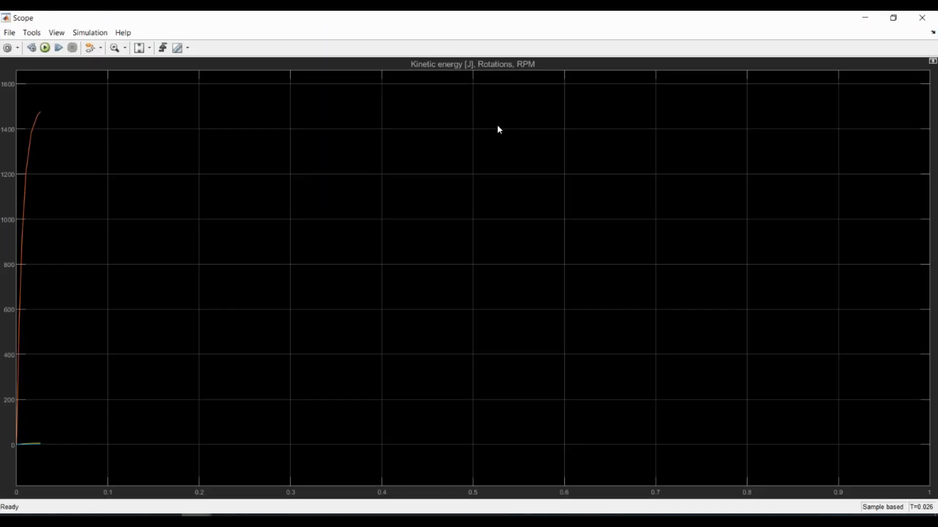
{"action": "left_click", "coordinate": [150, 49]}
{"action": "left_click", "coordinate": [140, 77]}
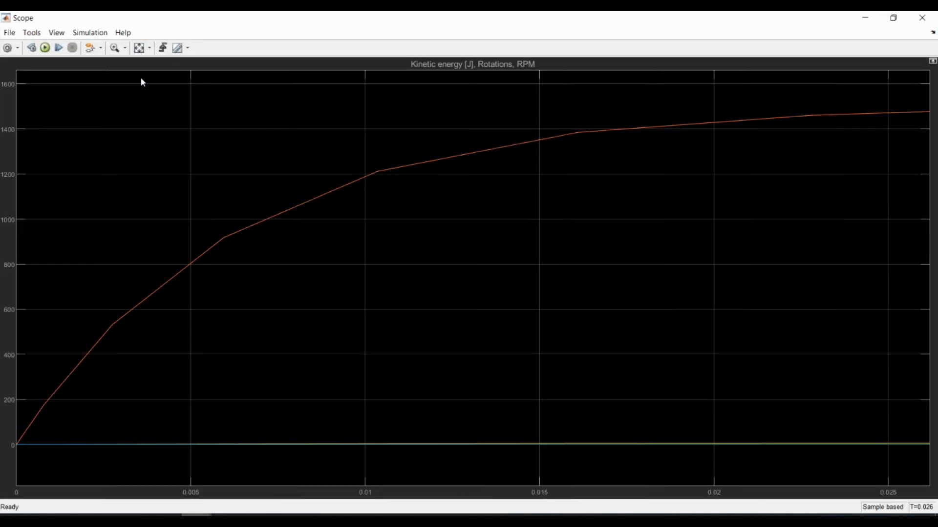
Activate vertical zoom in the Scope and show the legend for the plotted signals
{"action": "left_click", "coordinate": [125, 47]}
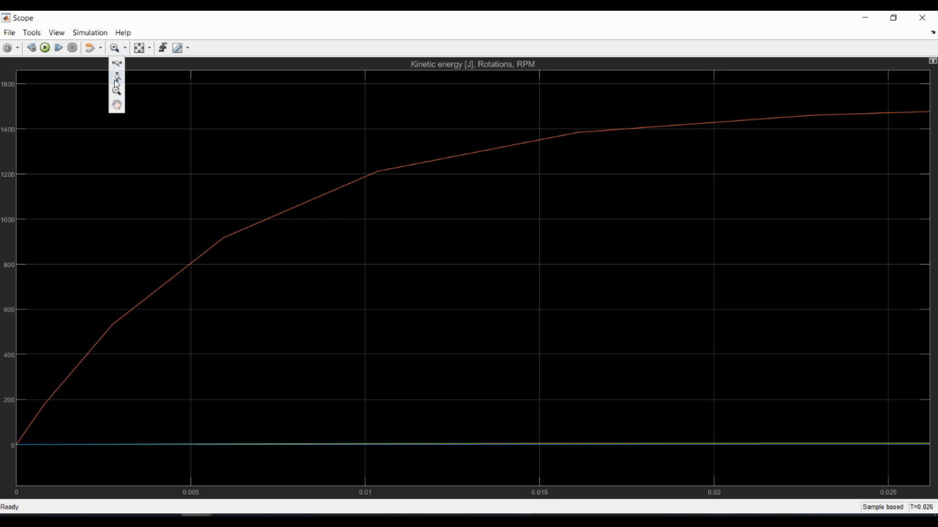
{"action": "left_click", "coordinate": [117, 82]}
{"action": "left_click", "coordinate": [56, 32]}
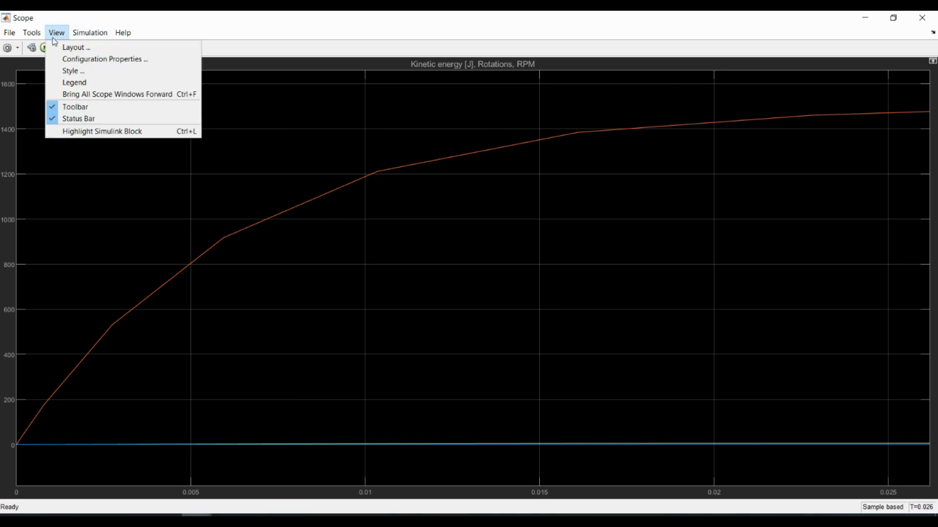
{"action": "left_click", "coordinate": [70, 84]}
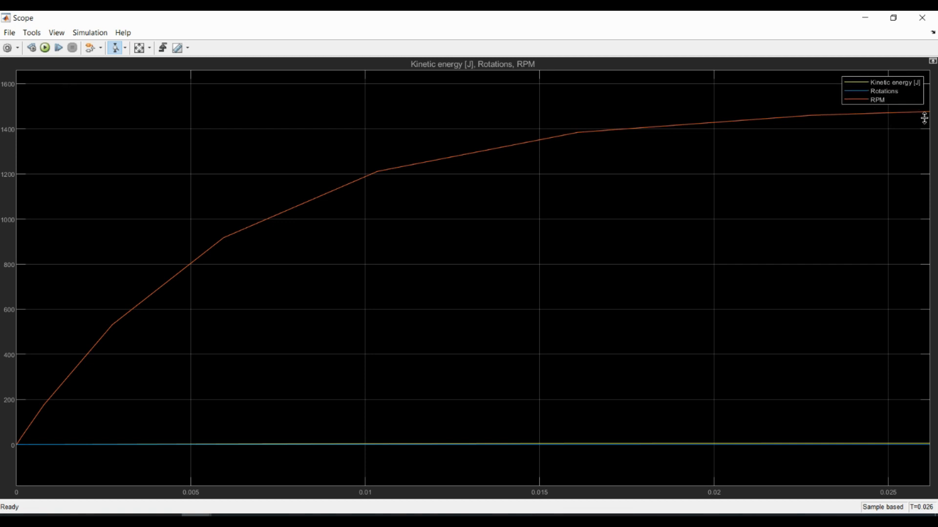
Examine the final RPM and kinetic energy values on the Scope curves for the current length, then close the Scope
{"action": "left_click_drag", "start_coordinate": [925, 118], "coordinate": [922, 106]}
{"action": "left_click_drag", "start_coordinate": [925, 447], "coordinate": [926, 438]}
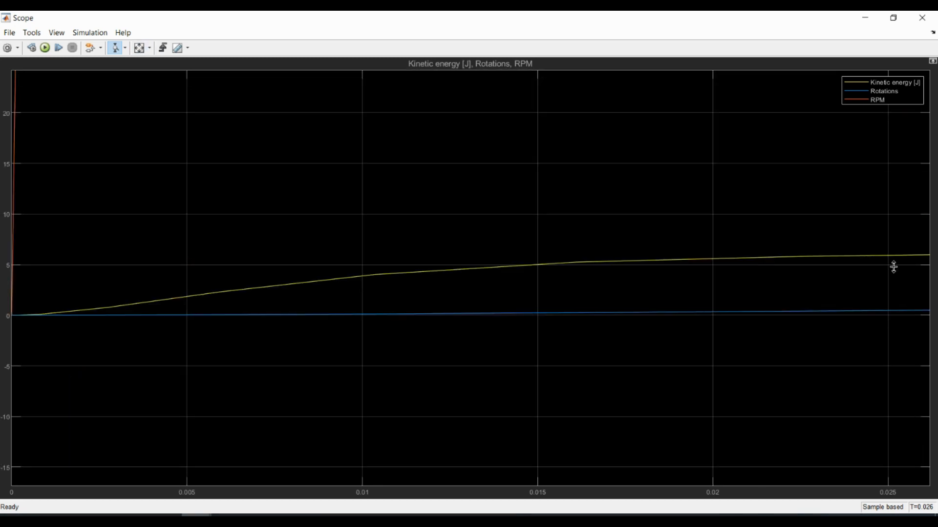
{"action": "left_click_drag", "start_coordinate": [921, 262], "coordinate": [922, 248]}
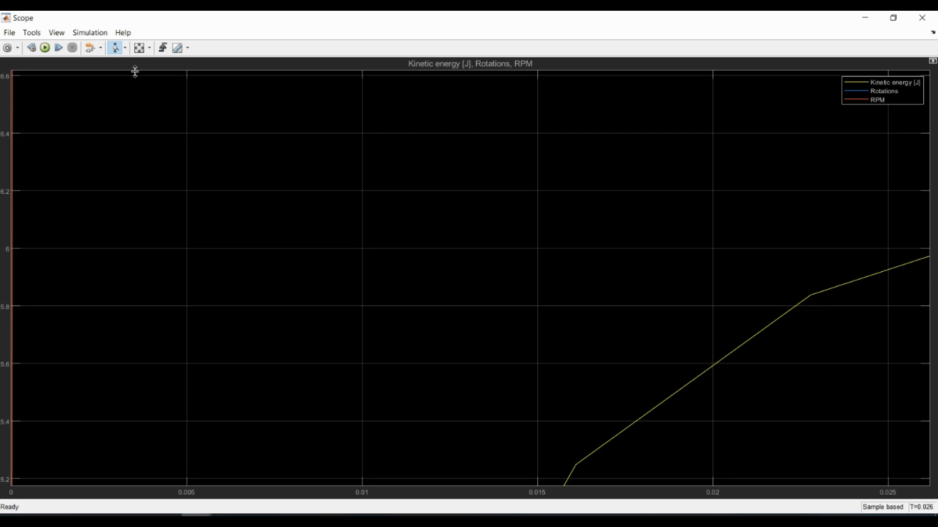
{"action": "left_click", "coordinate": [140, 48]}
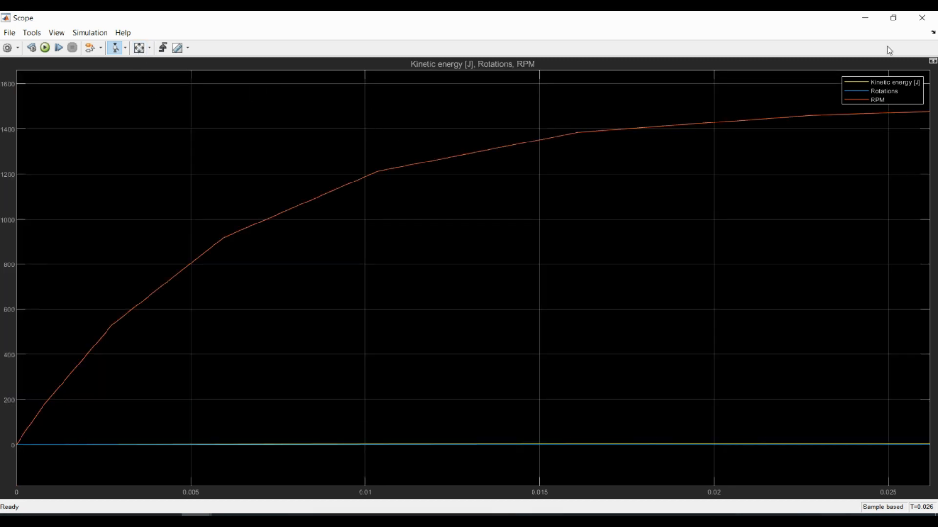
{"action": "left_click", "coordinate": [918, 20]}
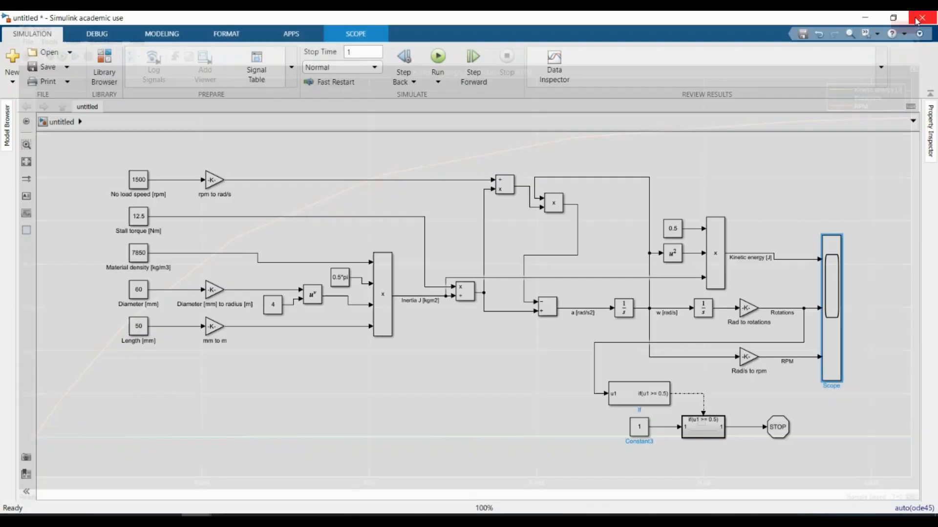
Set the Length [mm] constant to 30 and rerun the simulation with the results plotted in the Scope
{"action": "left_click", "coordinate": [140, 326]}
{"action": "double_click", "coordinate": [139, 326]}
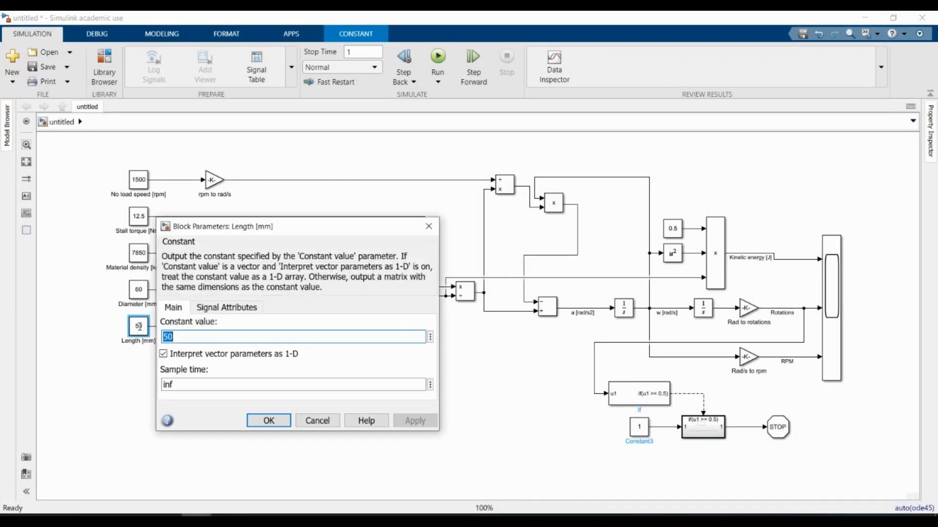
{"action": "type", "text": "30"}
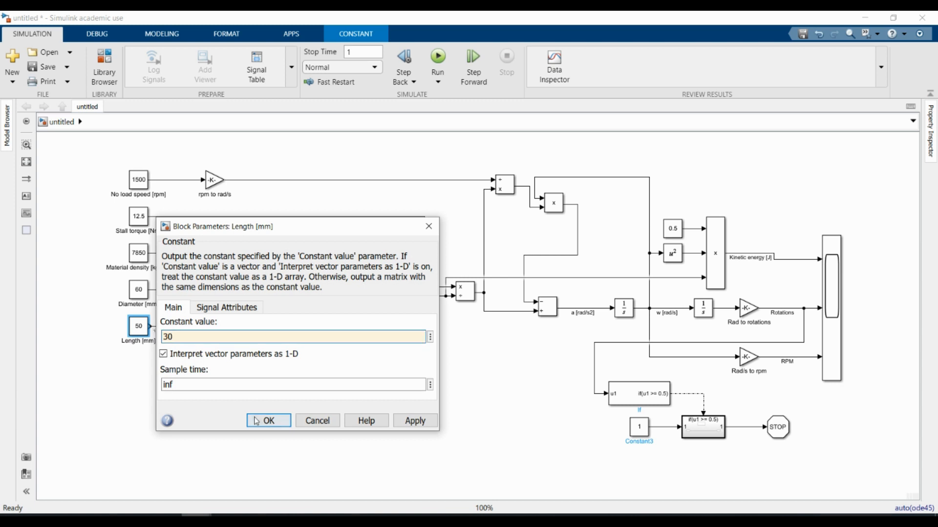
{"action": "left_click", "coordinate": [268, 420]}
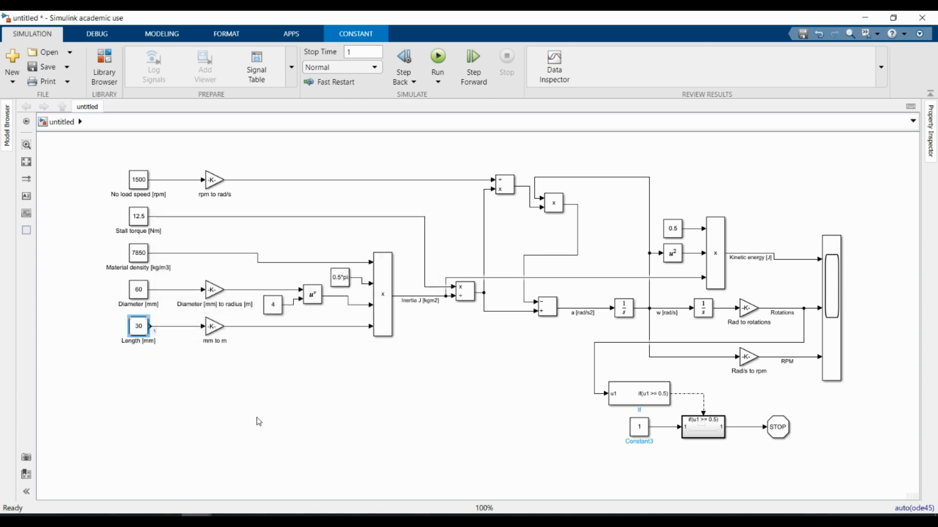
{"action": "double_click", "coordinate": [830, 315]}
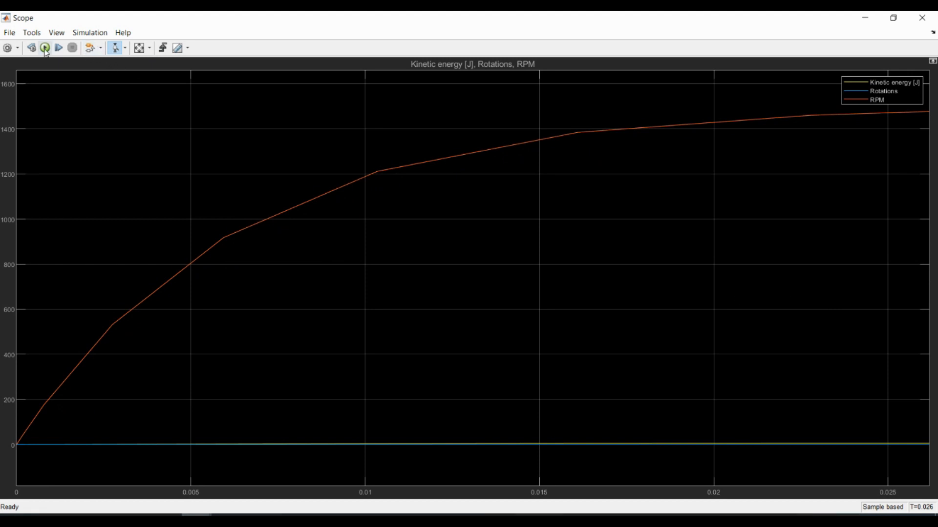
{"action": "left_click", "coordinate": [45, 49]}
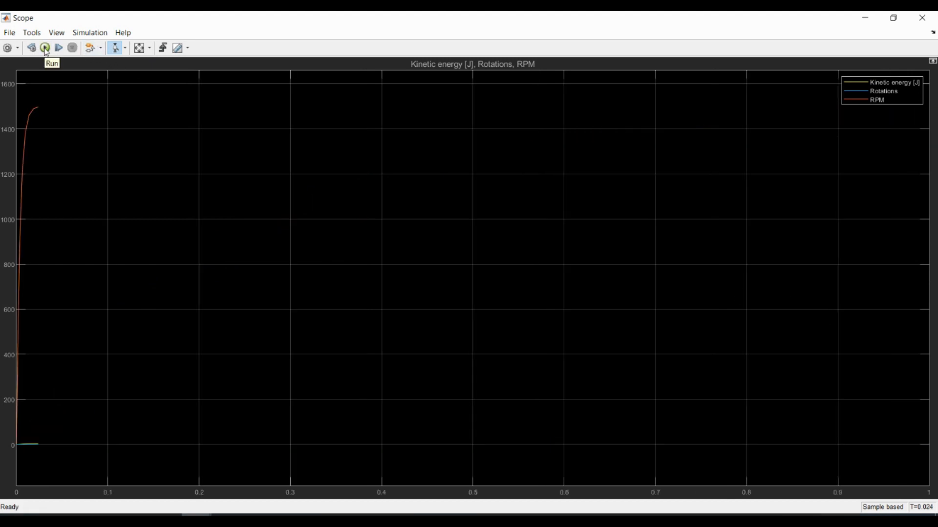
{"action": "left_click", "coordinate": [139, 48]}
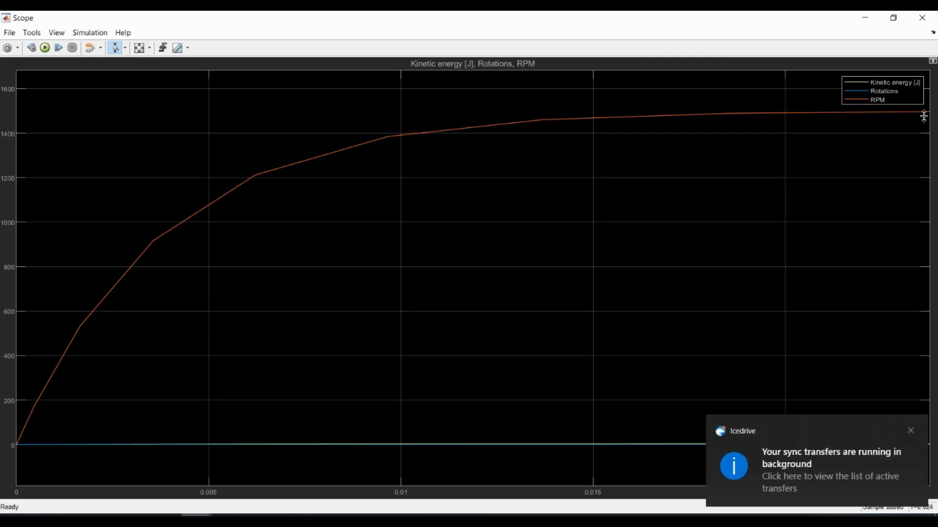
Examine the ends of the RPM and kinetic energy curves for the 30 mm length, then close the Scope
{"action": "left_click_drag", "start_coordinate": [923, 115], "coordinate": [925, 107]}
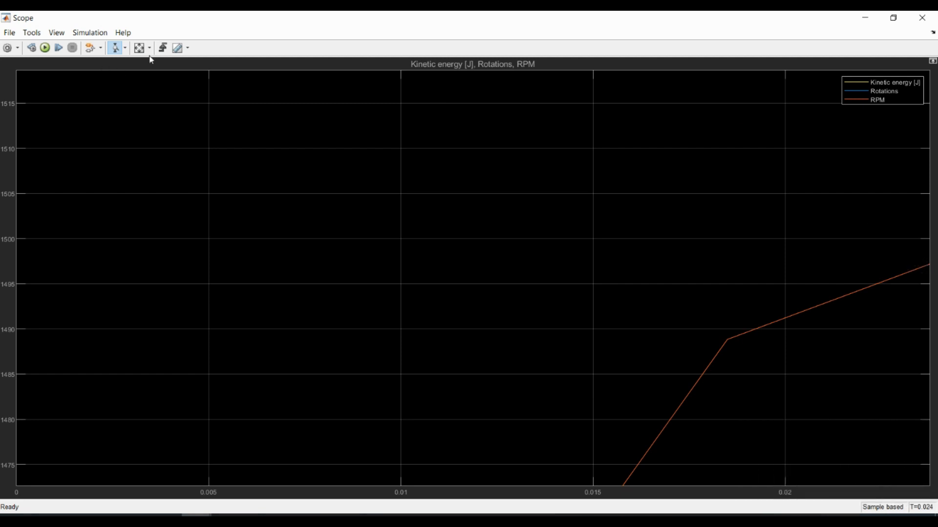
{"action": "left_click", "coordinate": [139, 48]}
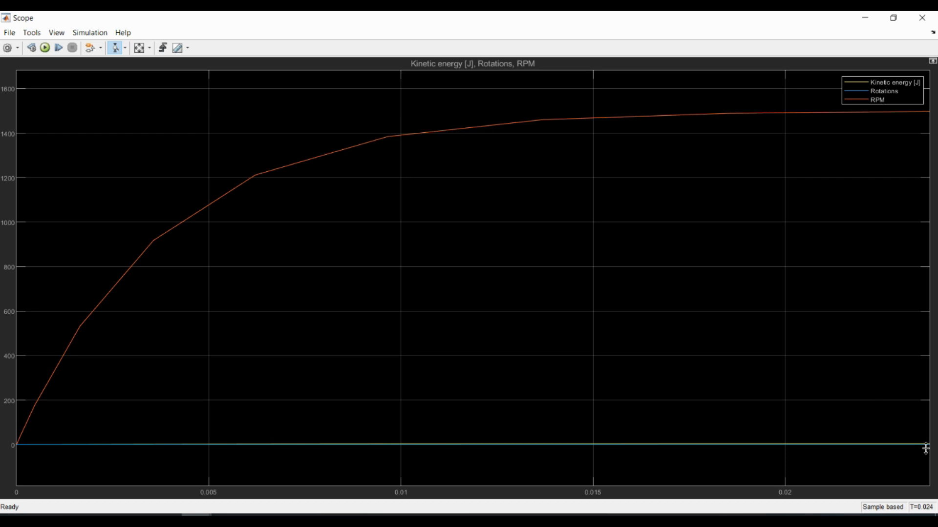
{"action": "left_click_drag", "start_coordinate": [925, 449], "coordinate": [926, 440]}
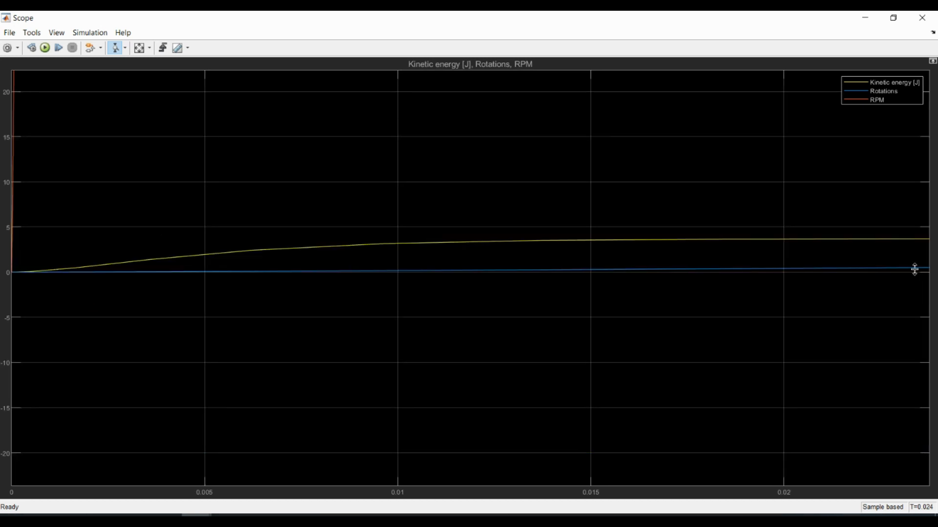
{"action": "left_click_drag", "start_coordinate": [922, 247], "coordinate": [924, 233]}
{"action": "right_click", "coordinate": [920, 243]}
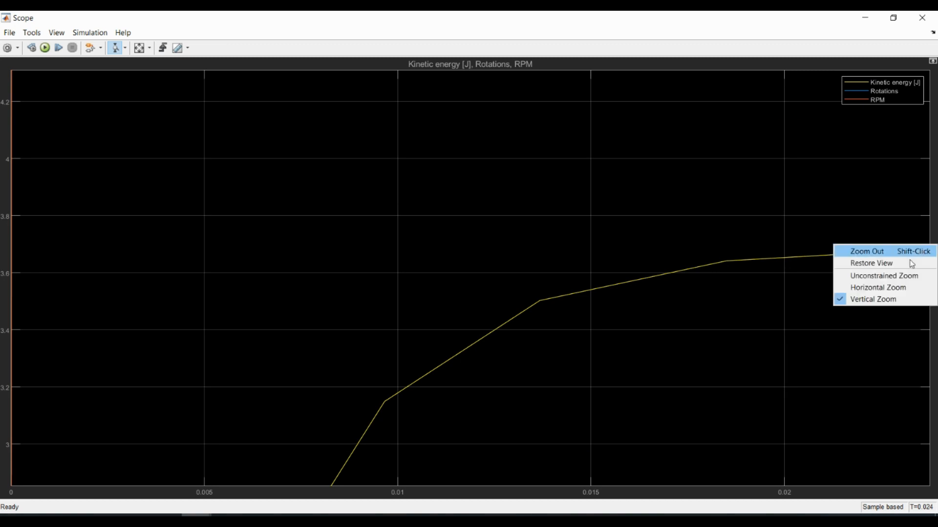
{"action": "left_click", "coordinate": [874, 346]}
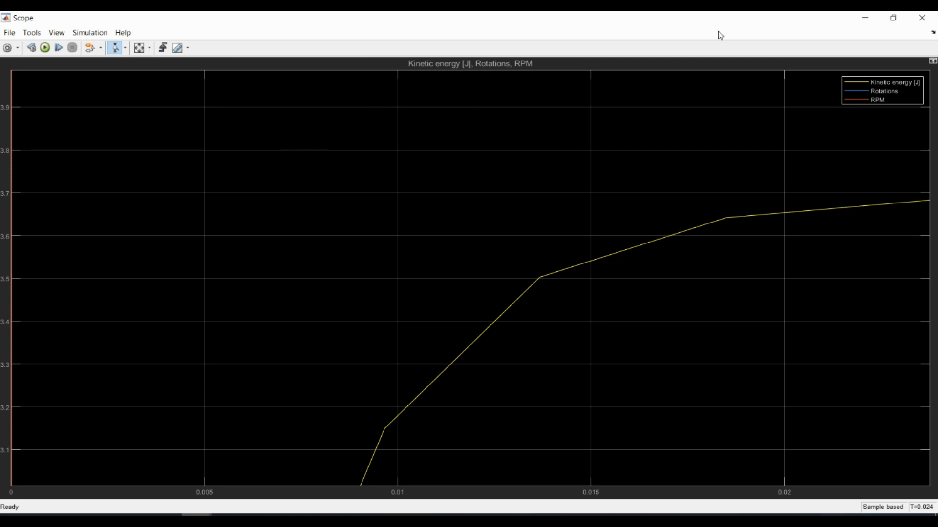
{"action": "left_click", "coordinate": [922, 18]}
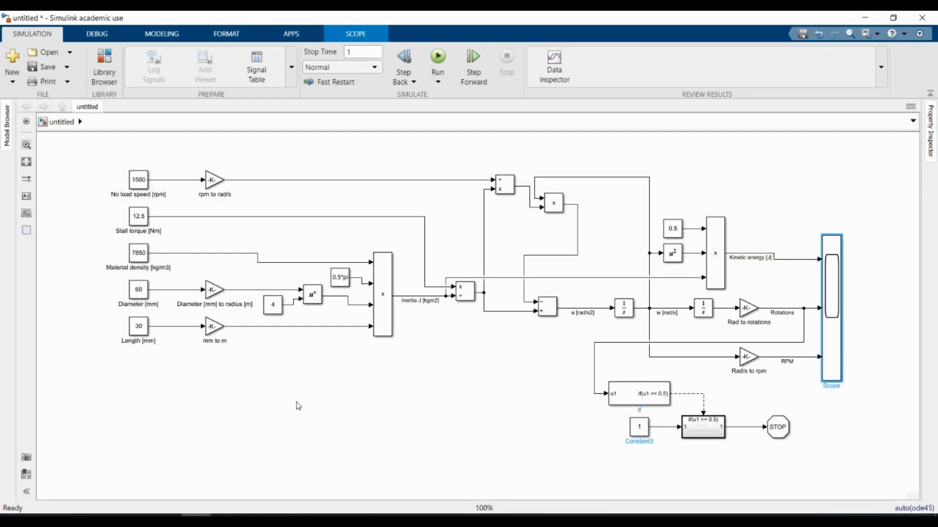
Set the Length [mm] constant to 70 and run the simulation
{"action": "double_click", "coordinate": [138, 326]}
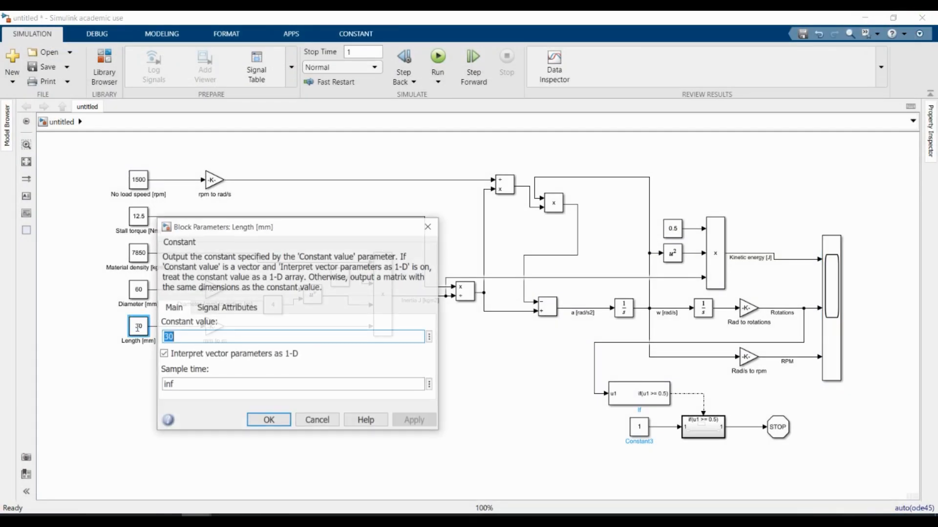
{"action": "type", "text": "70"}
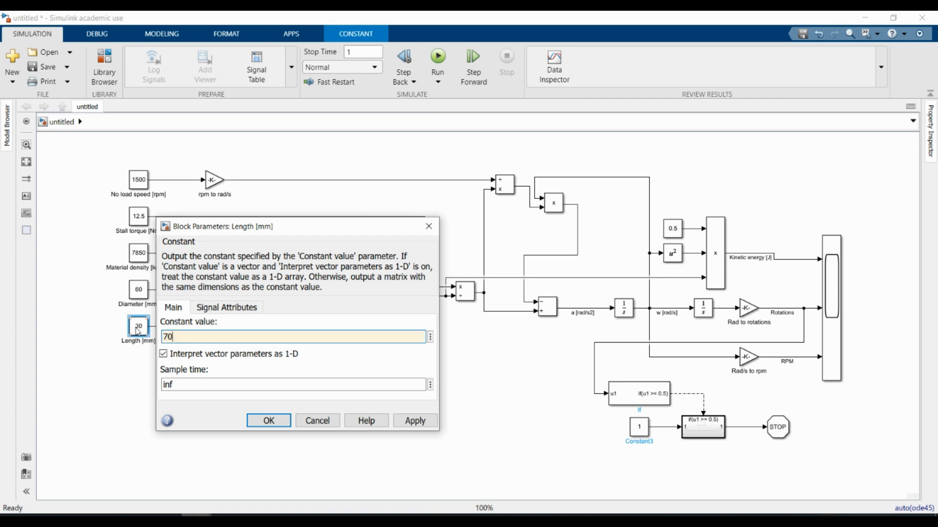
{"action": "left_click", "coordinate": [276, 415]}
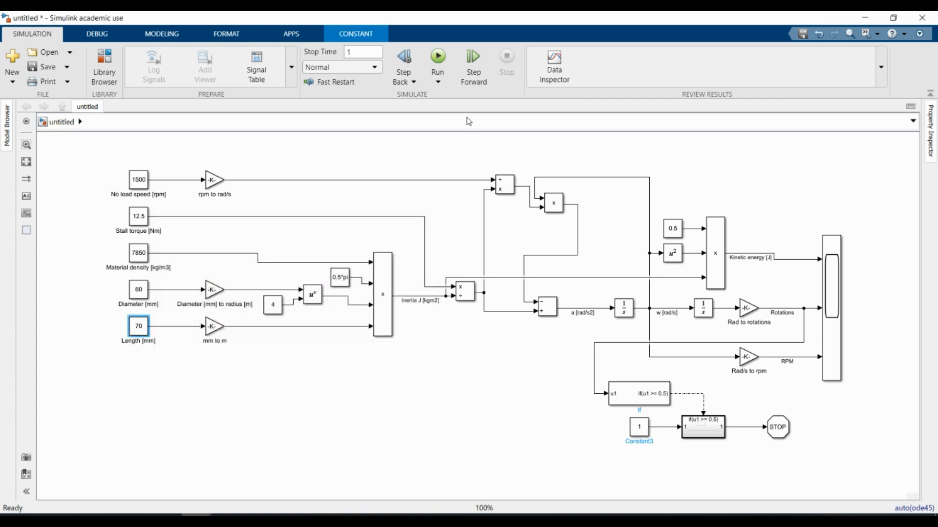
{"action": "left_click", "coordinate": [432, 54]}
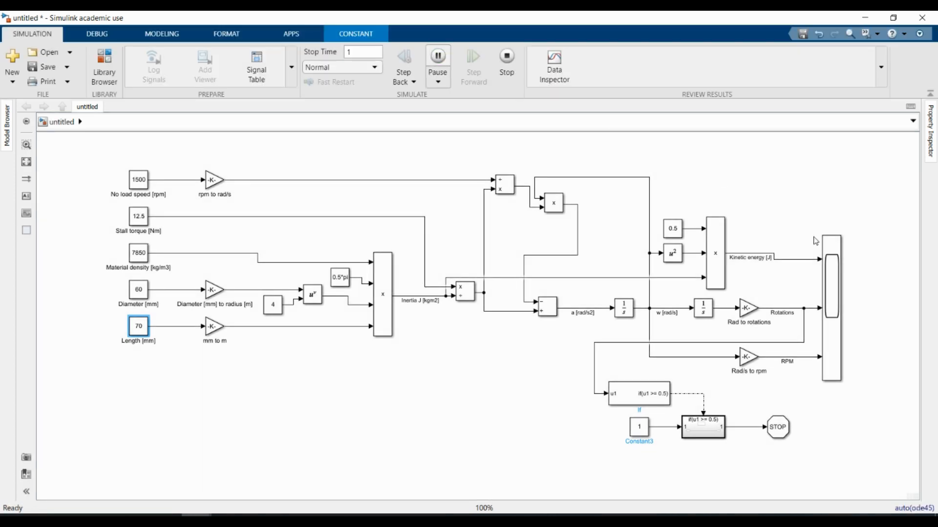
Examine the final RPM and kinetic energy on the Scope curves for the 70 mm length
{"action": "double_click", "coordinate": [830, 288]}
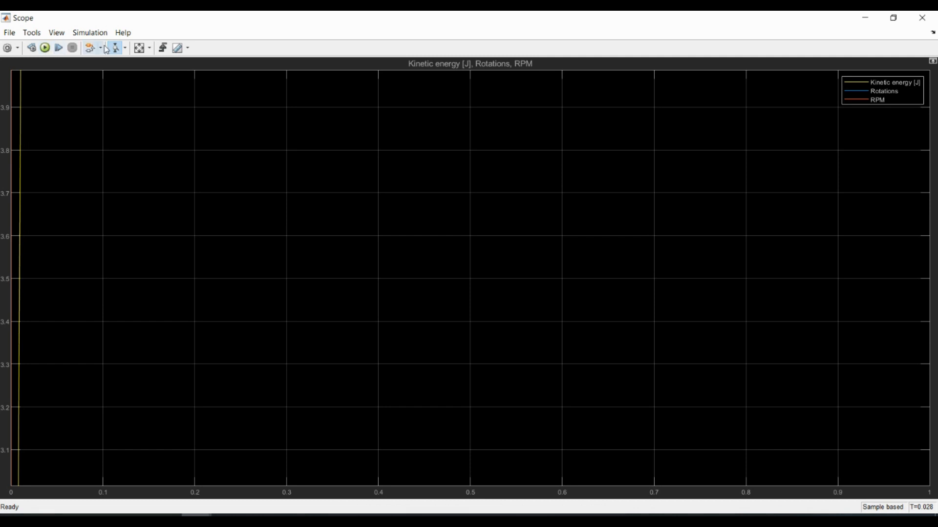
{"action": "left_click", "coordinate": [139, 48]}
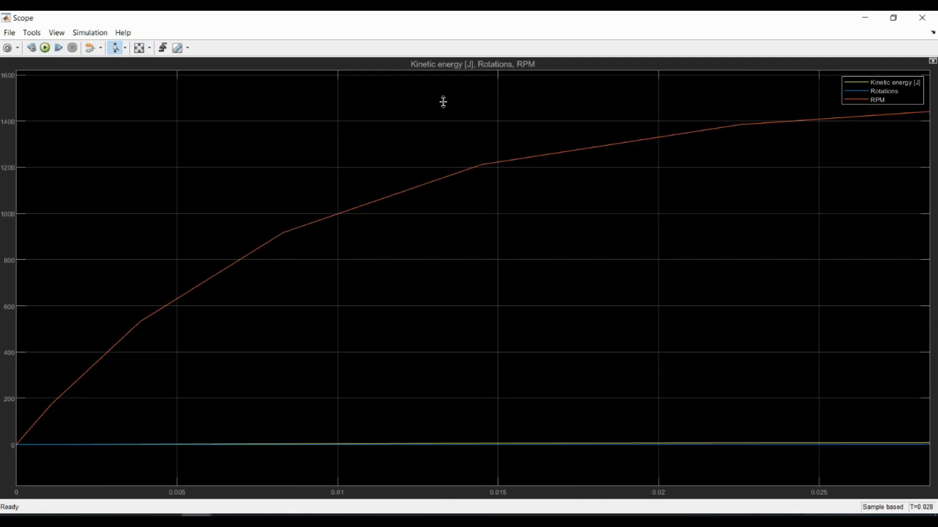
{"action": "left_click_drag", "start_coordinate": [923, 120], "coordinate": [922, 107]}
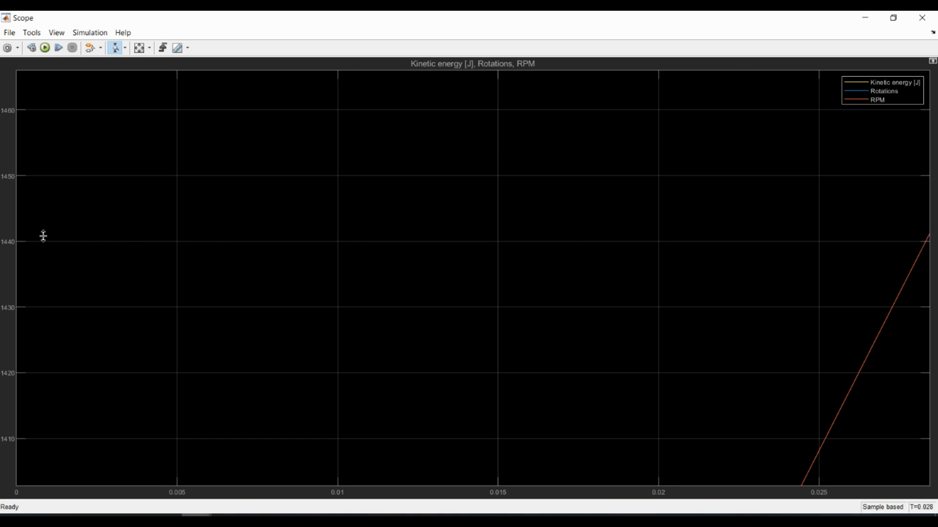
{"action": "left_click", "coordinate": [139, 48]}
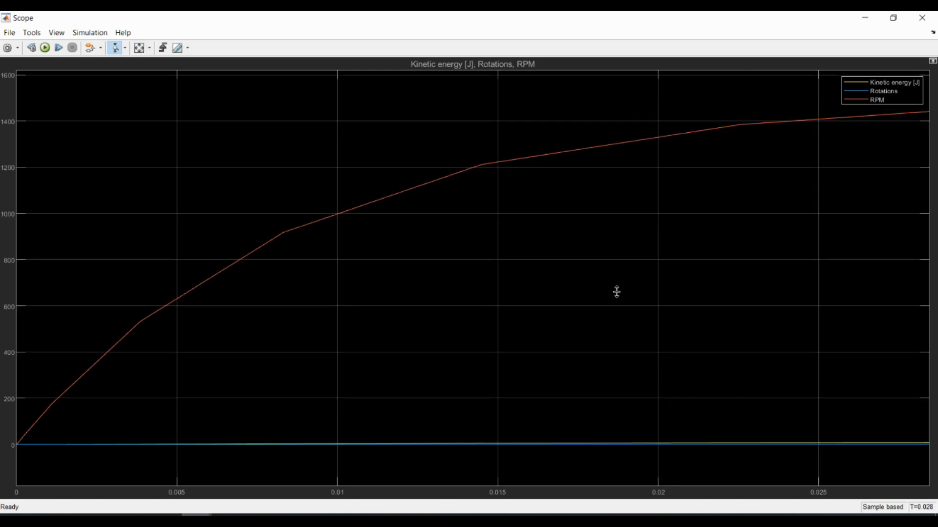
{"action": "left_click", "coordinate": [923, 439]}
{"action": "left_click_drag", "start_coordinate": [924, 452], "coordinate": [924, 437]}
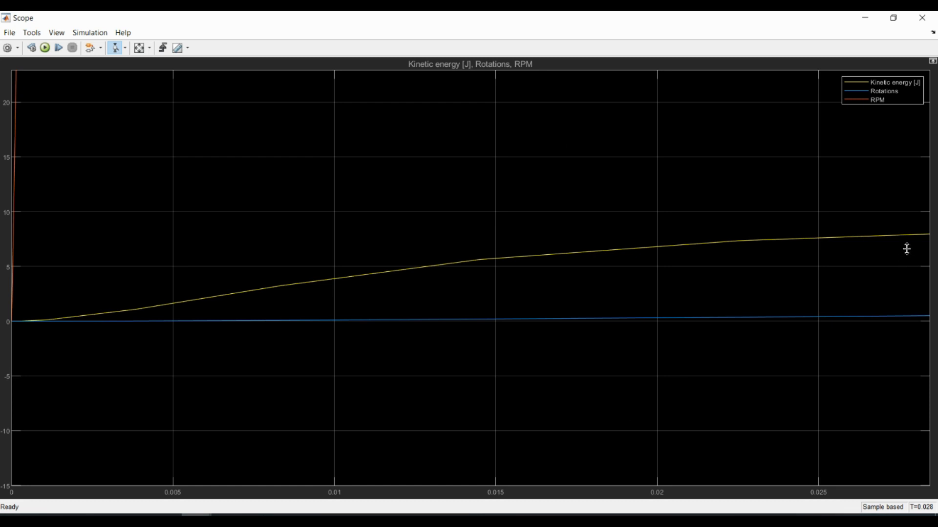
{"action": "left_click_drag", "start_coordinate": [921, 244], "coordinate": [920, 229]}
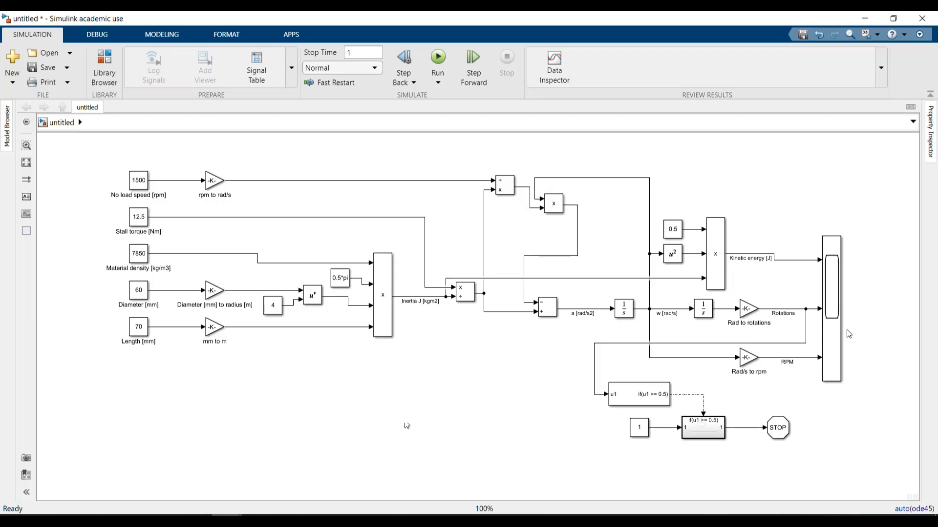
Reopen the Scope and inspect the end of the time axis with the curves fitted to the plot
{"action": "double_click", "coordinate": [831, 339]}
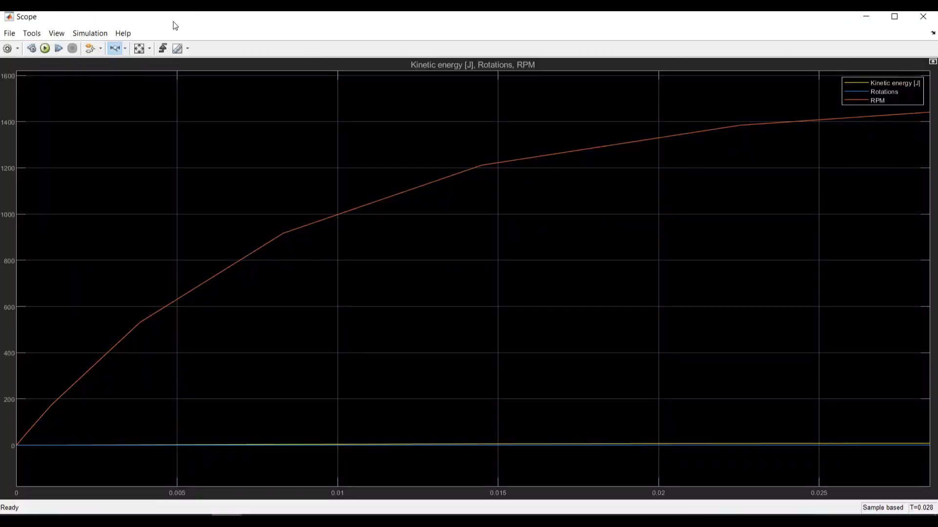
{"action": "left_click", "coordinate": [140, 50]}
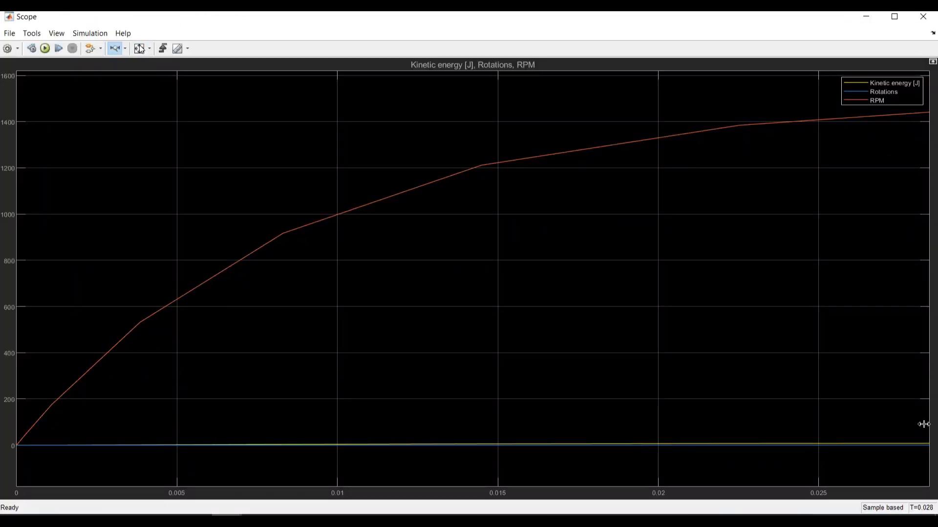
{"action": "left_click_drag", "start_coordinate": [930, 422], "coordinate": [933, 419]}
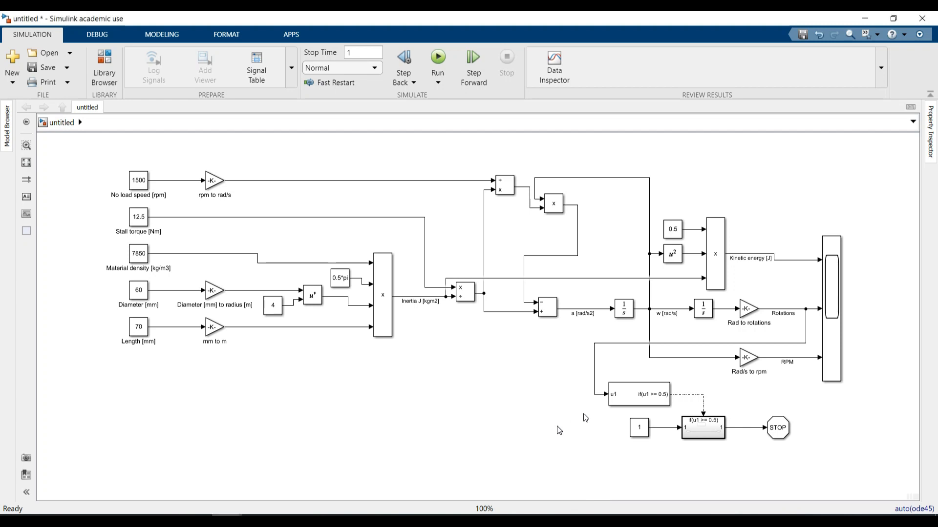
Delete the Rotations branch feeding the If block and wire its u1 input to the RPM signal instead
{"action": "left_click", "coordinate": [667, 343]}
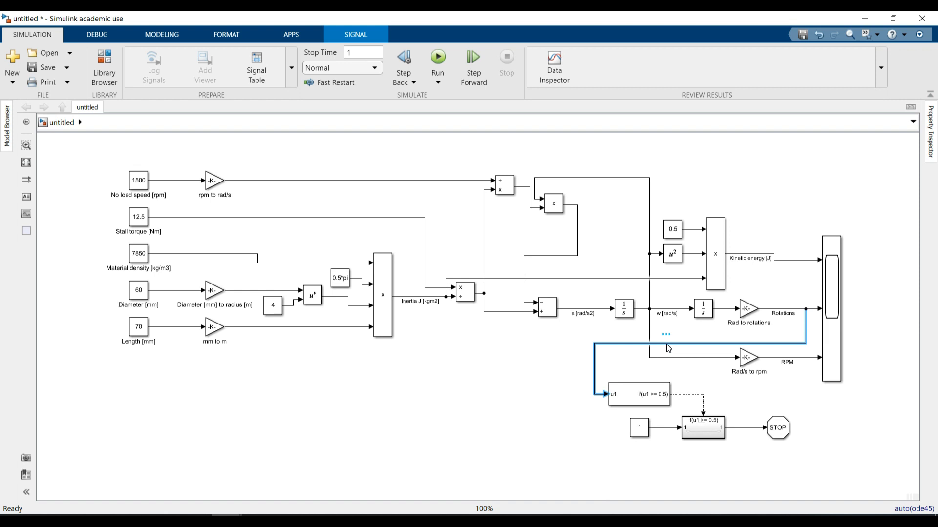
{"action": "key", "text": "Delete"}
{"action": "left_click_drag", "start_coordinate": [604, 392], "coordinate": [802, 358]}
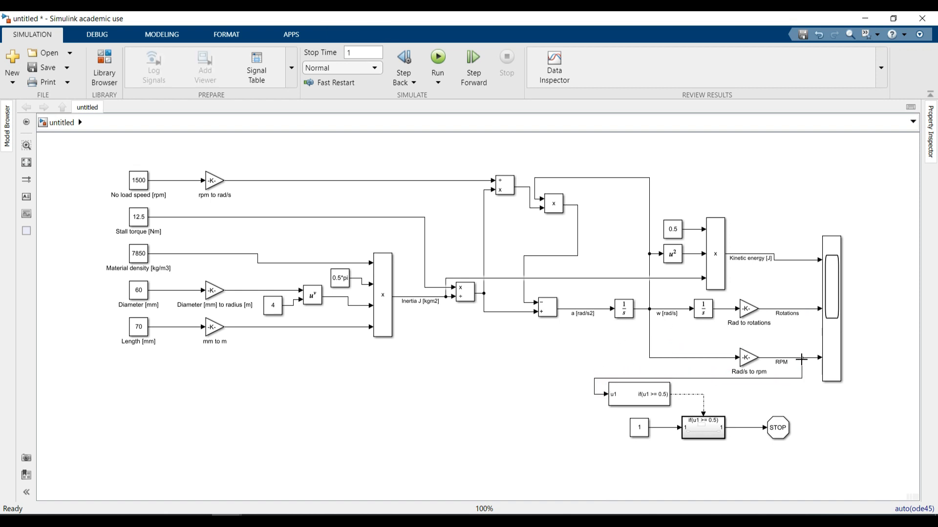
Set the If block's expression to u1 >= 600
{"action": "double_click", "coordinate": [657, 404]}
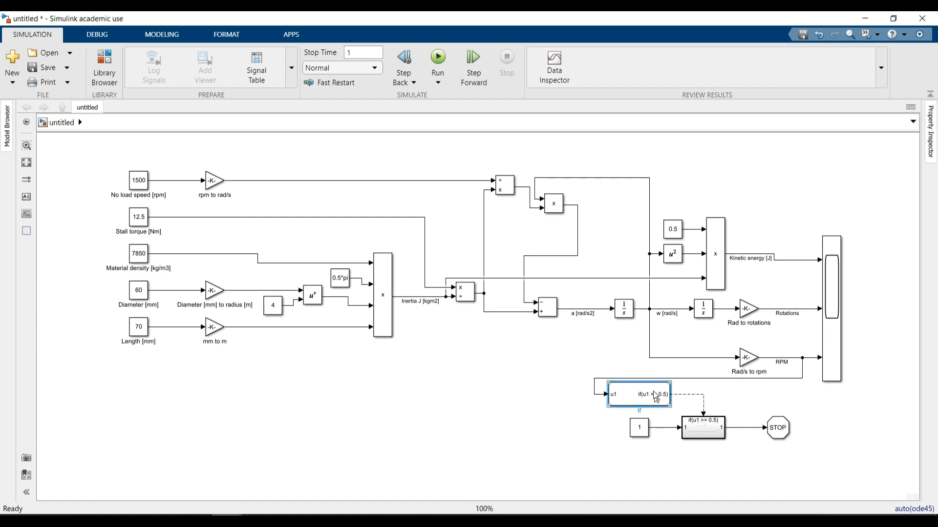
{"action": "key", "text": "Tab"}
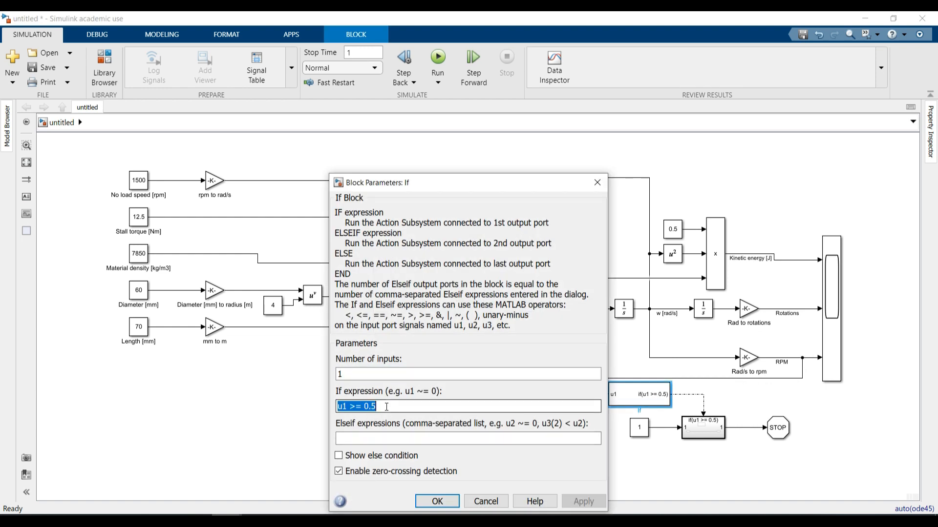
{"action": "left_click", "coordinate": [387, 407]}
{"action": "key", "text": "BackSpace"}
{"action": "key", "text": "BackSpace"}
{"action": "key", "text": "BackSpace"}
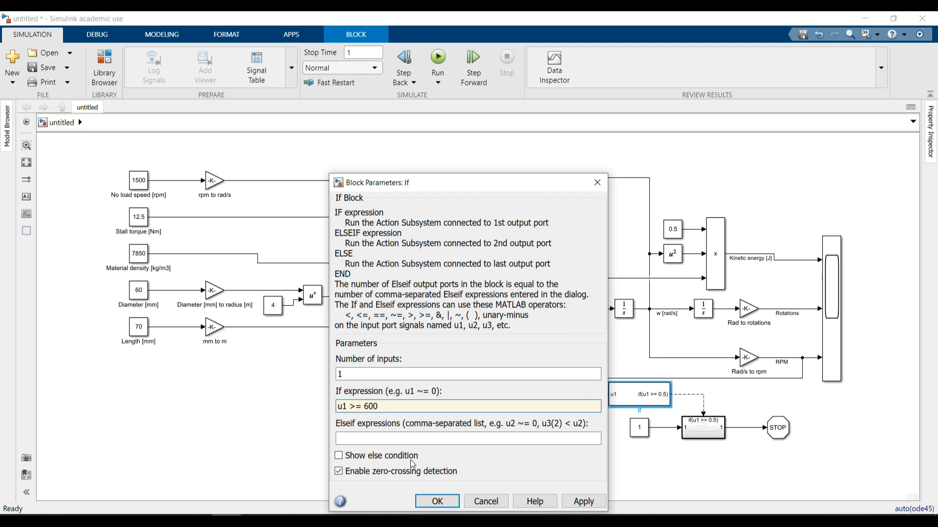
{"action": "left_click", "coordinate": [436, 501]}
{"action": "left_click", "coordinate": [538, 471]}
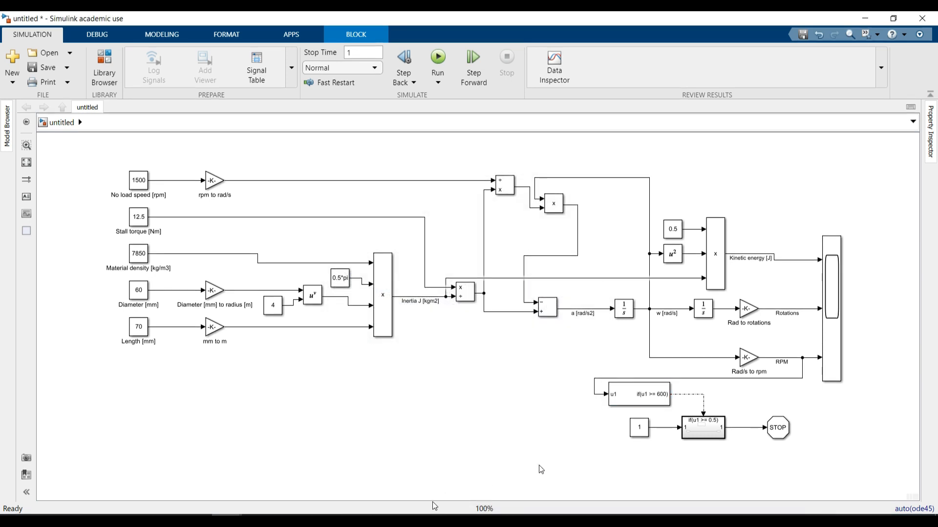
Run the simulation and inspect the end of the time axis on the Scope with the curves fitted to the plot
{"action": "left_click", "coordinate": [436, 59]}
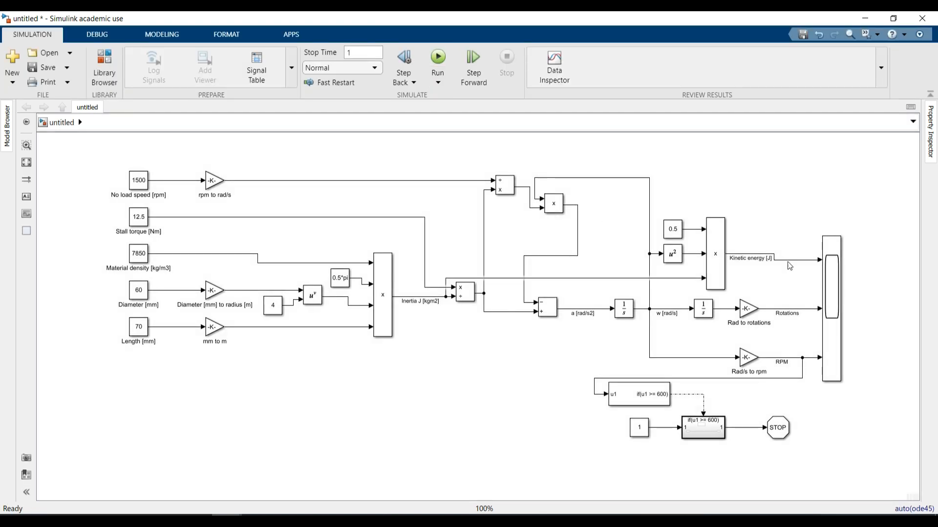
{"action": "double_click", "coordinate": [830, 283]}
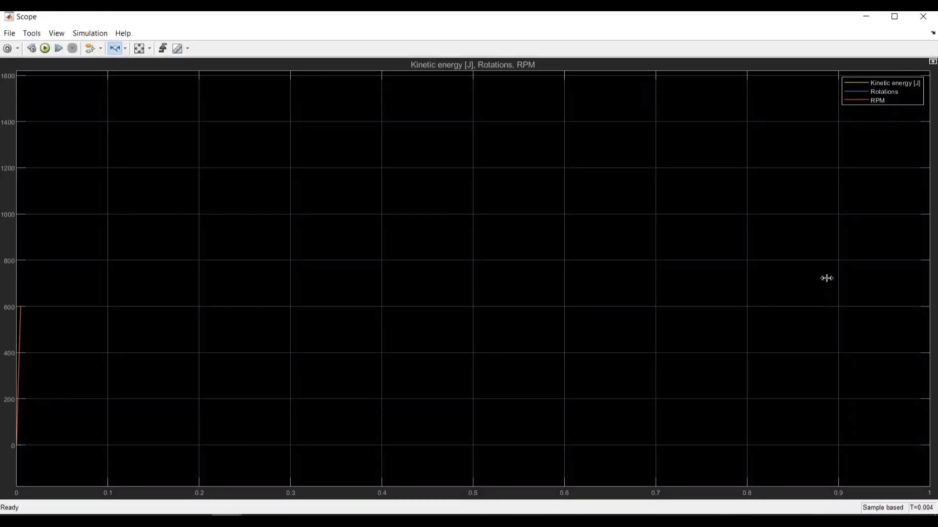
{"action": "left_click", "coordinate": [141, 49]}
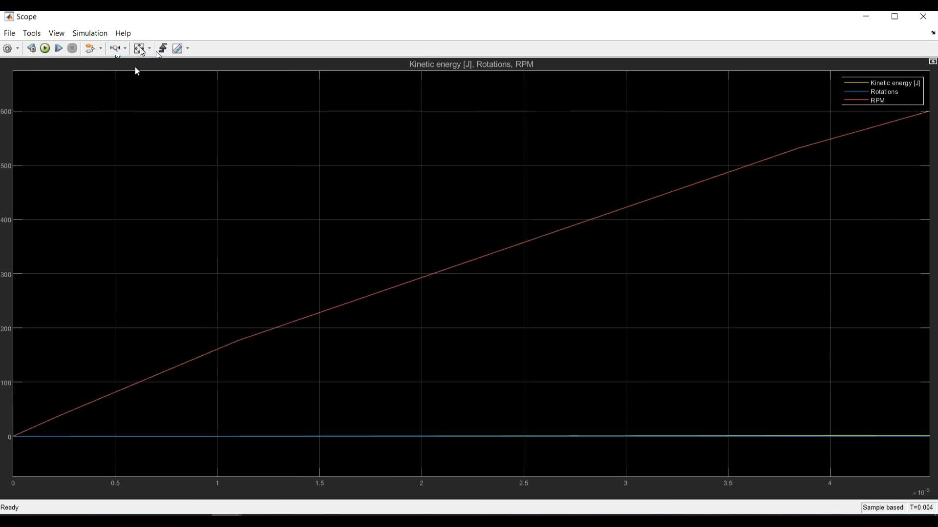
{"action": "left_click", "coordinate": [115, 48]}
{"action": "left_click_drag", "start_coordinate": [921, 426], "coordinate": [932, 423]}
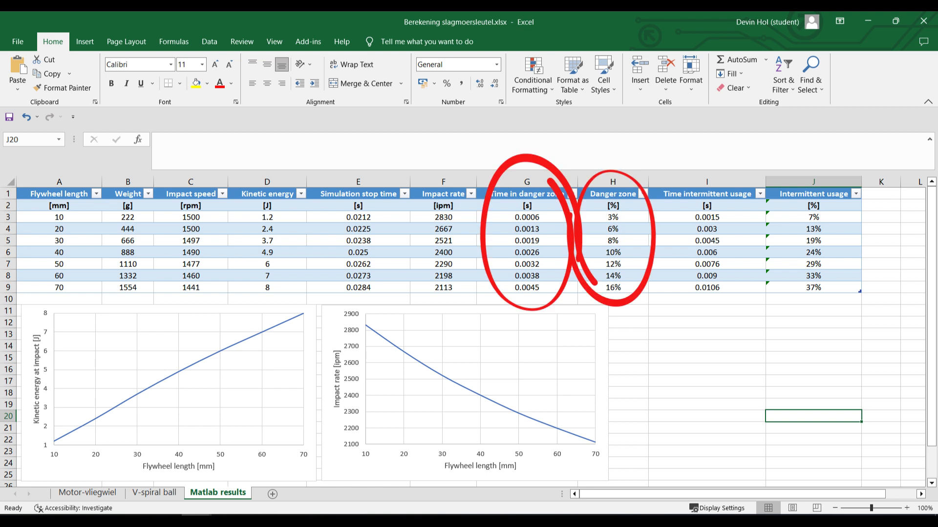
Switch to Excel and highlight the 30 mm flywheel length row in the Matlab results table
{"action": "left_click_drag", "start_coordinate": [47, 244], "coordinate": [780, 234]}
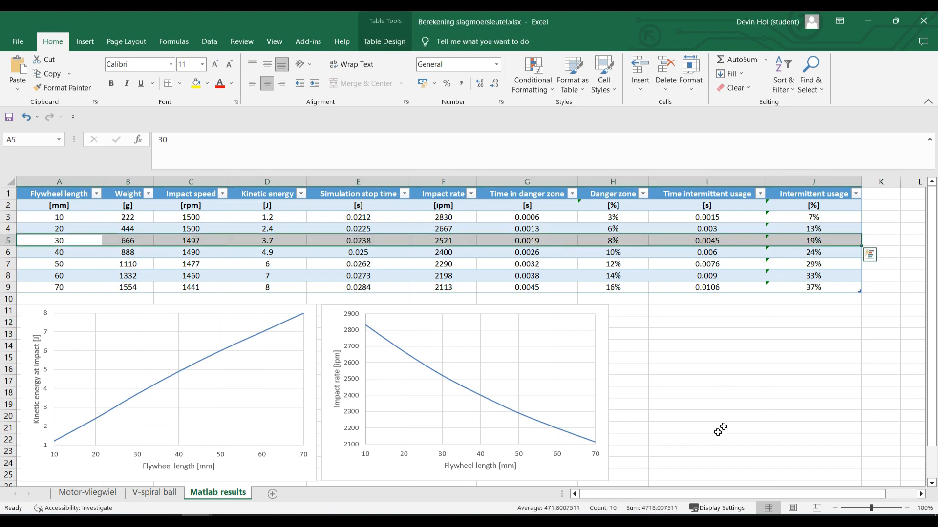
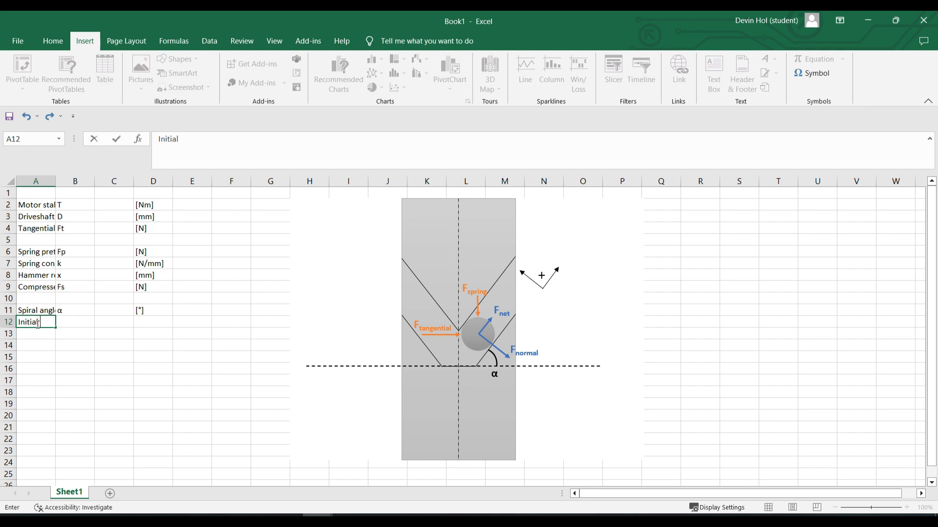
Label A12 "Initial net force (+ is retraction)" and A13 "Retracted net force"
{"action": "type", "text": "(+ is retraction)"}
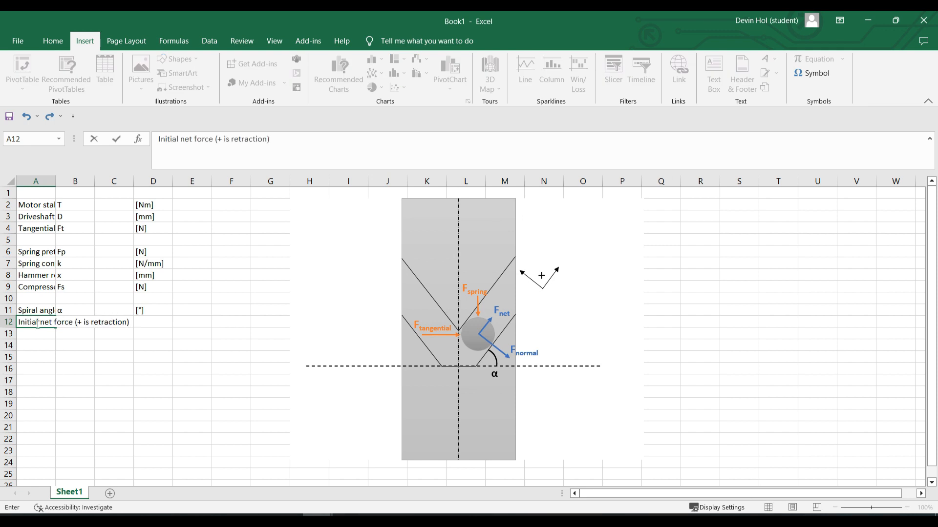
{"action": "key", "text": "Return"}
{"action": "type", "text": "Retracted net force"}
{"action": "key", "text": "Return"}
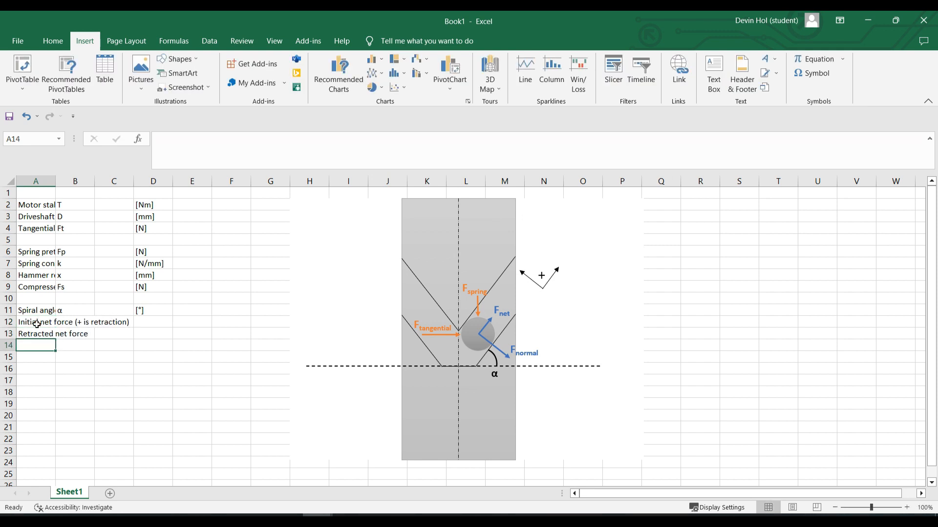
Enter the symbols Fx0 and Fx1 in B12 and B13, and fit column A's width to its text
{"action": "left_click", "coordinate": [81, 323]}
{"action": "type", "text": "Fx0"}
{"action": "key", "text": "Return"}
{"action": "type", "text": "Fx1"}
{"action": "key", "text": "Return"}
{"action": "double_click", "coordinate": [56, 181]}
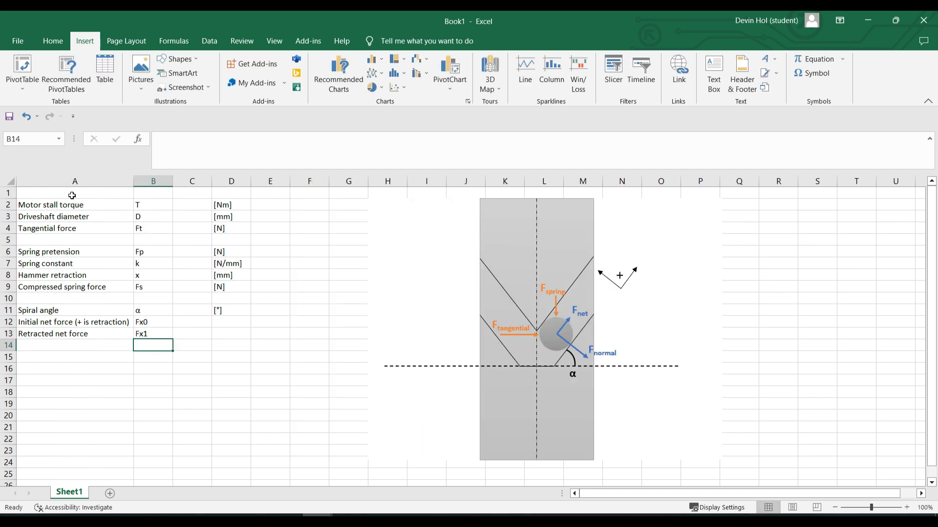
Enter [N] as the unit of both net forces in D12 and D13
{"action": "left_click", "coordinate": [226, 323]}
{"action": "type", "text": "[N]"}
{"action": "key", "text": "Return"}
{"action": "type", "text": "[N]"}
{"action": "key", "text": "Return"}
Add a "Ball diameter" entry in row 15 with symbol d and unit [mm]
{"action": "left_click", "coordinate": [59, 357]}
{"action": "type", "text": "Ball diam"}
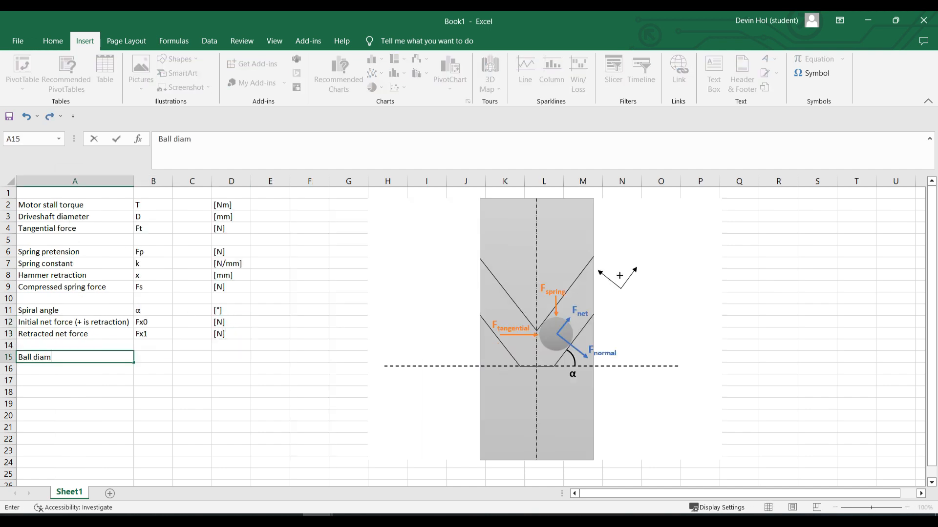
{"action": "type", "text": "eter"}
{"action": "key", "text": "Right"}
{"action": "type", "text": "d"}
{"action": "key", "text": "Right"}
{"action": "key", "text": "Right"}
{"action": "type", "text": "[mm]"}
{"action": "key", "text": "Return"}
Add a "Minimum required spring deflection" entry in row 16 with symbol Xmin and unit [mm]
{"action": "left_click", "coordinate": [66, 372]}
{"action": "type", "text": "Min"}
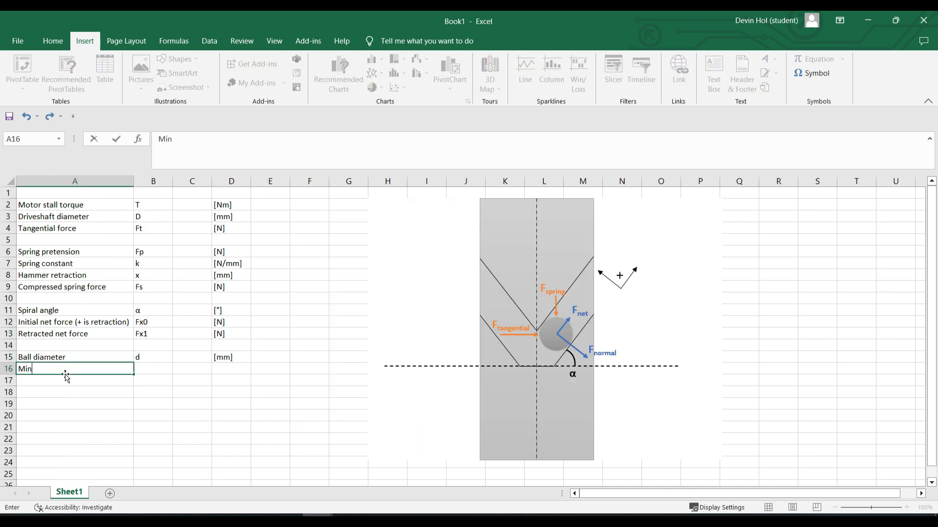
{"action": "type", "text": "imum required spring deflection"}
{"action": "key", "text": "Return"}
{"action": "left_click", "coordinate": [156, 370]}
{"action": "type", "text": "X"}
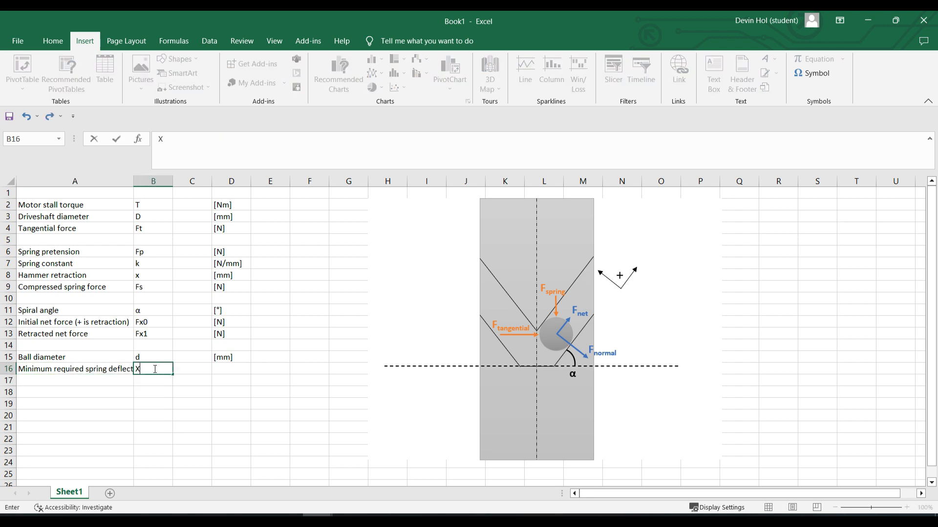
{"action": "type", "text": "min"}
{"action": "key", "text": "Right"}
{"action": "key", "text": "Right"}
{"action": "type", "text": "[mm]"}
{"action": "key", "text": "Return"}
Label row 17 "Maximum spring force for assembly" with symbol Fmax, and fit column A's width to its text
{"action": "left_click", "coordinate": [89, 381]}
{"action": "type", "text": "Minimum sprin"}
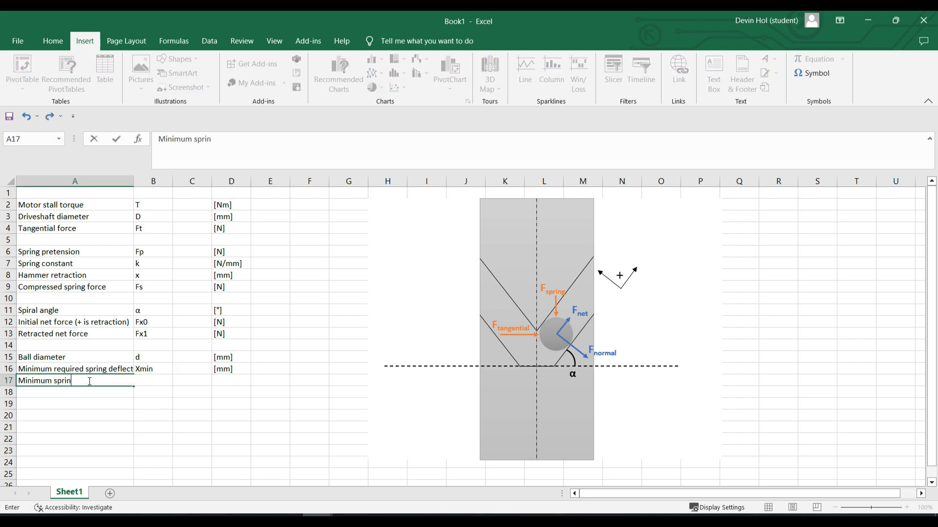
{"action": "type", "text": "g force for assembly"}
{"action": "key", "text": "Return"}
{"action": "left_click", "coordinate": [157, 381]}
{"action": "type", "text": "F"}
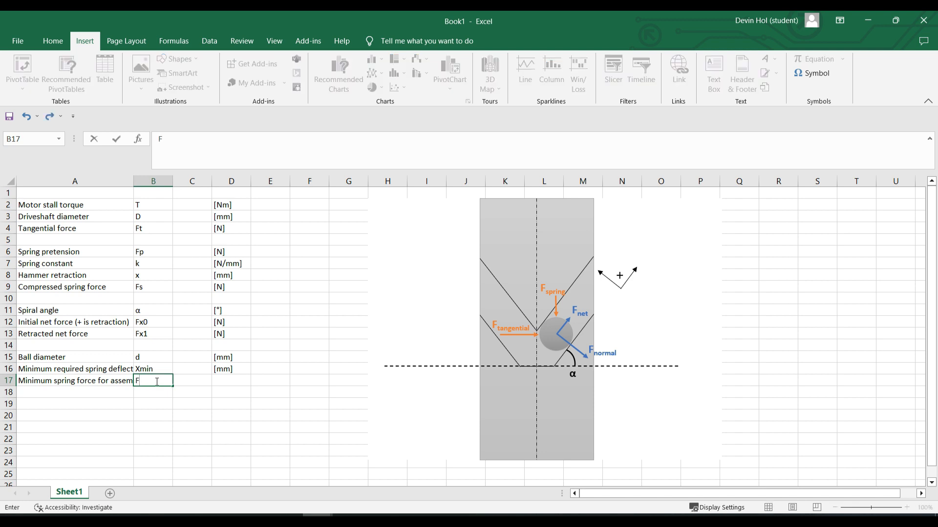
{"action": "type", "text": "max"}
{"action": "double_click", "coordinate": [38, 381]}
{"action": "double_click", "coordinate": [38, 381]}
{"action": "type", "text": "Maximum"}
{"action": "key", "text": "Return"}
{"action": "double_click", "coordinate": [134, 181]}
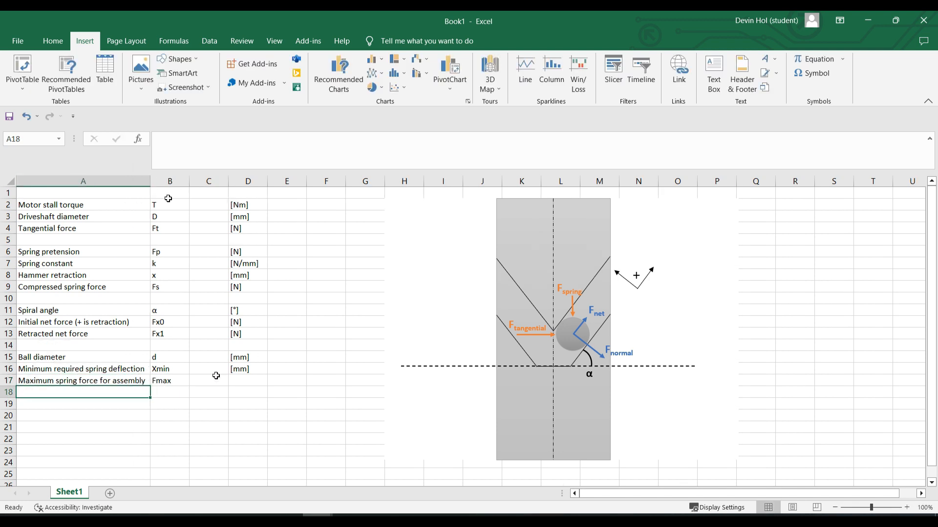
Enter [N] as the unit of the maximum spring force in D17
{"action": "left_click", "coordinate": [248, 381]}
{"action": "type", "text": "[N]"}
{"action": "key", "text": "Return"}
Apply the Input cell style to value cells C2:C3, C6:C8, C11 and C15
{"action": "left_click_drag", "start_coordinate": [209, 204], "coordinate": [209, 216]}
{"action": "left_click", "coordinate": [53, 40]}
{"action": "left_click", "coordinate": [603, 73]}
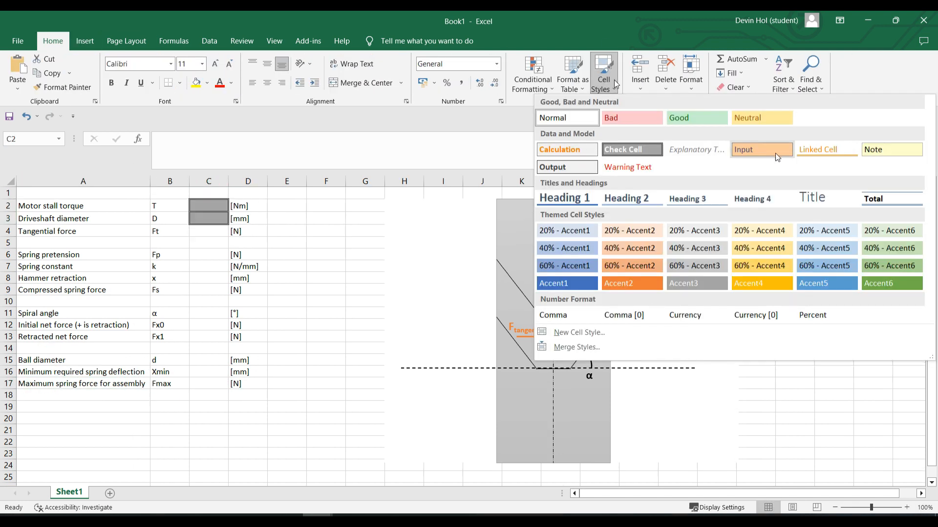
{"action": "left_click", "coordinate": [775, 153]}
{"action": "left_click_drag", "start_coordinate": [208, 251], "coordinate": [208, 275]}
{"action": "left_click", "coordinate": [604, 73]}
{"action": "left_click", "coordinate": [752, 149]}
{"action": "left_click", "coordinate": [208, 310]}
{"action": "left_click", "coordinate": [603, 74]}
{"action": "left_click", "coordinate": [750, 148]}
{"action": "left_click", "coordinate": [207, 361]}
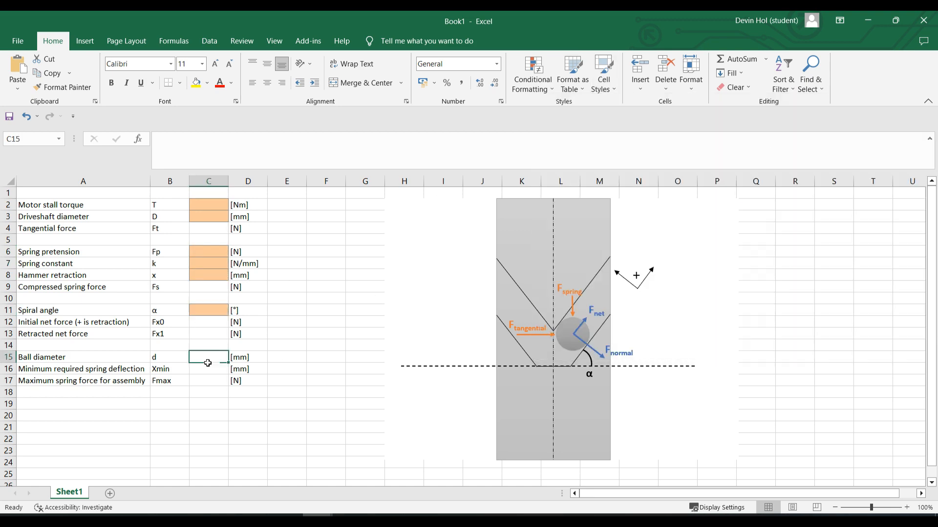
{"action": "left_click", "coordinate": [603, 74]}
{"action": "left_click", "coordinate": [742, 151]}
Apply the Output cell style to the calculated cells C4, C9, C12:C13 and C16:C17
{"action": "left_click", "coordinate": [209, 228]}
{"action": "left_click", "coordinate": [201, 288], "text": "ctrl"}
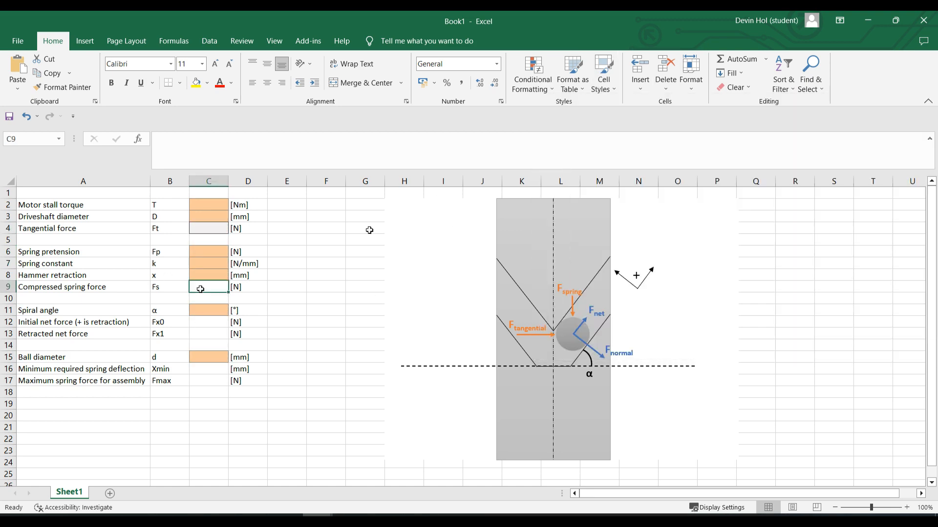
{"action": "left_click", "coordinate": [603, 74]}
{"action": "left_click", "coordinate": [554, 166]}
{"action": "left_click_drag", "start_coordinate": [208, 322], "coordinate": [208, 334]}
{"action": "left_click", "coordinate": [604, 74]}
{"action": "left_click", "coordinate": [555, 166]}
{"action": "left_click_drag", "start_coordinate": [207, 369], "coordinate": [207, 381]}
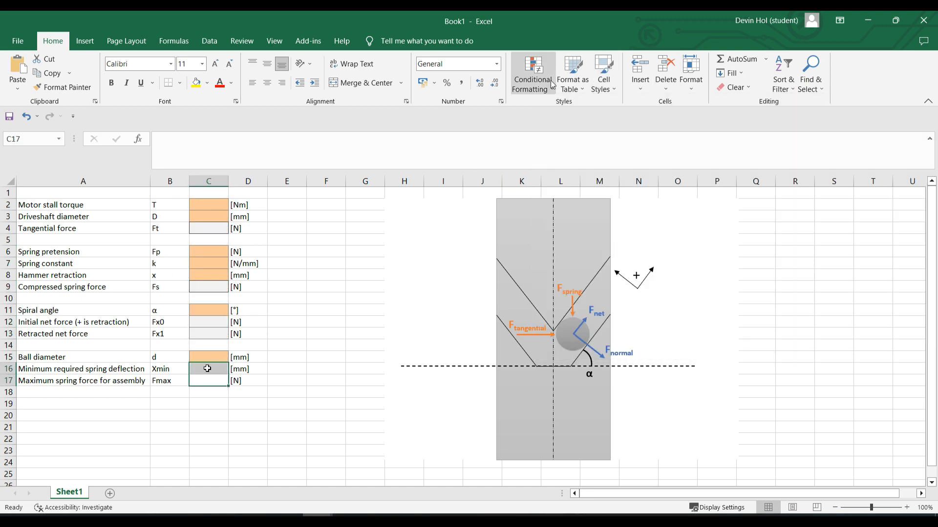
{"action": "left_click", "coordinate": [604, 73]}
{"action": "left_click", "coordinate": [554, 165]}
Set the motor stall torque to 12.5 Nm and the driveshaft diameter to 20 mm
{"action": "left_click", "coordinate": [200, 205]}
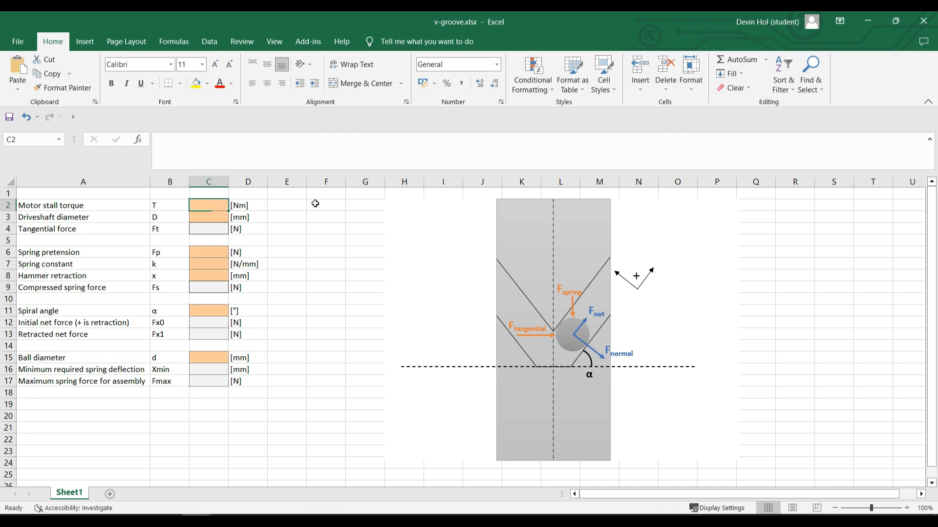
{"action": "type", "text": "12."}
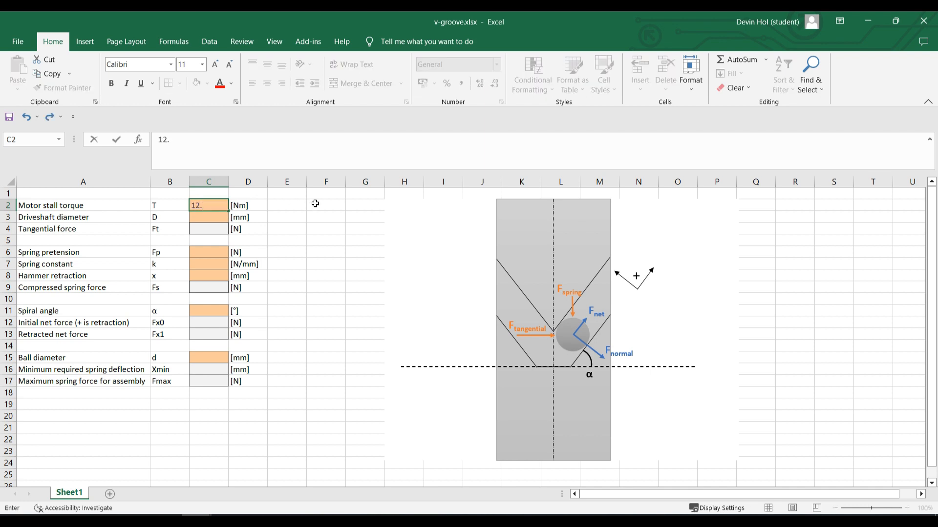
{"action": "type", "text": "5"}
{"action": "key", "text": "Return"}
{"action": "type", "text": "20"}
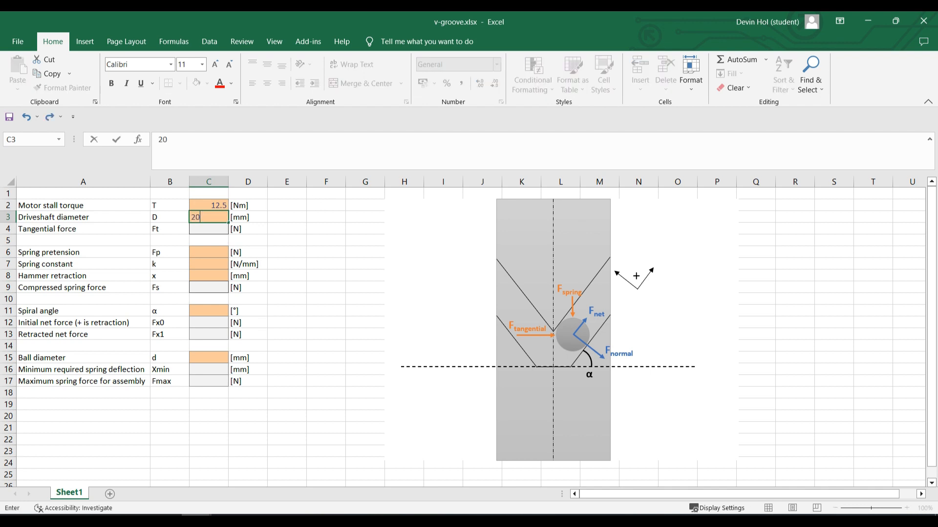
{"action": "key", "text": "Return"}
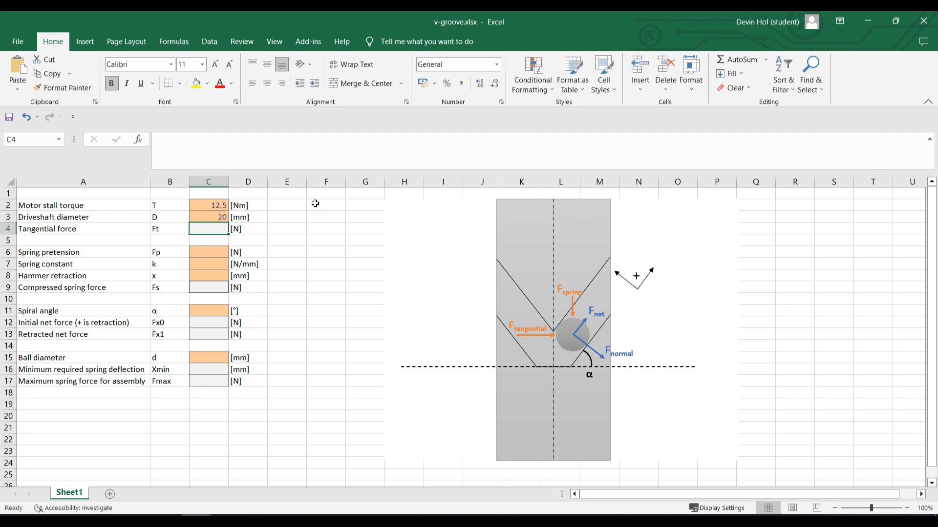
Set the hammer retraction to 8 mm and the ball diameter to 5 mm
{"action": "left_click", "coordinate": [204, 274]}
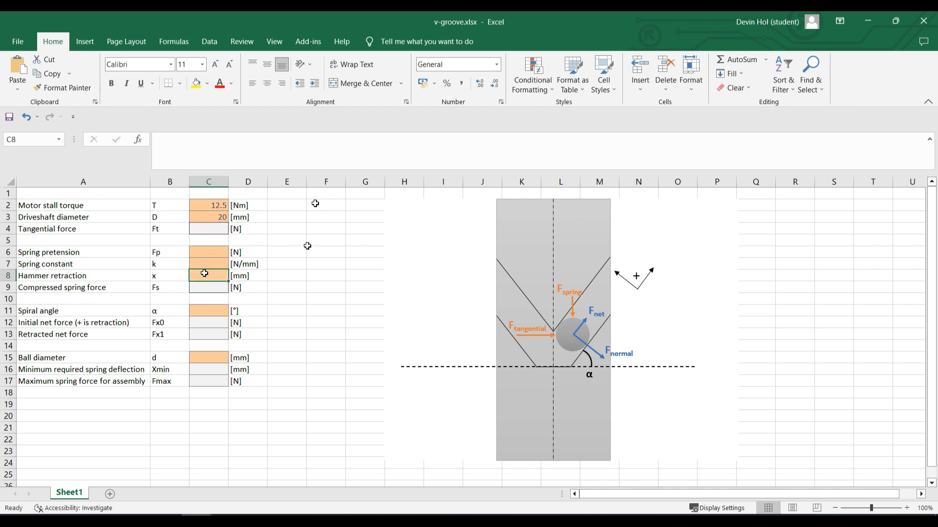
{"action": "type", "text": "8"}
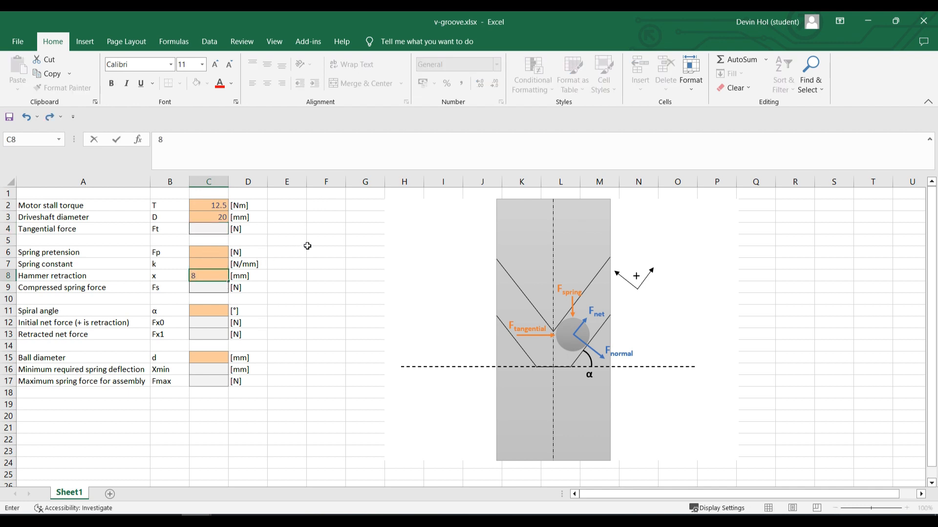
{"action": "key", "text": "Return"}
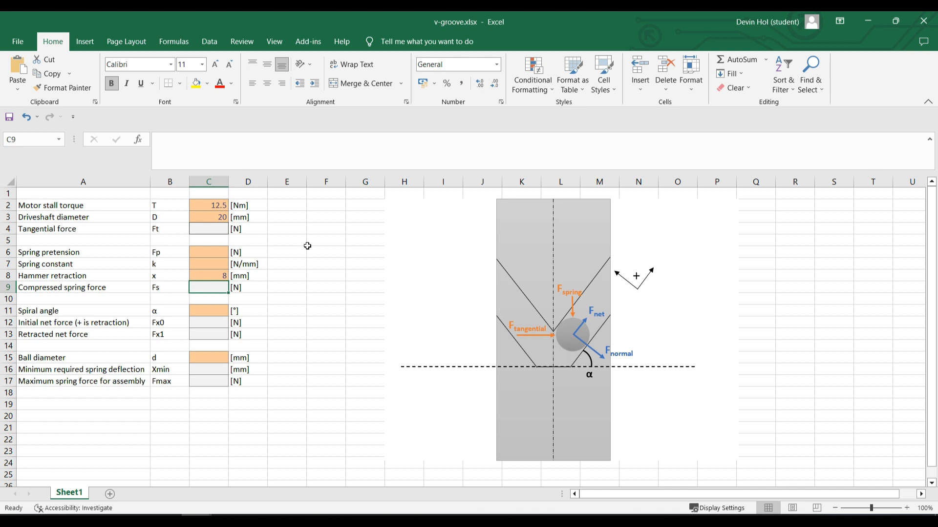
{"action": "left_click", "coordinate": [208, 355]}
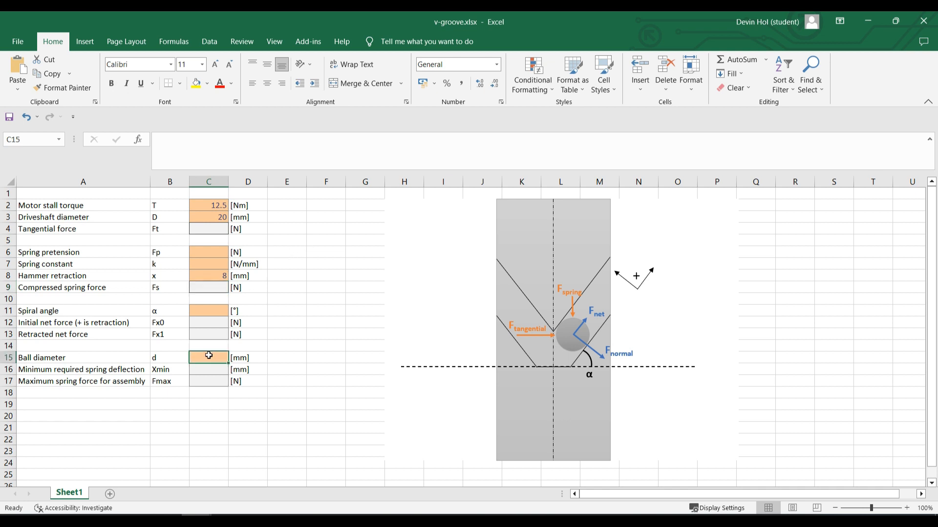
{"action": "type", "text": "5"}
{"action": "key", "text": "Return"}
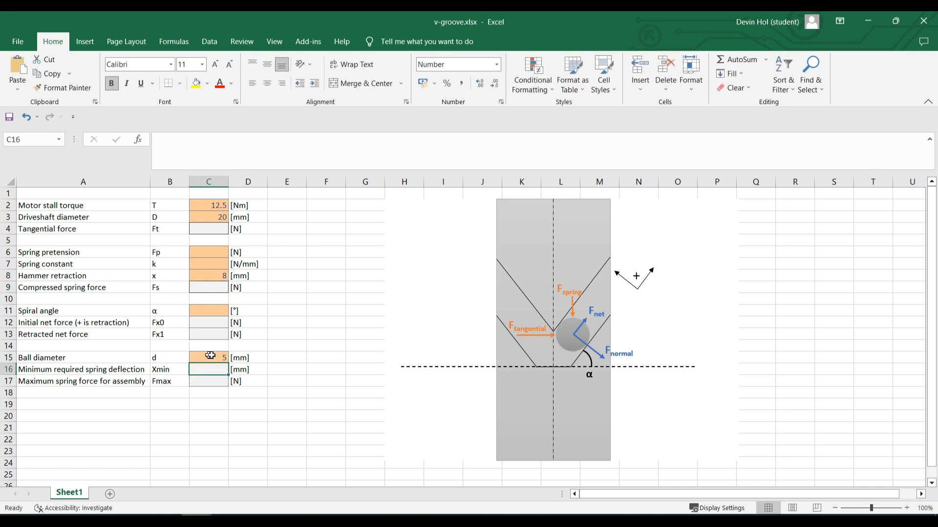
Set the spiral angle α to 45°
{"action": "left_click", "coordinate": [211, 313]}
{"action": "type", "text": "45"}
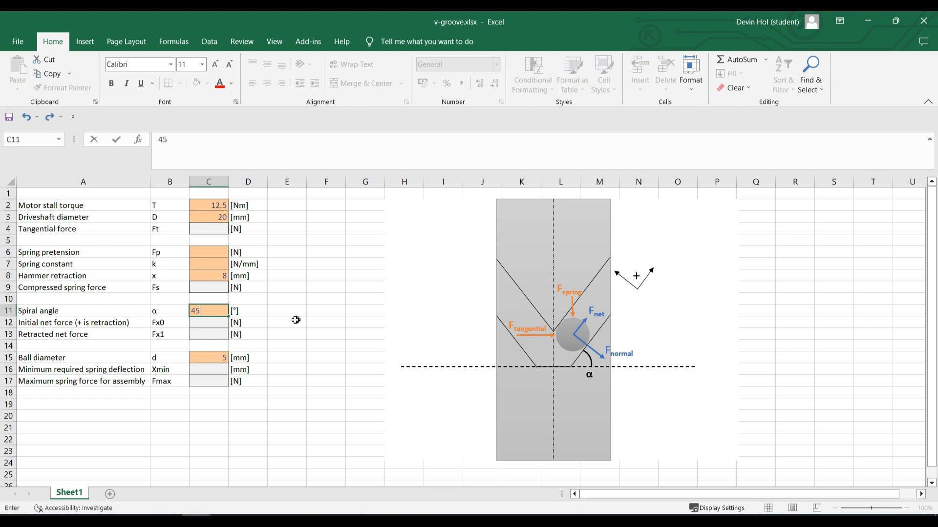
{"action": "key", "text": "Return"}
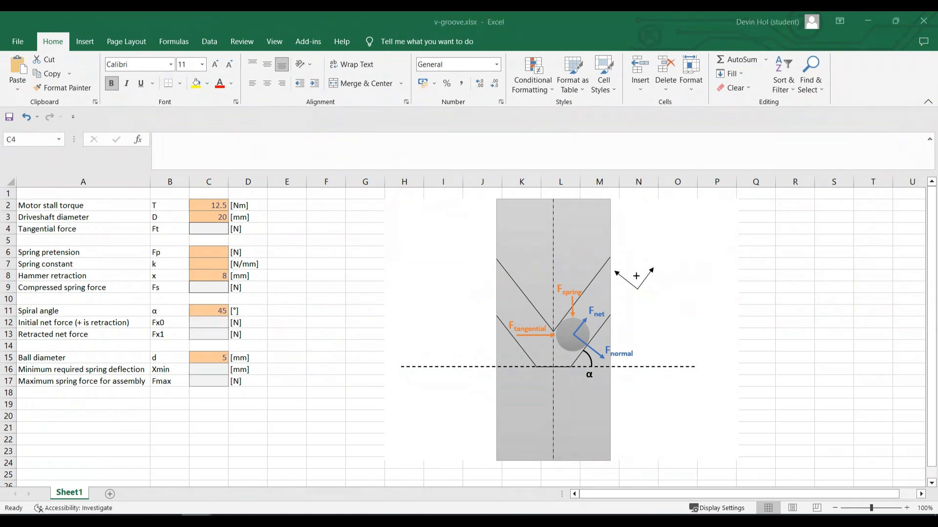
Calculate the tangential force in C4 with the formula =C2/(0.5*C3)*1000
{"action": "left_click", "coordinate": [223, 230]}
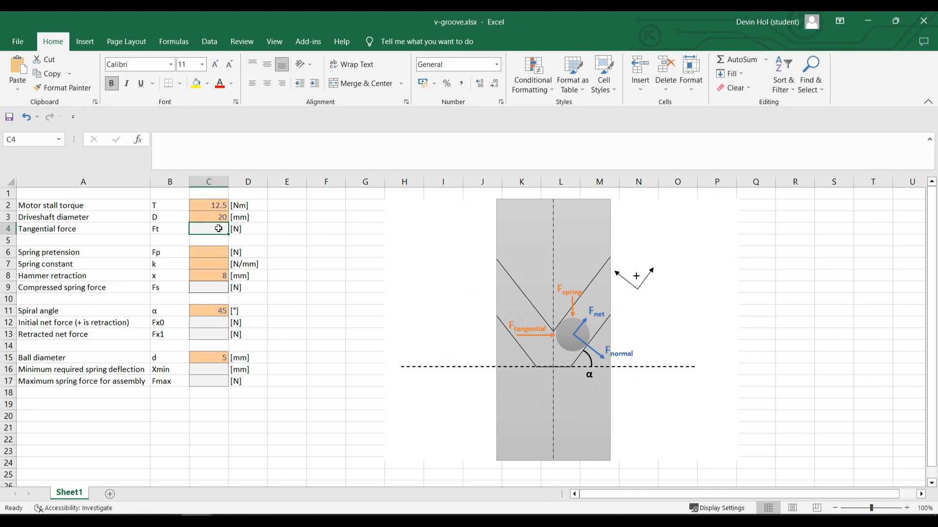
{"action": "type", "text": "="}
{"action": "left_click", "coordinate": [220, 205]}
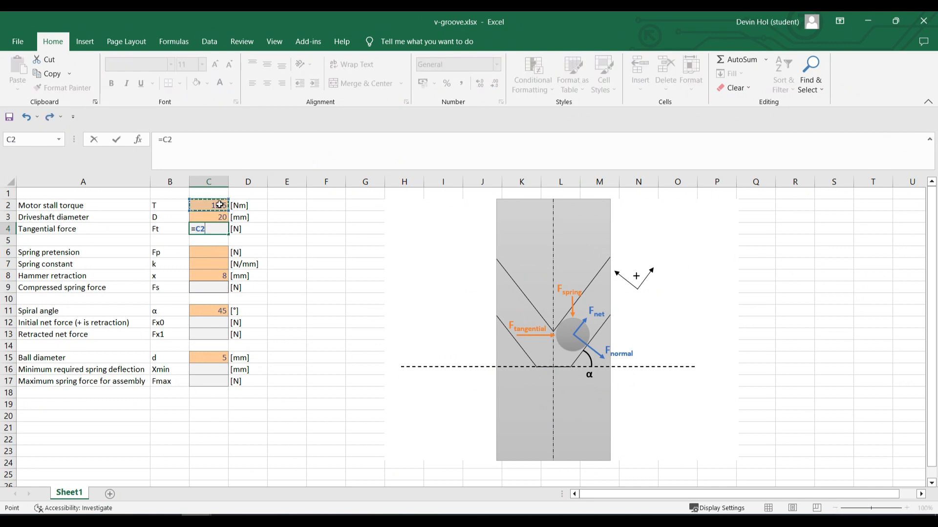
{"action": "type", "text": "/(0.5*"}
{"action": "left_click", "coordinate": [206, 215]}
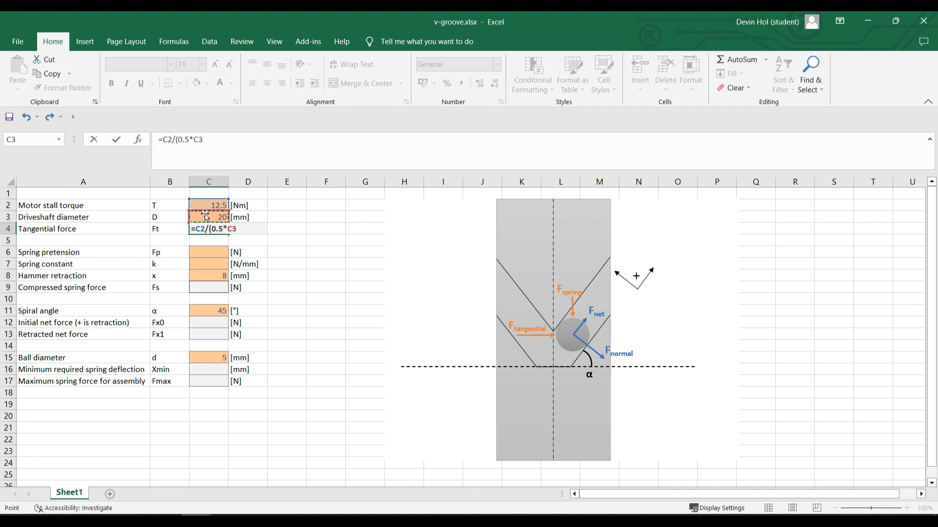
{"action": "type", "text": ")*1000"}
{"action": "key", "text": "Return"}
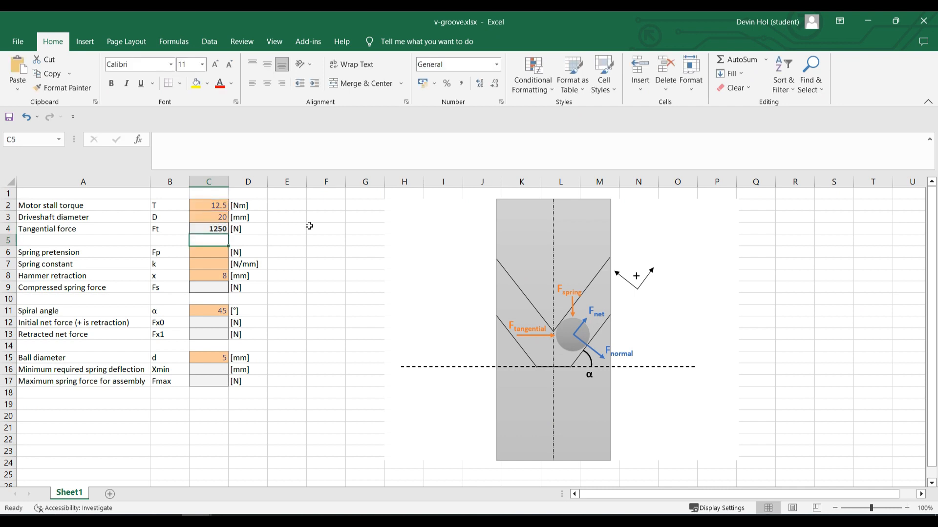
Calculate the compressed spring force in C9 with the formula =C6+C7*C8
{"action": "left_click", "coordinate": [213, 287]}
{"action": "type", "text": "="}
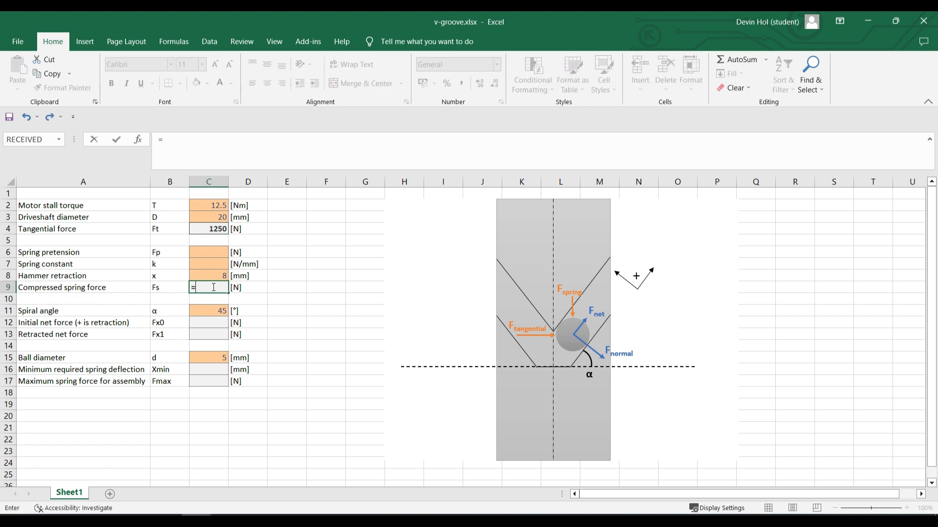
{"action": "left_click", "coordinate": [212, 250]}
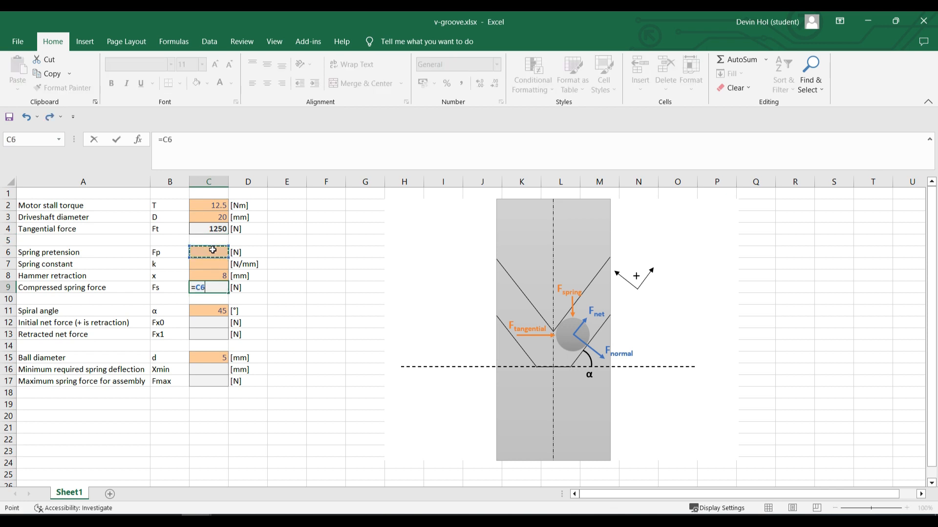
{"action": "type", "text": "+"}
{"action": "left_click", "coordinate": [211, 262]}
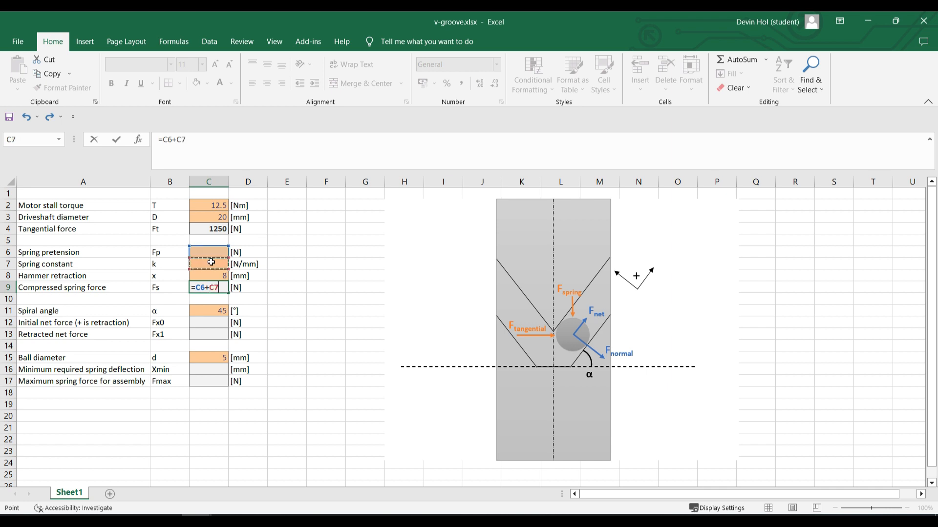
{"action": "type", "text": "*"}
{"action": "left_click", "coordinate": [211, 272]}
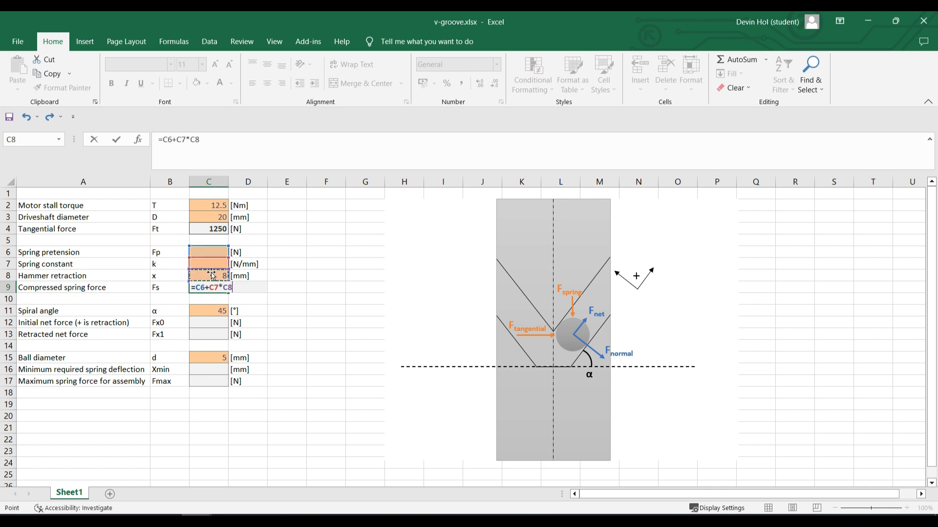
{"action": "key", "text": "Return"}
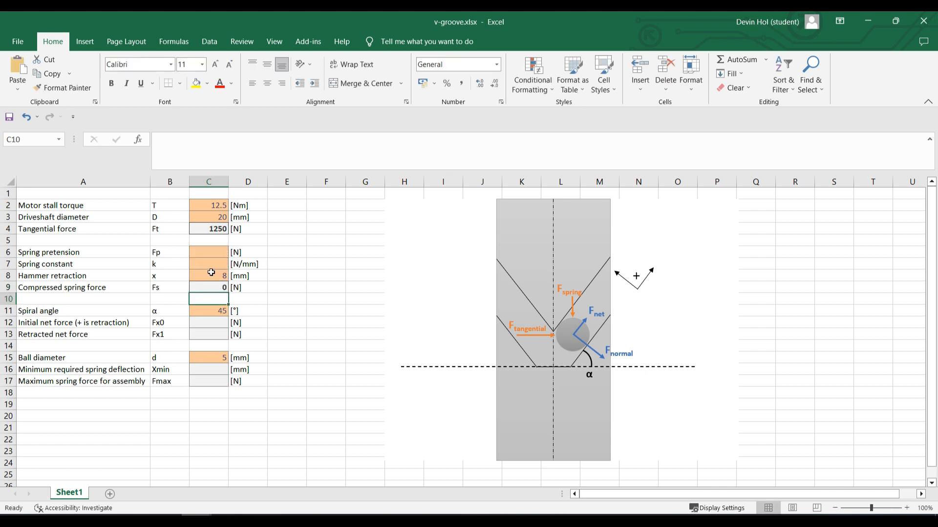
Start the initial net force formula in C12 with the tangential term and a minus sign: =C4*COS(RADIANS(C11))-
{"action": "left_click", "coordinate": [207, 322]}
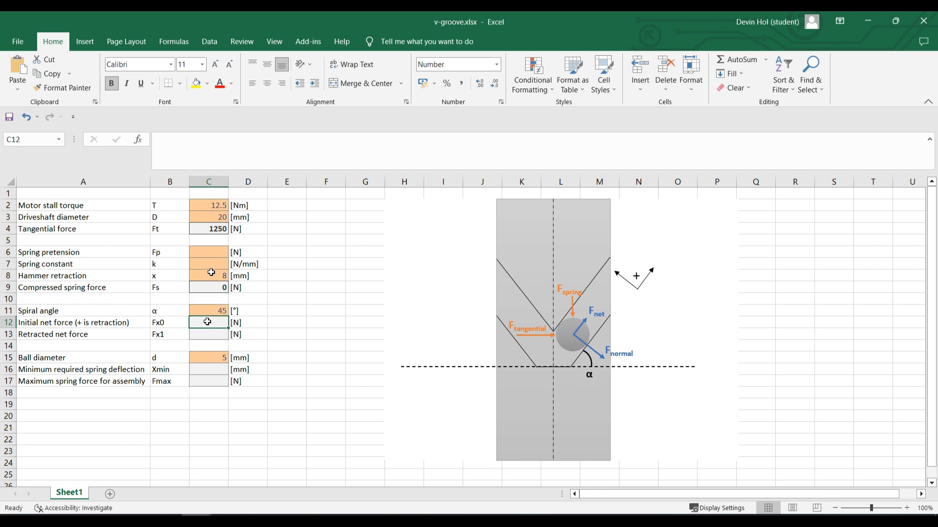
{"action": "type", "text": "="}
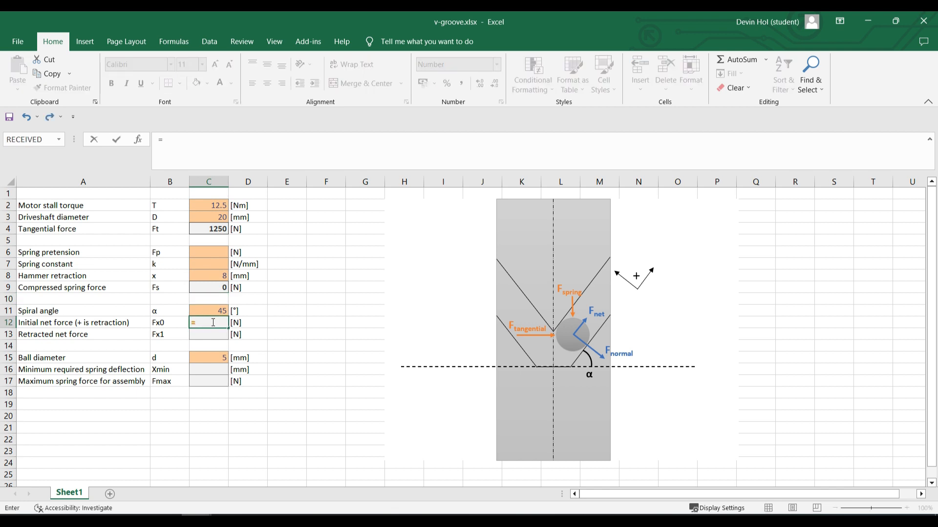
{"action": "left_click", "coordinate": [207, 228]}
{"action": "type", "text": "*cos"}
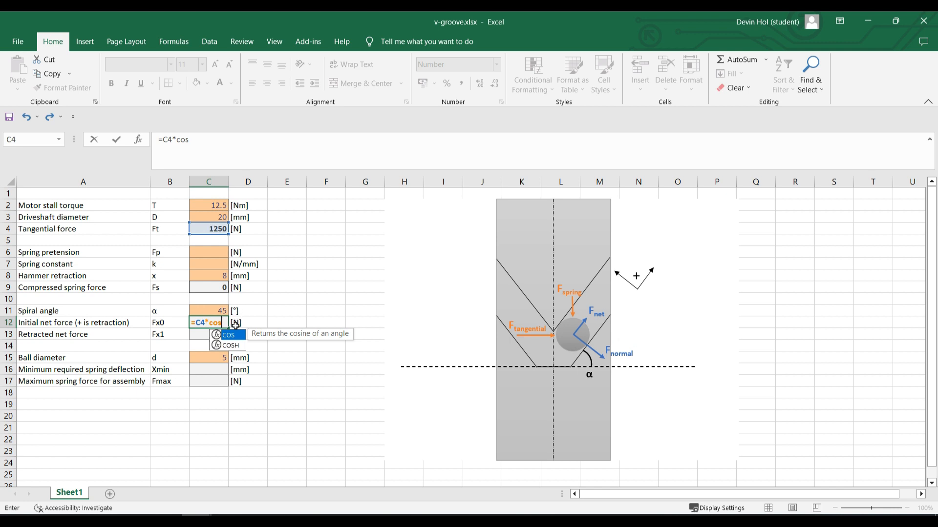
{"action": "key", "text": "Tab"}
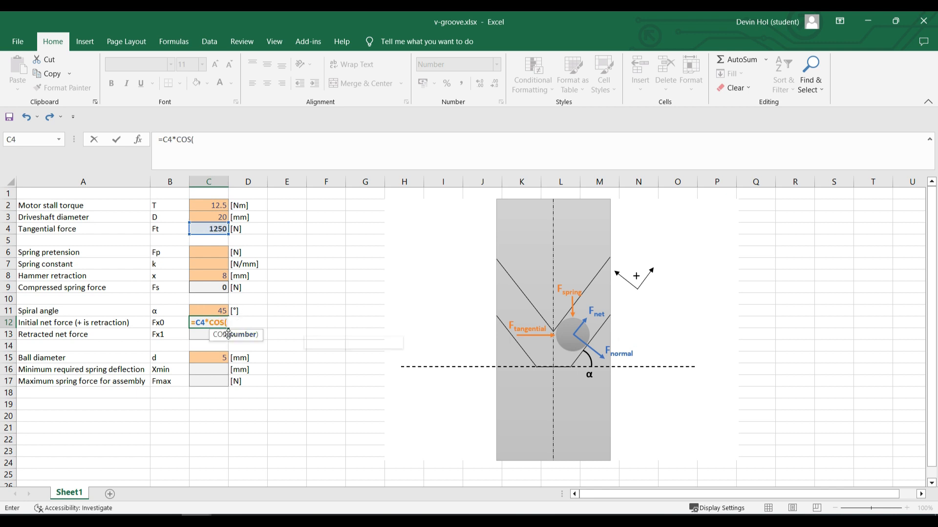
{"action": "type", "text": "rad"}
{"action": "double_click", "coordinate": [247, 344]}
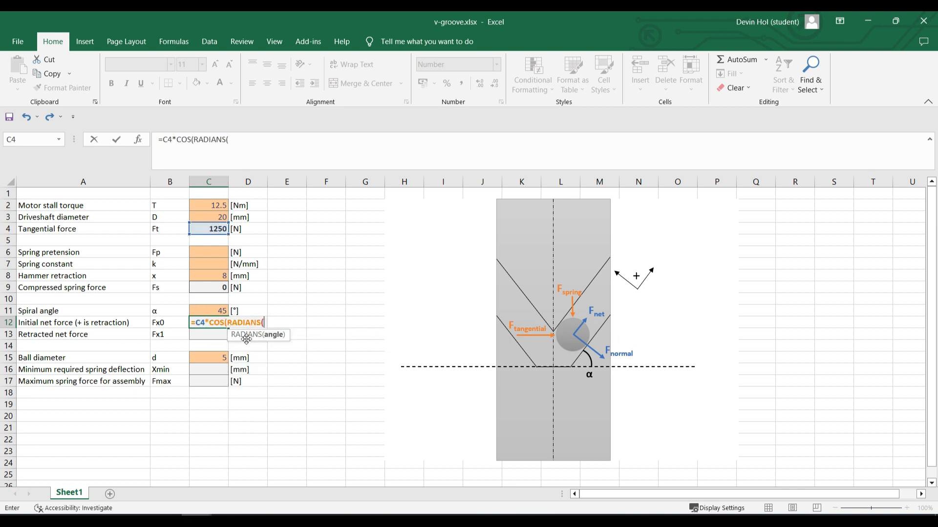
{"action": "left_click", "coordinate": [218, 310]}
{"action": "type", "text": "))-"}
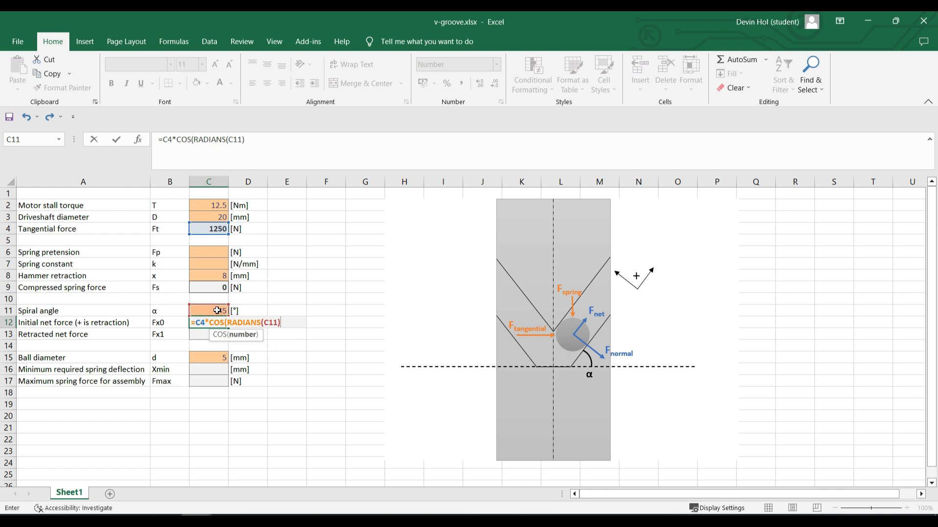
Complete the initial net force formula in C12 with the spring pretension term C6*SIN(RADIANS(C11))
{"action": "left_click", "coordinate": [213, 251]}
{"action": "type", "text": "*sin"}
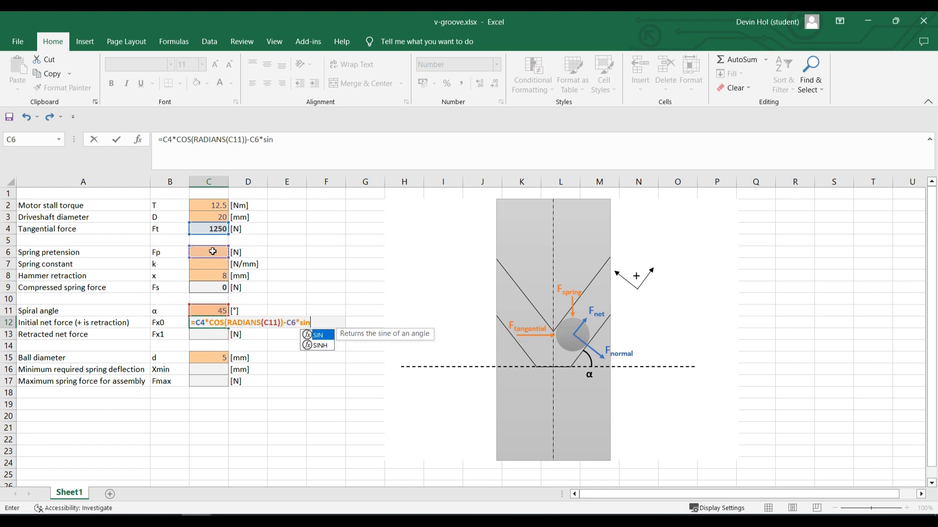
{"action": "double_click", "coordinate": [321, 333]}
{"action": "type", "text": "rad"}
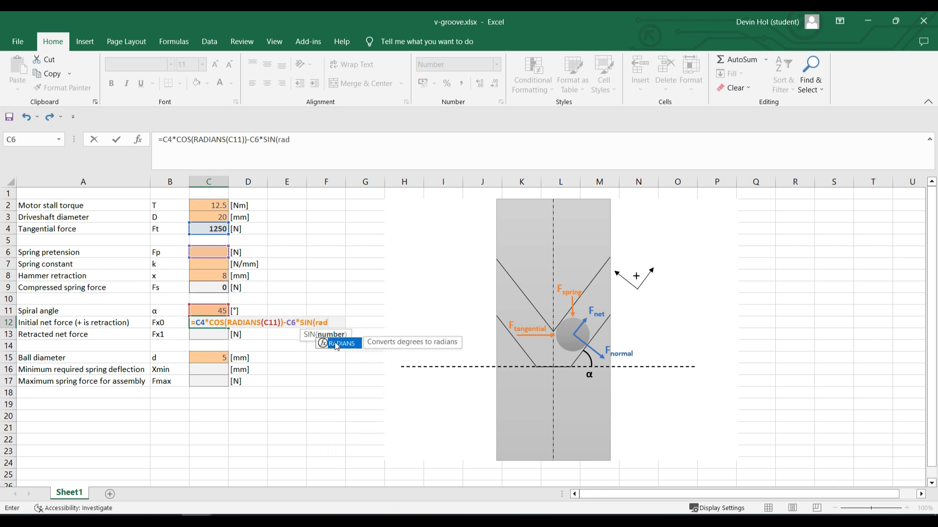
{"action": "double_click", "coordinate": [335, 343]}
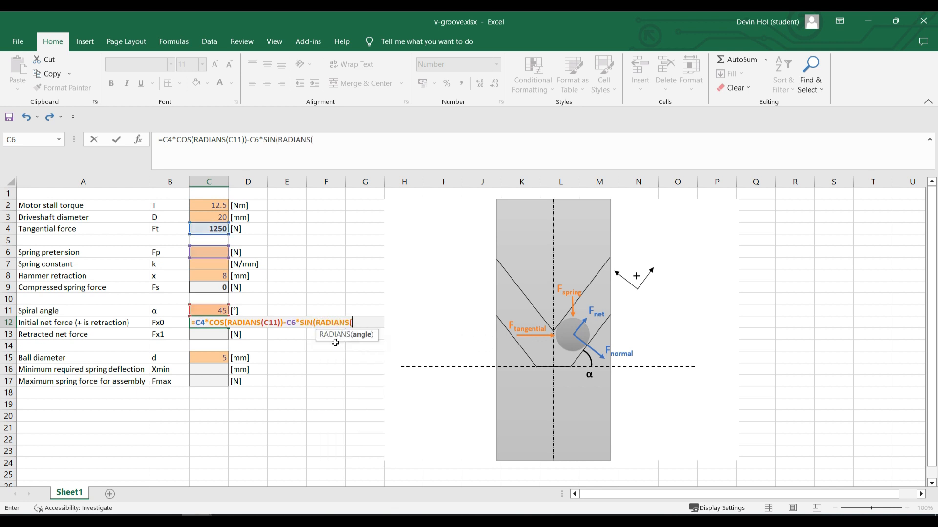
{"action": "left_click", "coordinate": [200, 311]}
{"action": "type", "text": "))"}
{"action": "key", "text": "Return"}
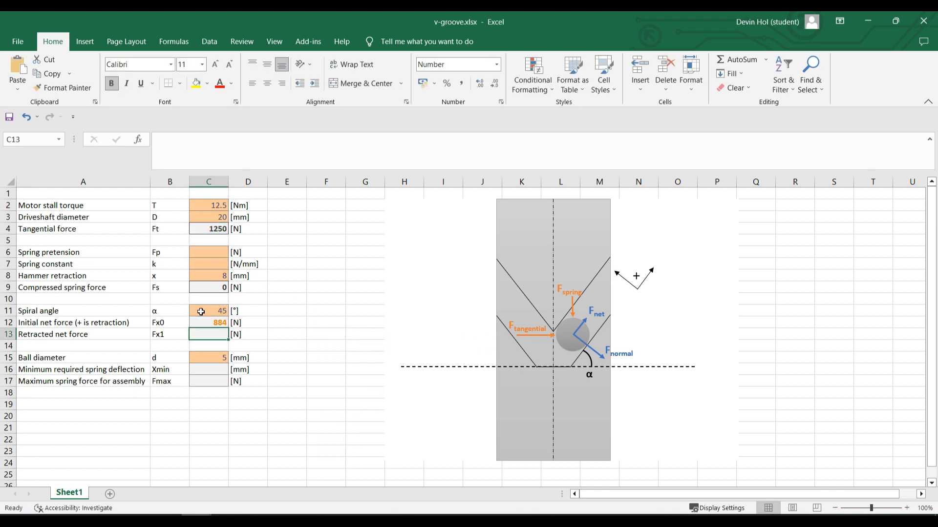
Start the retracted net force formula in C13 with the tangential term =C4*COS(RADIANS(C11))
{"action": "type", "text": "="}
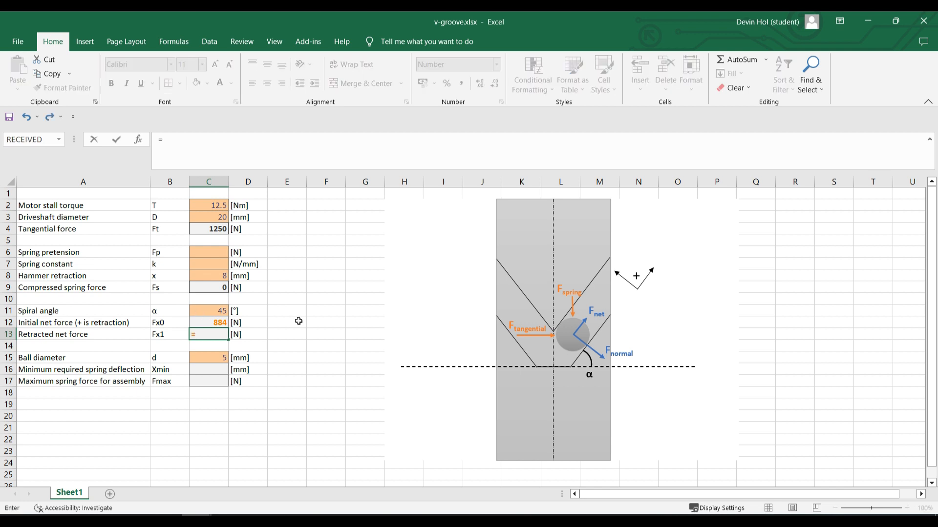
{"action": "left_click", "coordinate": [218, 230]}
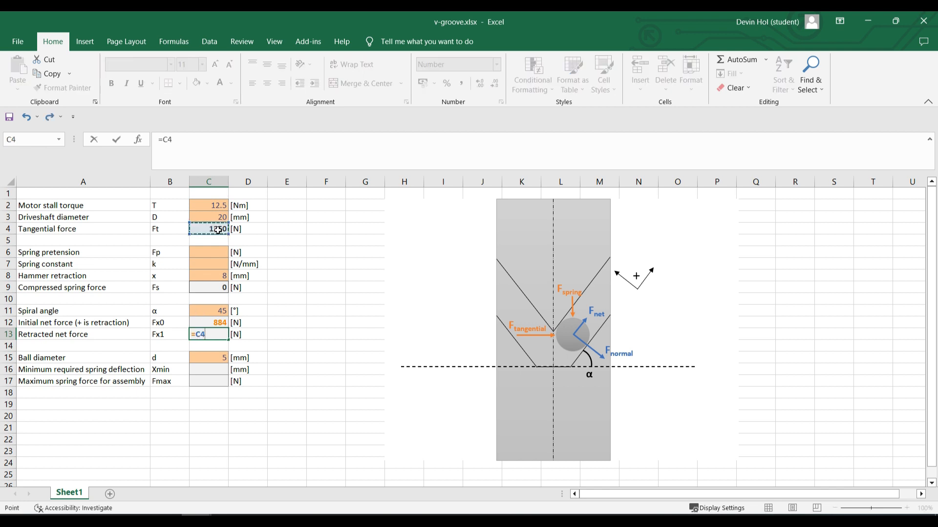
{"action": "type", "text": "*cos"}
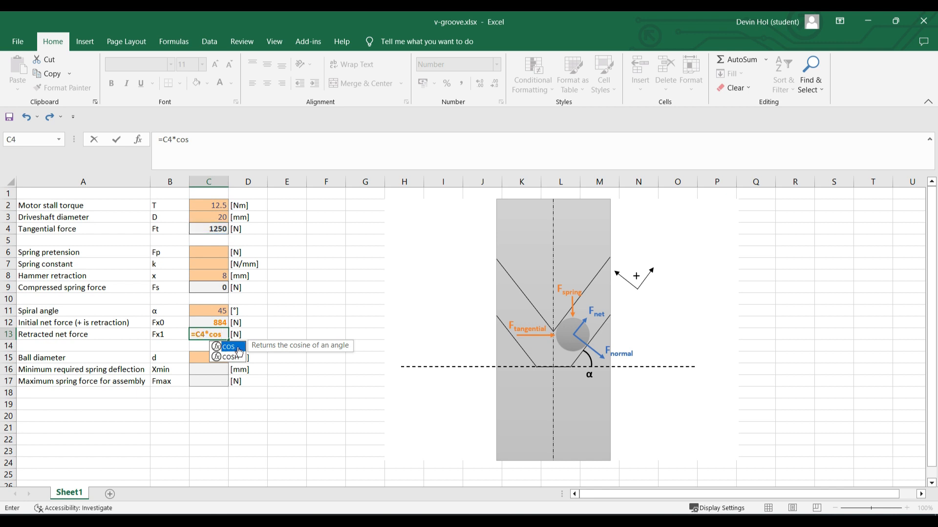
{"action": "double_click", "coordinate": [239, 352]}
{"action": "type", "text": "rad"}
{"action": "double_click", "coordinate": [238, 348]}
{"action": "left_click", "coordinate": [222, 310]}
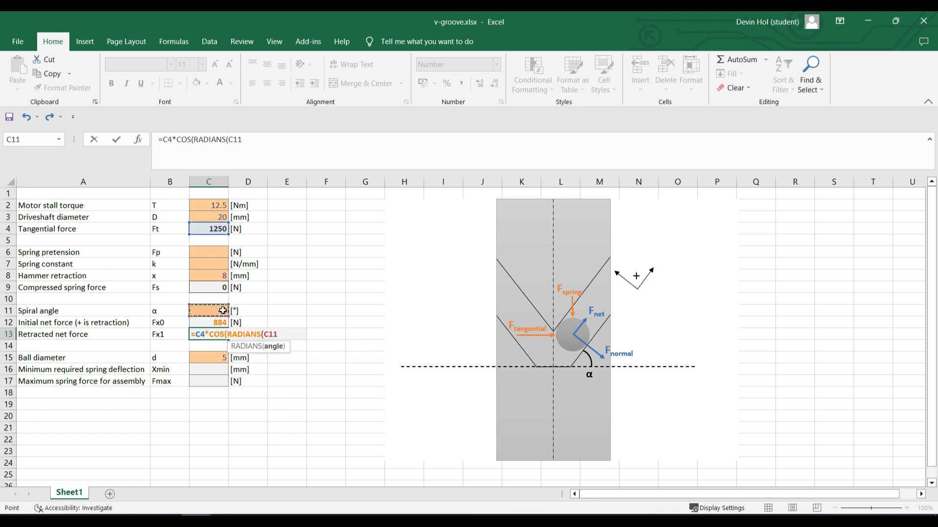
{"action": "type", "text": "))"}
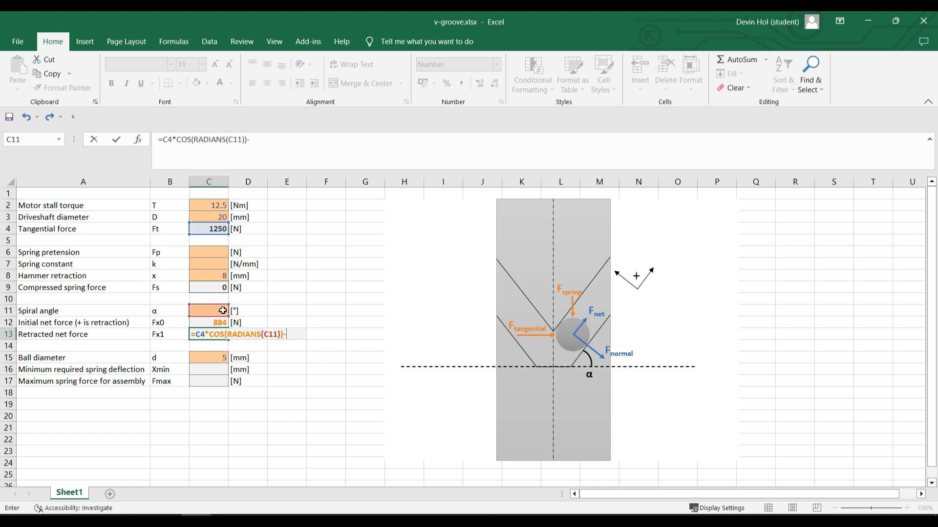
Complete the retracted net force formula in C13 by subtracting the compressed spring term C9*SIN(RADIANS(C11))
{"action": "type", "text": "-"}
{"action": "left_click", "coordinate": [220, 287]}
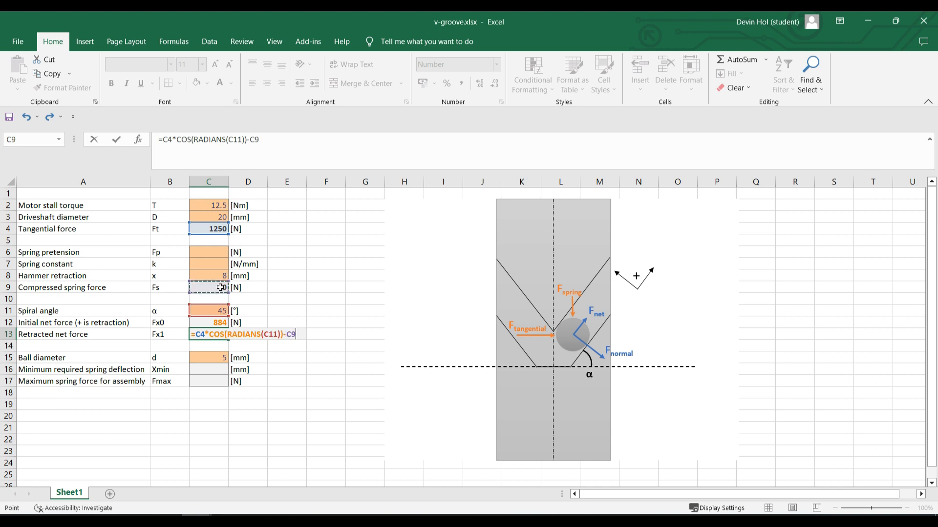
{"action": "type", "text": "*sin"}
{"action": "double_click", "coordinate": [311, 346]}
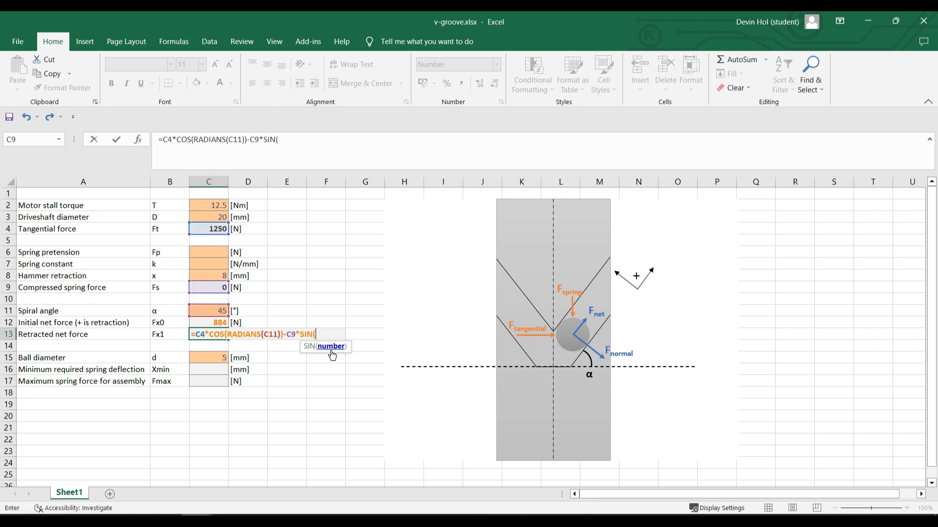
{"action": "type", "text": "rad"}
{"action": "double_click", "coordinate": [332, 356]}
{"action": "left_click", "coordinate": [215, 311]}
{"action": "type", "text": "))"}
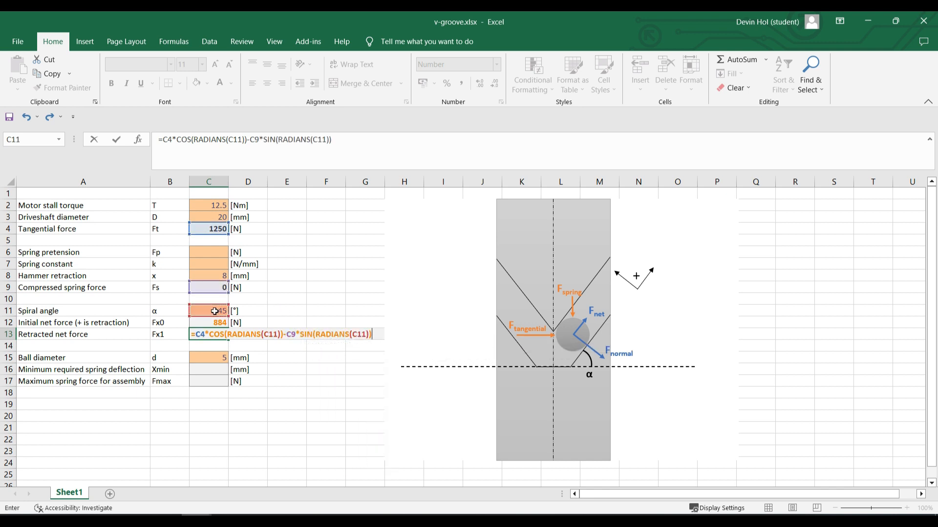
{"action": "key", "text": "Return"}
Calculate the minimum required spring deflection in C16 with the formula =C6/C7+C8+C15
{"action": "left_click", "coordinate": [218, 369]}
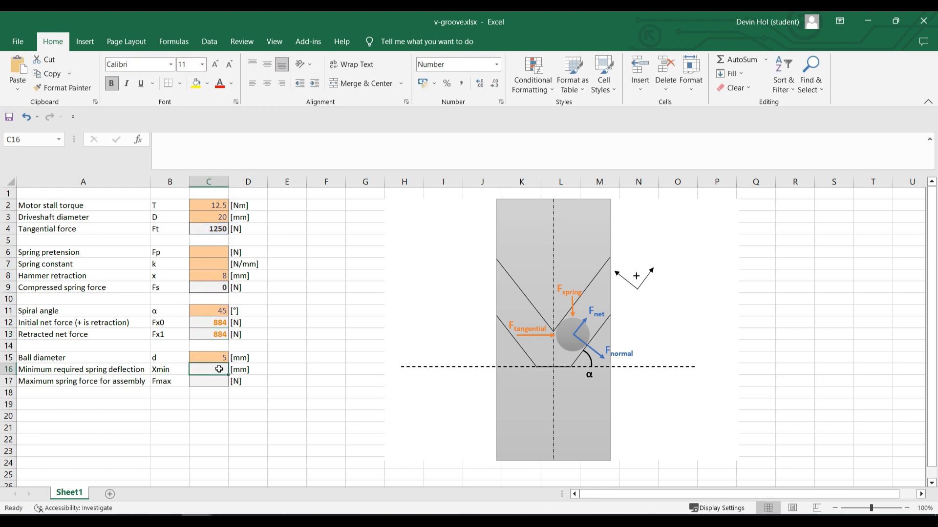
{"action": "type", "text": "="}
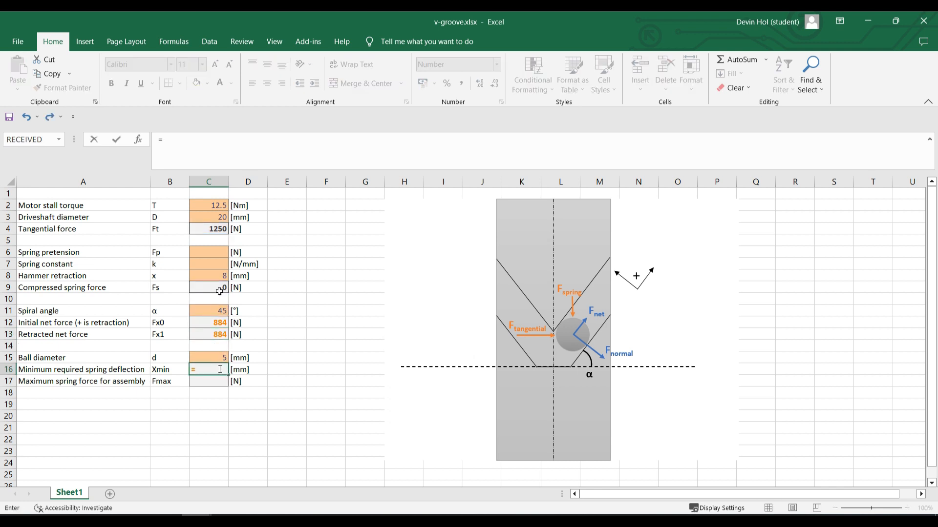
{"action": "left_click", "coordinate": [215, 251]}
{"action": "type", "text": "/"}
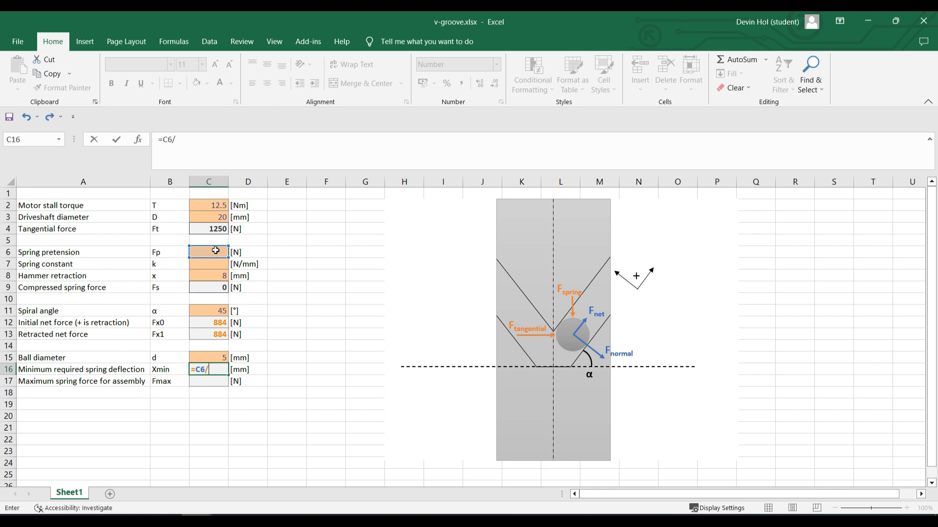
{"action": "left_click", "coordinate": [212, 262]}
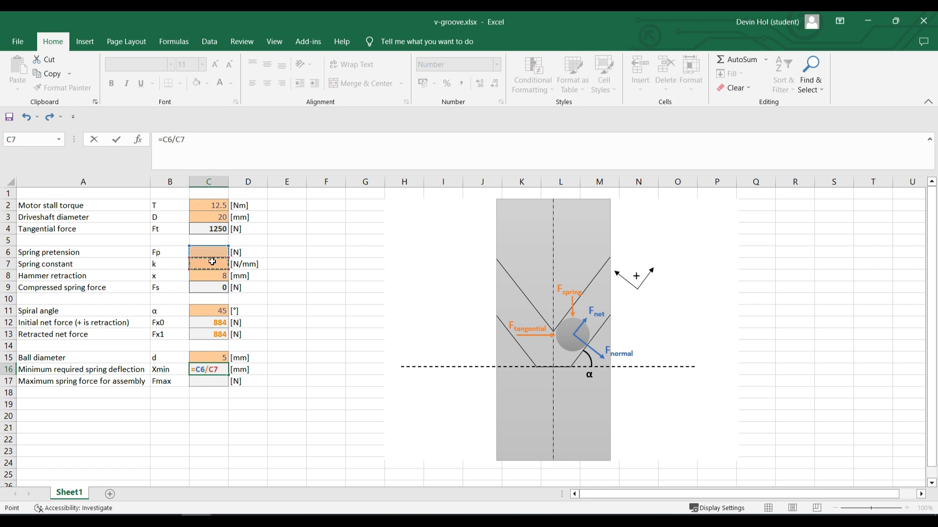
{"action": "type", "text": "+"}
{"action": "left_click", "coordinate": [215, 275]}
{"action": "type", "text": "/"}
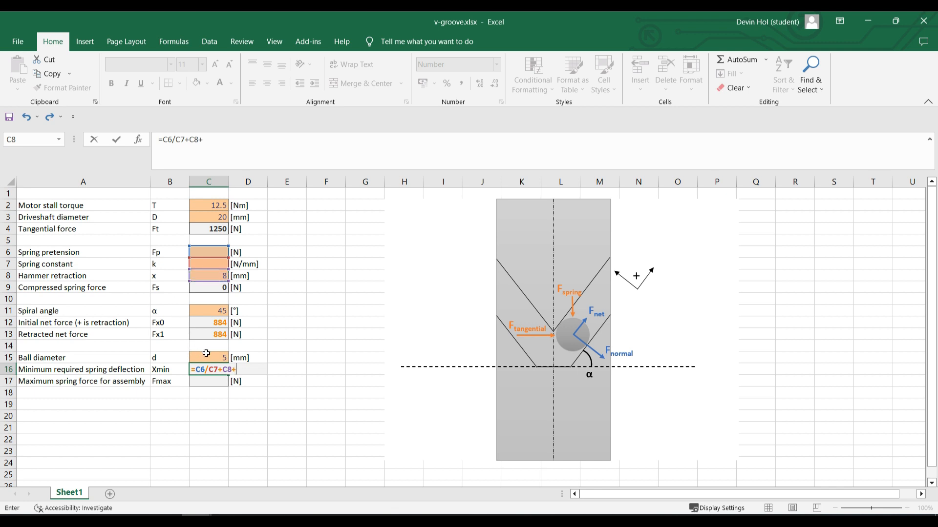
{"action": "left_click", "coordinate": [207, 357]}
{"action": "key", "text": "Return"}
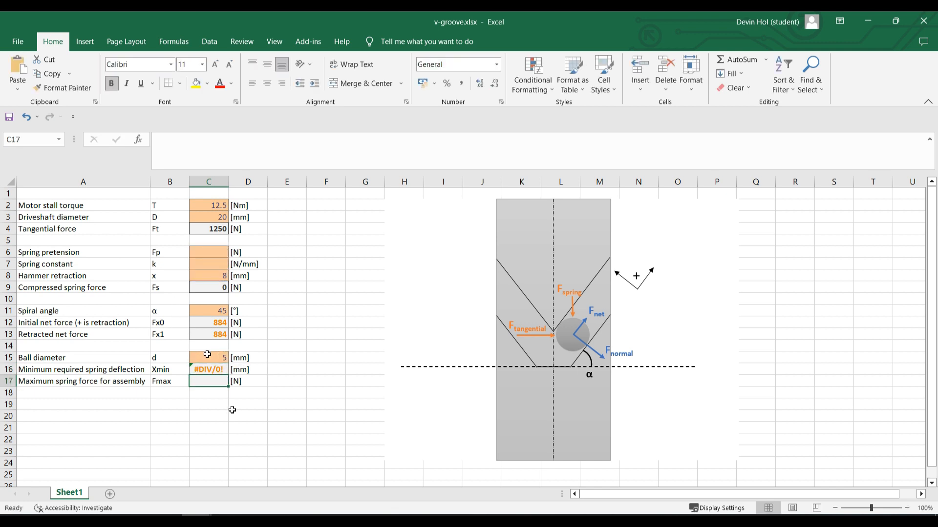
Calculate the maximum spring force for assembly in C17 with the formula =C16*C7
{"action": "type", "text": "="}
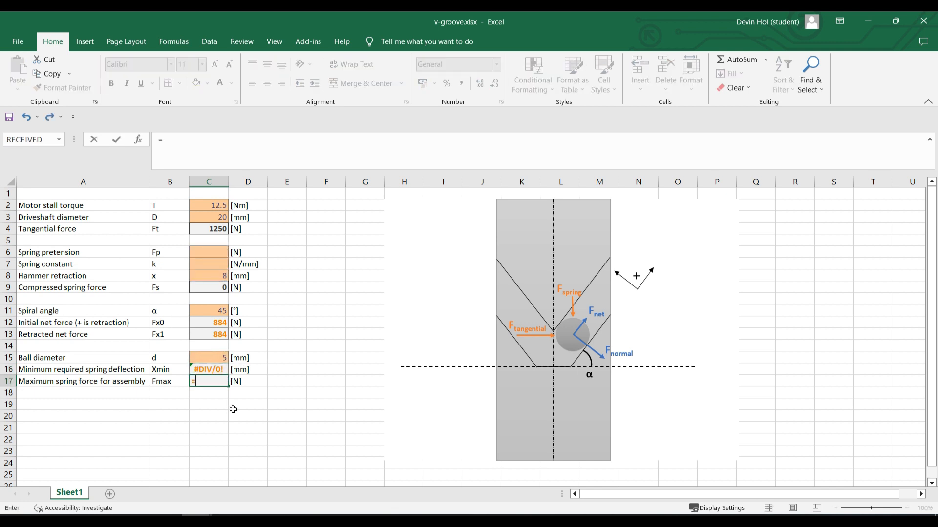
{"action": "left_click", "coordinate": [214, 370]}
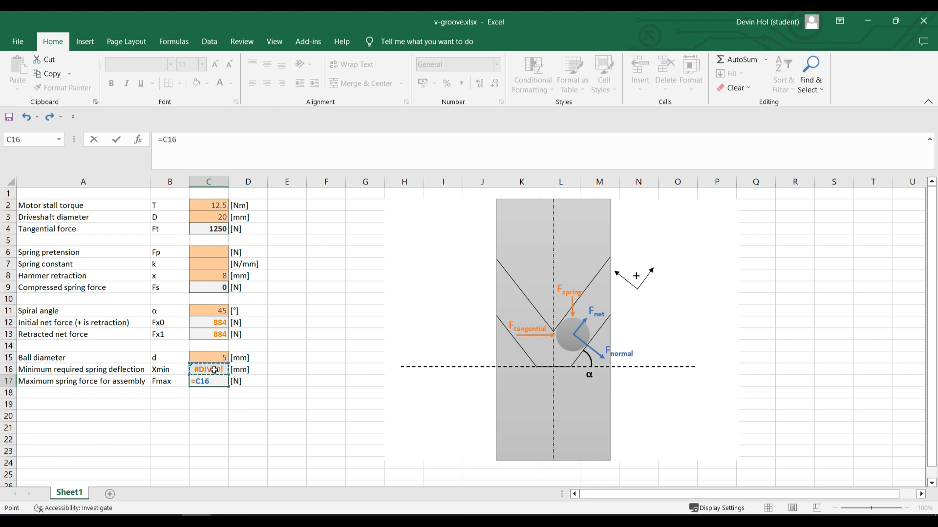
{"action": "type", "text": "*"}
{"action": "left_click", "coordinate": [198, 263]}
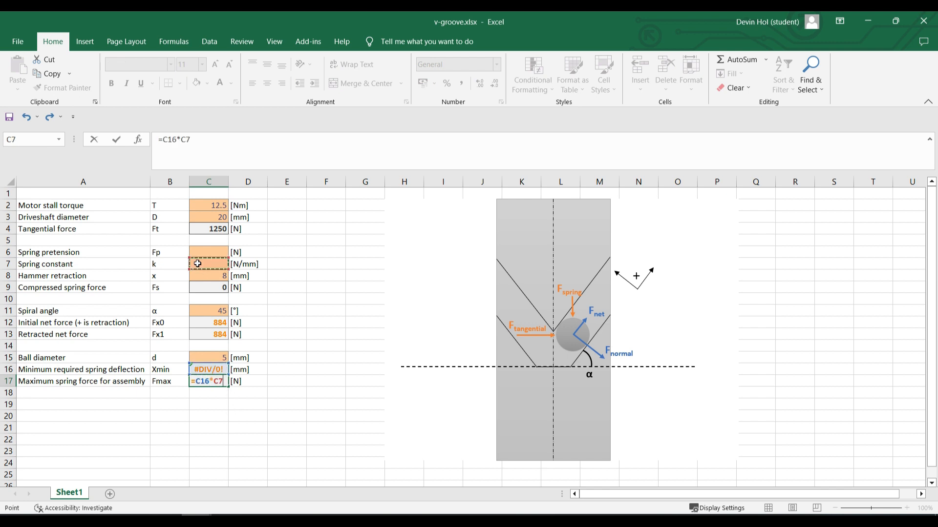
{"action": "key", "text": "Return"}
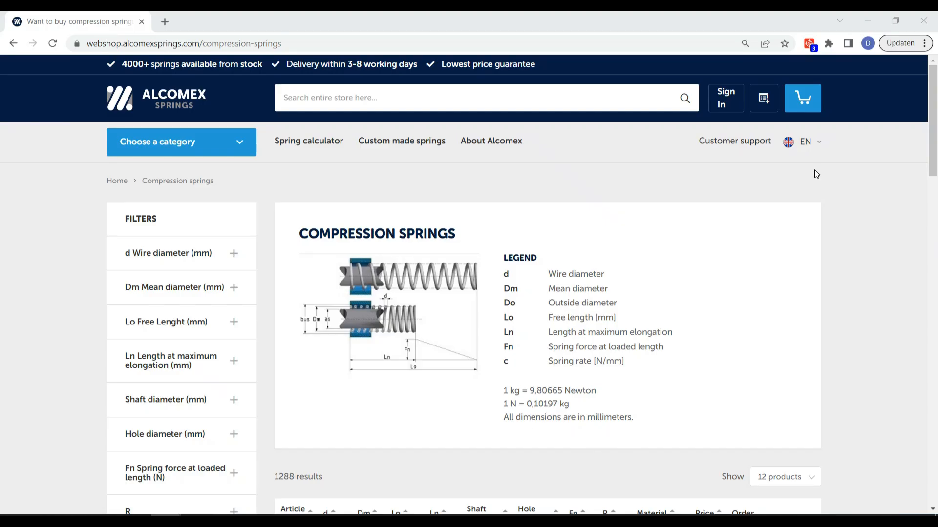
Switch to the Alcomex webshop in the browser and filter the compression springs to a shaft diameter of 20 to 25 mm
{"action": "scroll", "coordinate": [737, 198], "scroll_direction": "down", "scroll_amount": 2}
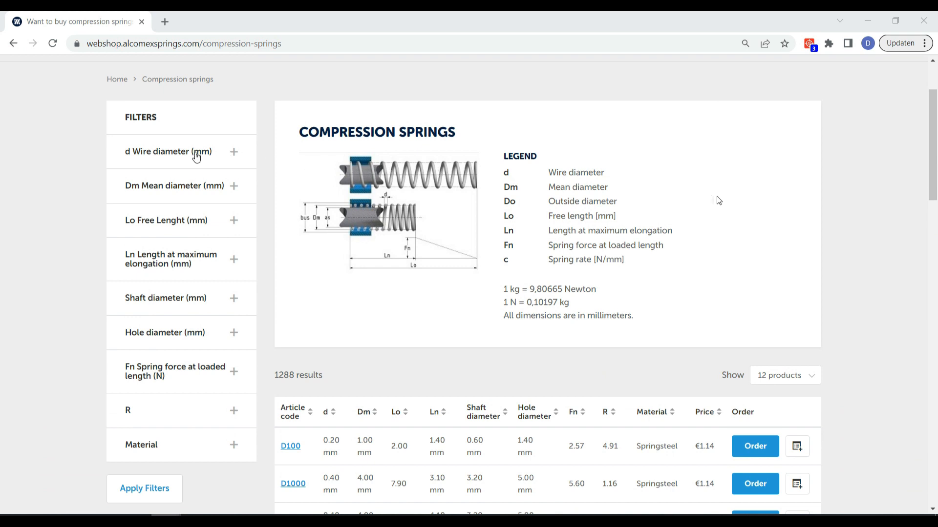
{"action": "left_click", "coordinate": [161, 297]}
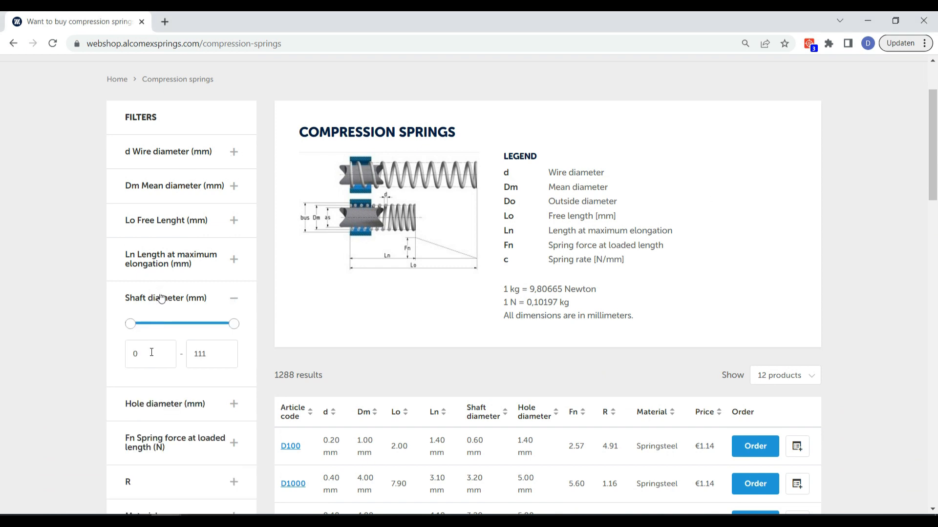
{"action": "left_click", "coordinate": [136, 354]}
{"action": "type", "text": "2"}
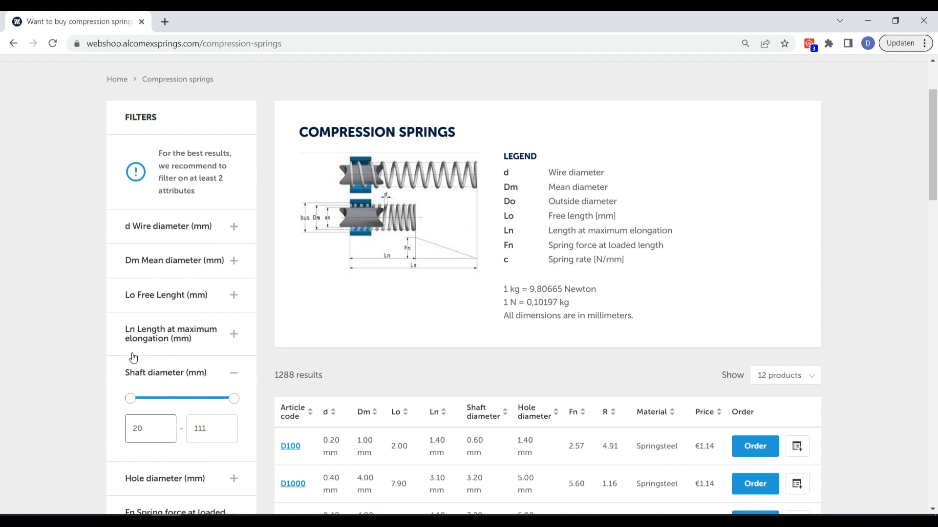
{"action": "left_click_drag", "start_coordinate": [216, 429], "coordinate": [189, 429]}
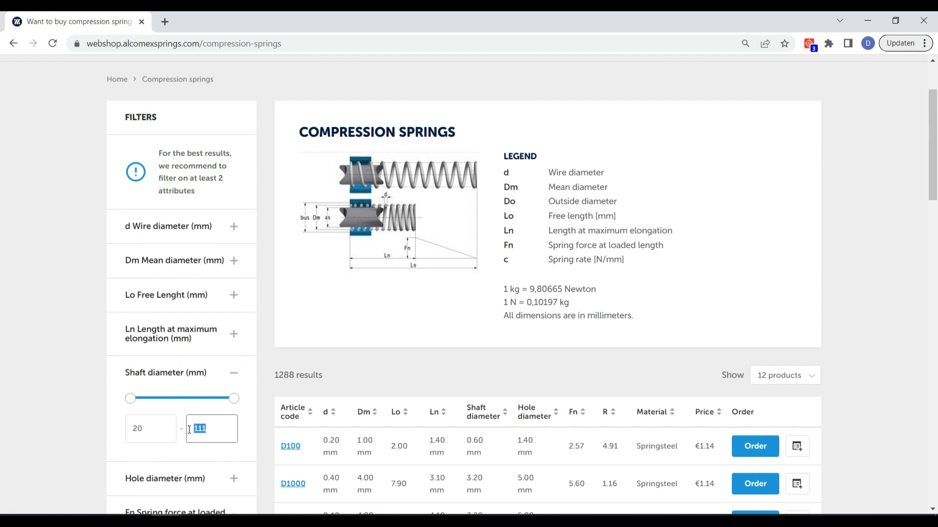
{"action": "type", "text": "25"}
{"action": "scroll", "coordinate": [100, 337], "scroll_direction": "down", "scroll_amount": 4}
{"action": "type", "text": "5"}
{"action": "left_click", "coordinate": [139, 430]}
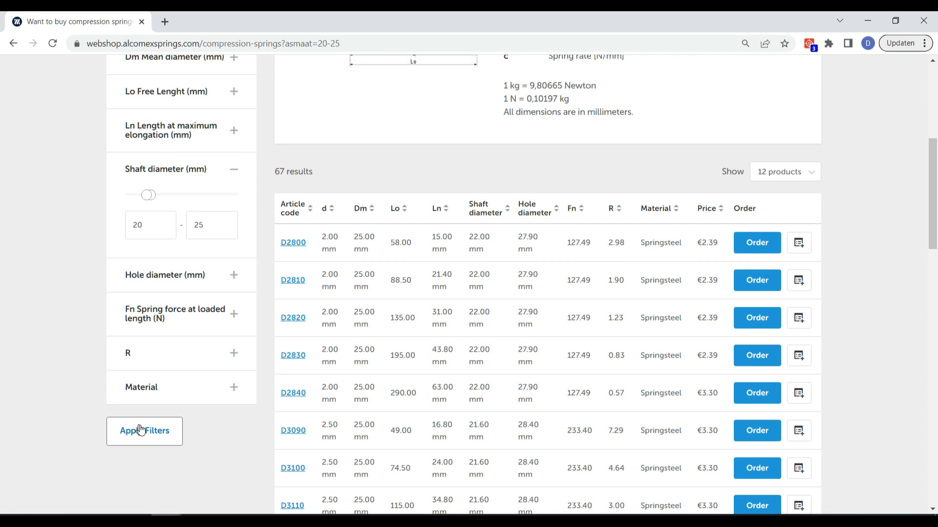
Show 36 products per page and sort the springs by Ln in ascending order
{"action": "left_click", "coordinate": [797, 176]}
{"action": "left_click", "coordinate": [766, 202]}
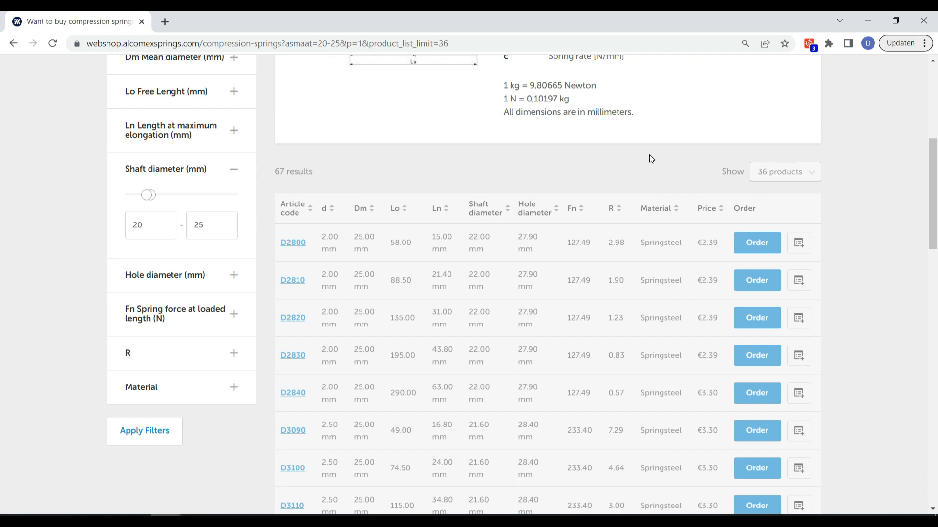
{"action": "left_click", "coordinate": [442, 210]}
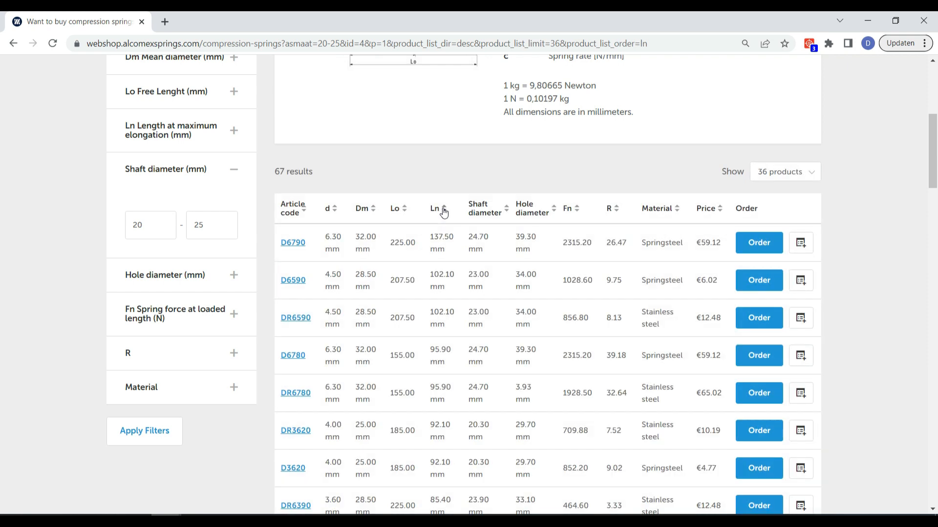
{"action": "left_click", "coordinate": [443, 210]}
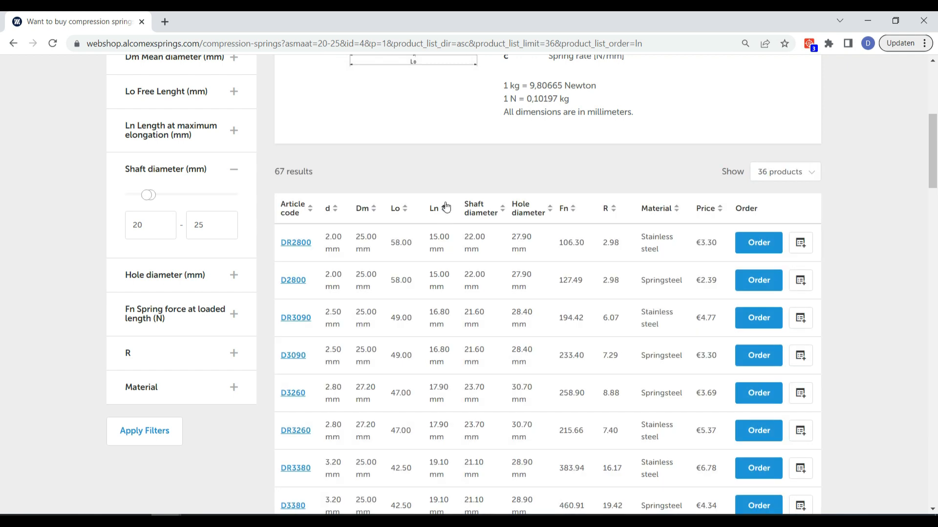
Find spring D6350 in the sorted results and open its product page
{"action": "scroll", "coordinate": [446, 200], "scroll_direction": "down", "scroll_amount": 2}
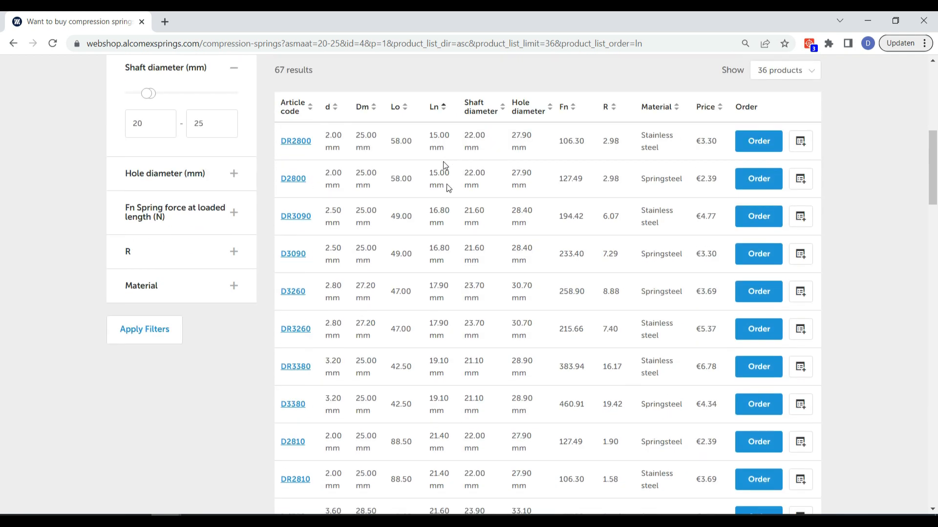
{"action": "scroll", "coordinate": [446, 184], "scroll_direction": "down", "scroll_amount": 2}
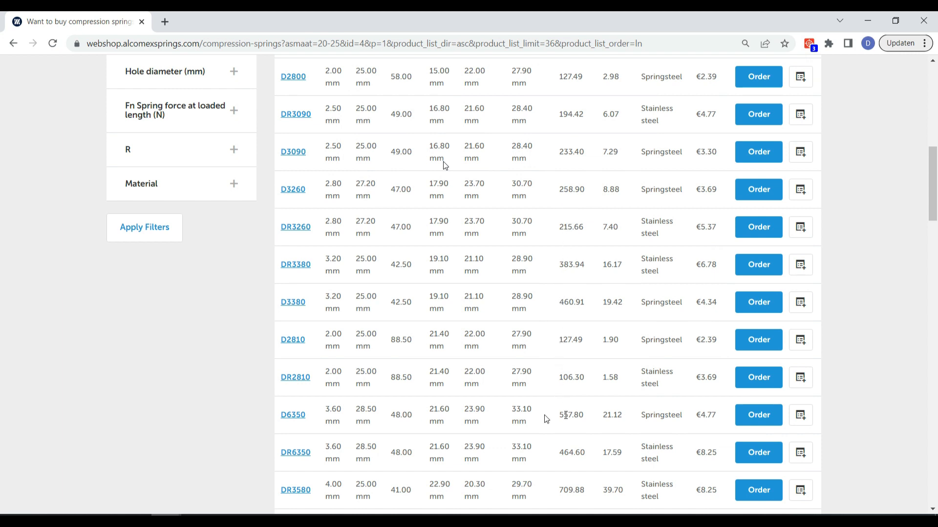
{"action": "left_click", "coordinate": [292, 416]}
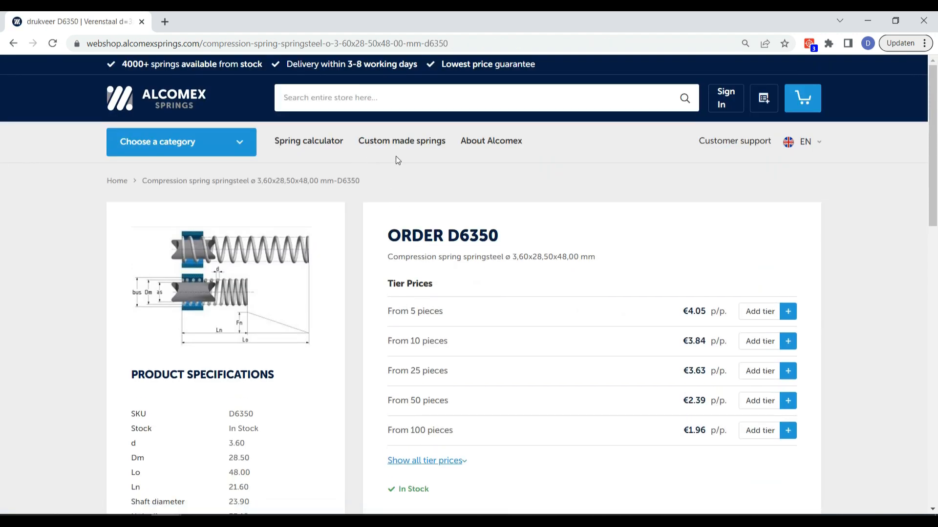
Check the spring rate R and the lengths Lo and Ln in the D6350 product specifications
{"action": "scroll", "coordinate": [422, 156], "scroll_direction": "down", "scroll_amount": 2}
{"action": "left_click_drag", "start_coordinate": [248, 444], "coordinate": [217, 445]}
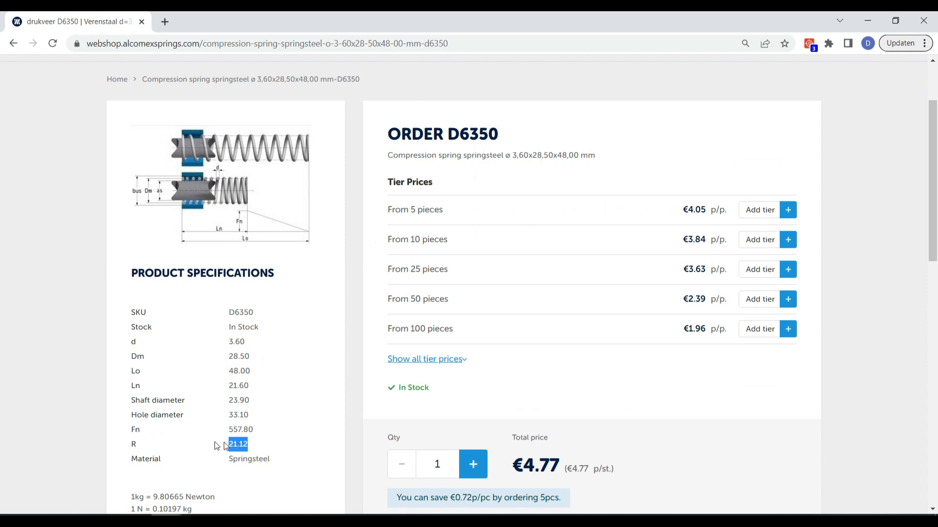
{"action": "left_click", "coordinate": [284, 444]}
{"action": "left_click_drag", "start_coordinate": [255, 388], "coordinate": [132, 375]}
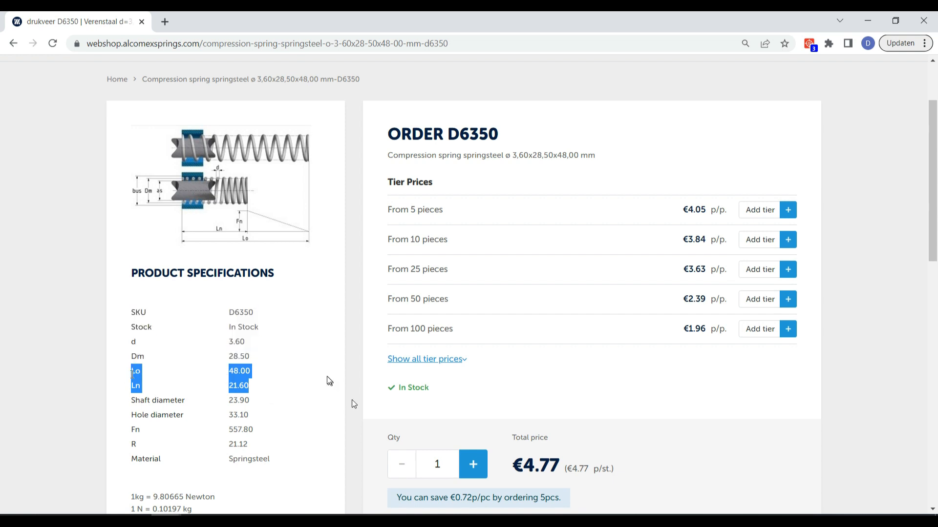
Switch back to the v-groove.xlsx workbook in Excel and set the spring constant in C7 to 21.12 N/mm
{"action": "key", "text": "alt+Tab"}
{"action": "type", "text": "21"}
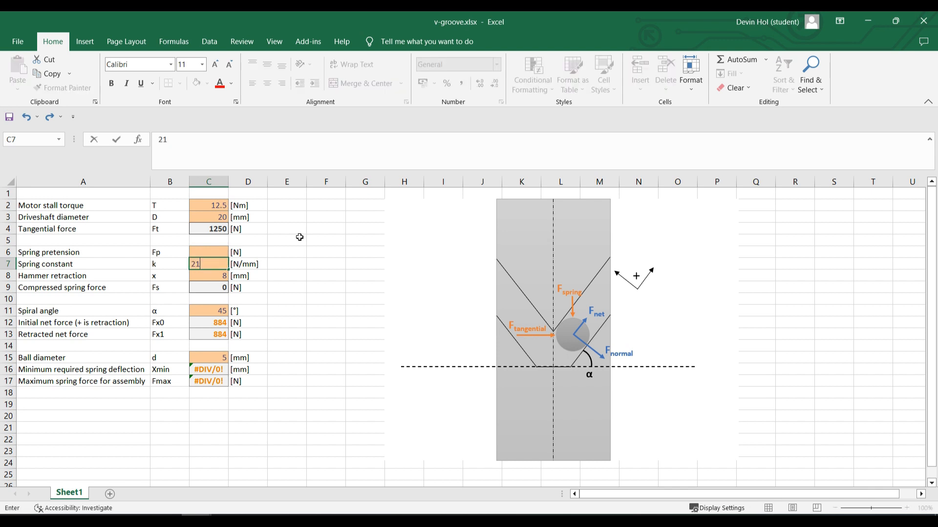
{"action": "type", "text": ".12"}
{"action": "key", "text": "Return"}
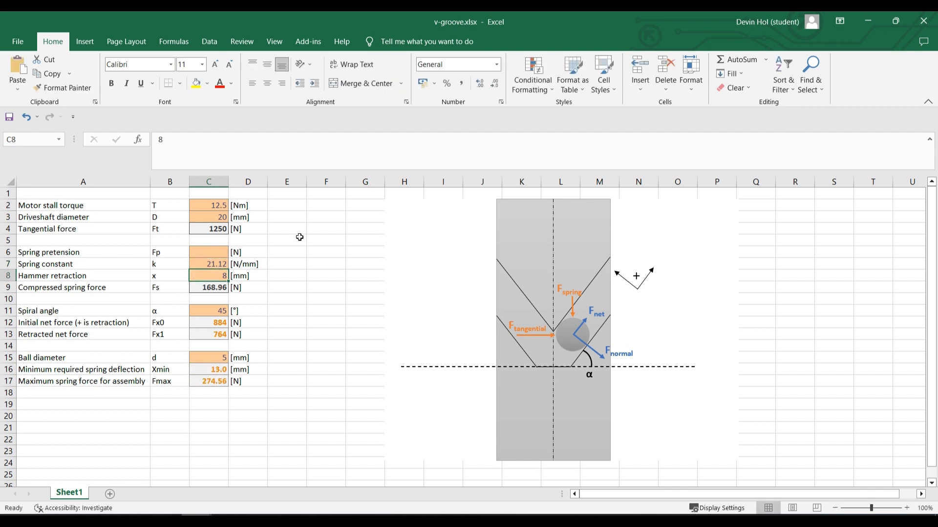
Set the spring pretension in C6 to 210 N
{"action": "left_click", "coordinate": [210, 254]}
{"action": "double_click", "coordinate": [210, 255]}
{"action": "type", "text": "210"}
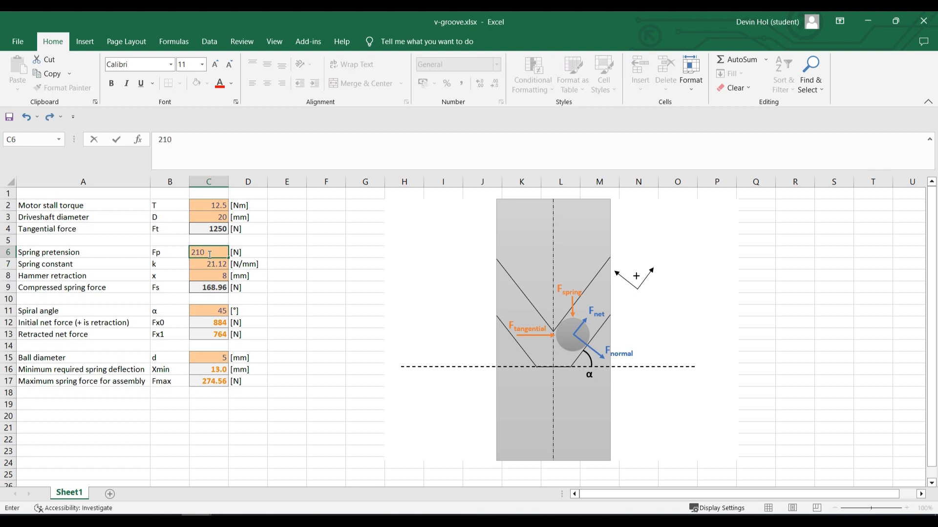
{"action": "key", "text": "Return"}
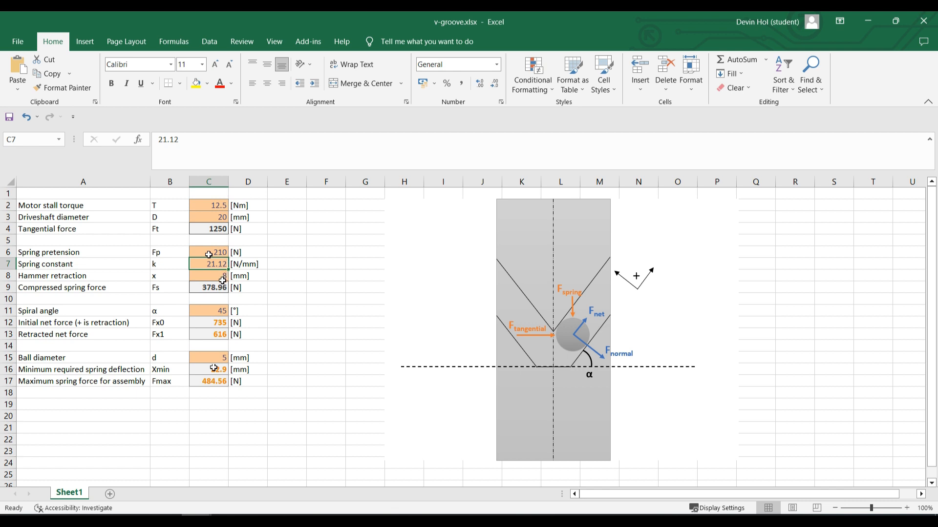
Try spiral angles of 50, 60 and 70 degrees in C11 to compare the net forces
{"action": "left_click", "coordinate": [215, 310]}
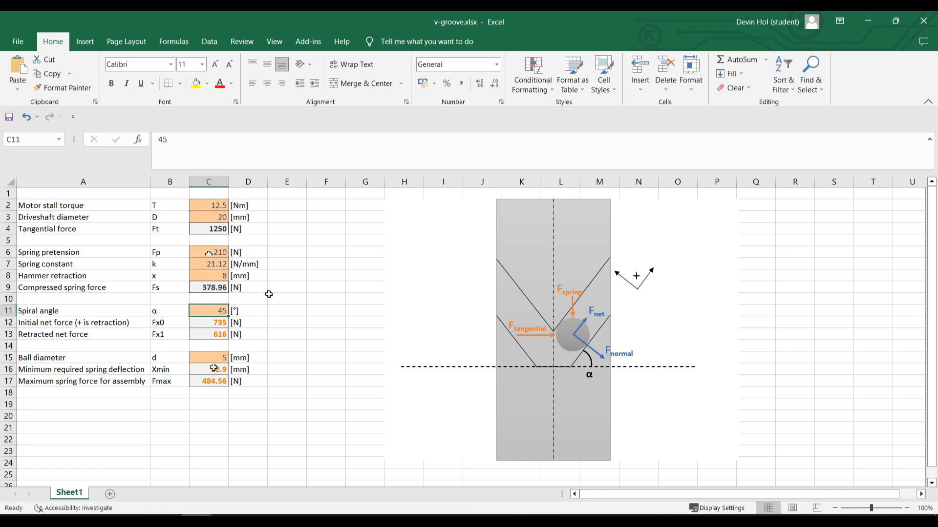
{"action": "type", "text": "50"}
{"action": "key", "text": "Return"}
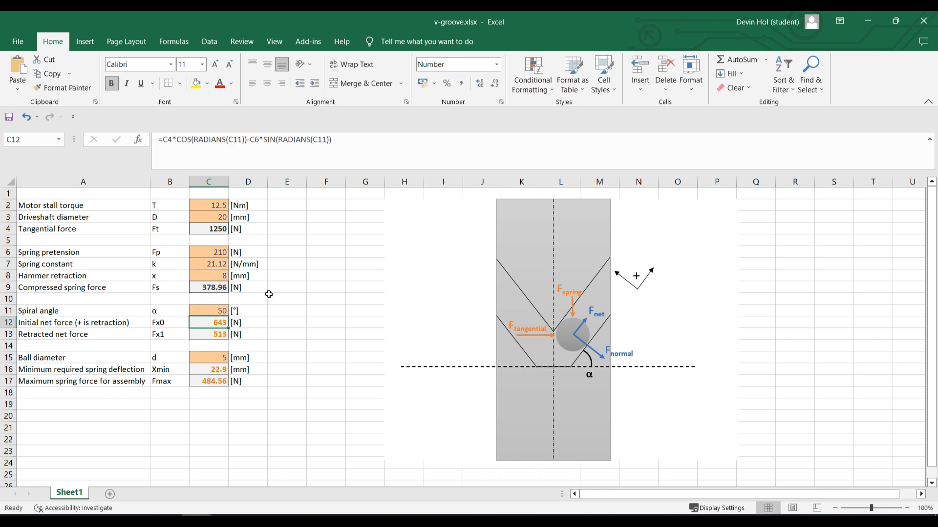
{"action": "left_click", "coordinate": [223, 310]}
{"action": "type", "text": "60"}
{"action": "key", "text": "Return"}
{"action": "left_click", "coordinate": [222, 310]}
{"action": "type", "text": "70"}
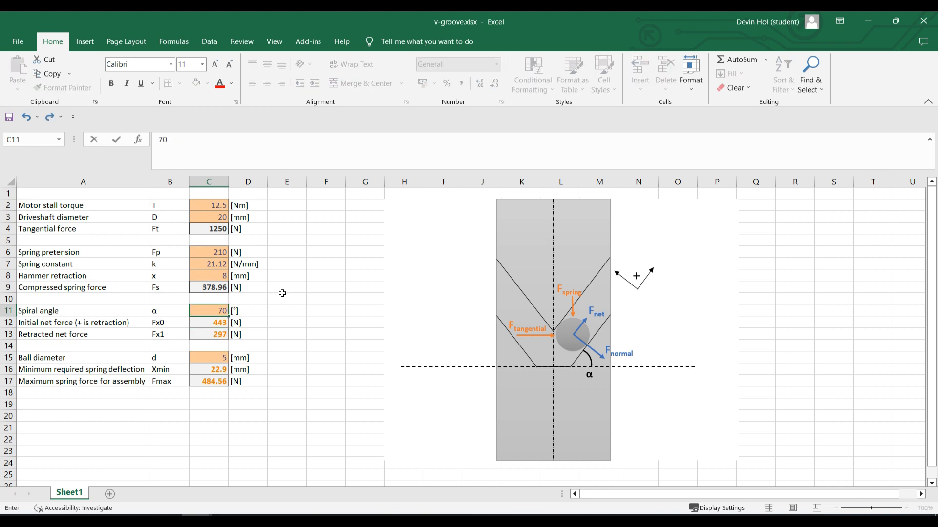
{"action": "key", "text": "Return"}
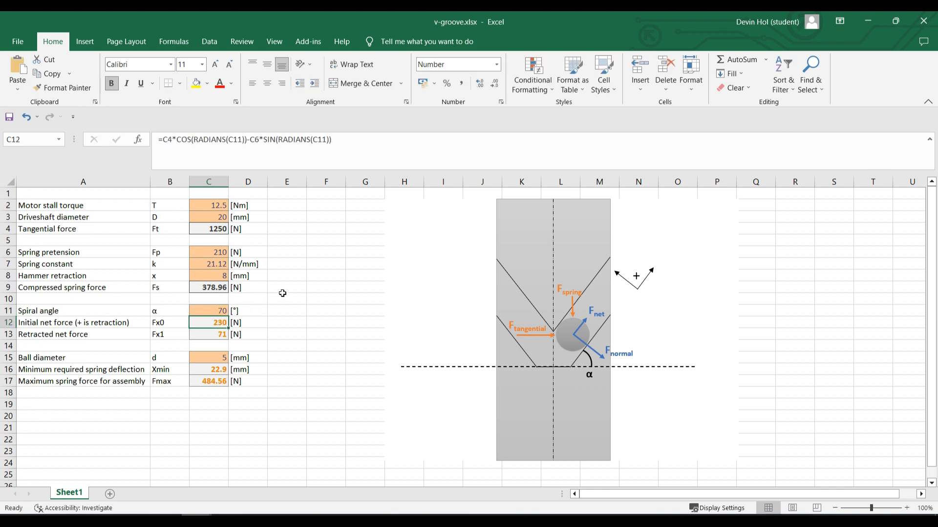
Set the spiral angle in C11 to 68 degrees
{"action": "left_click", "coordinate": [225, 309]}
{"action": "type", "text": "68"}
{"action": "key", "text": "Return"}
{"action": "left_click", "coordinate": [287, 306]}
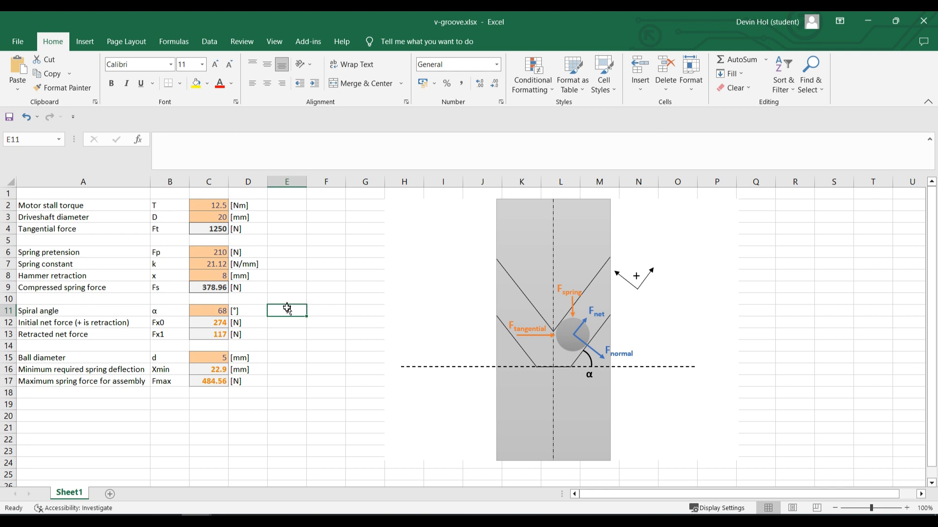